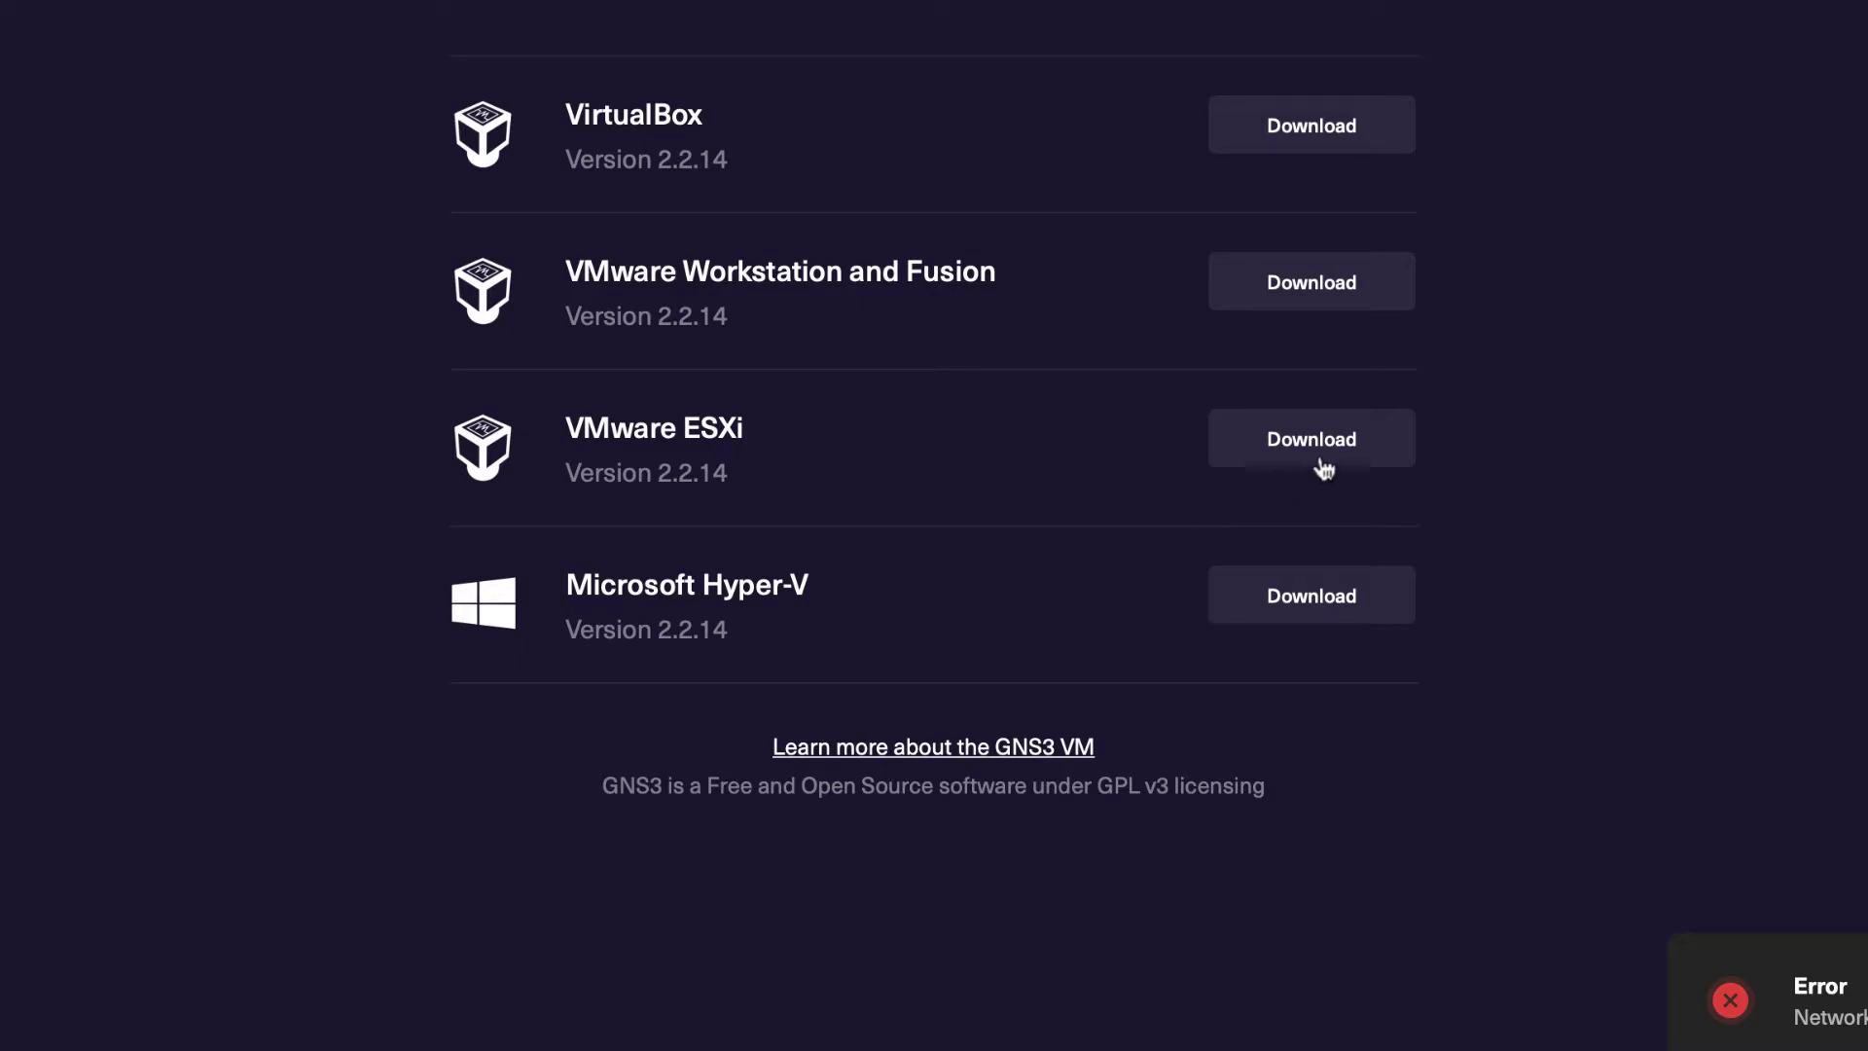
- Download the GNS3 VM for VMware ESXi and install GNS3 2.2.14 into the Applications folder
left_click(1325, 456)
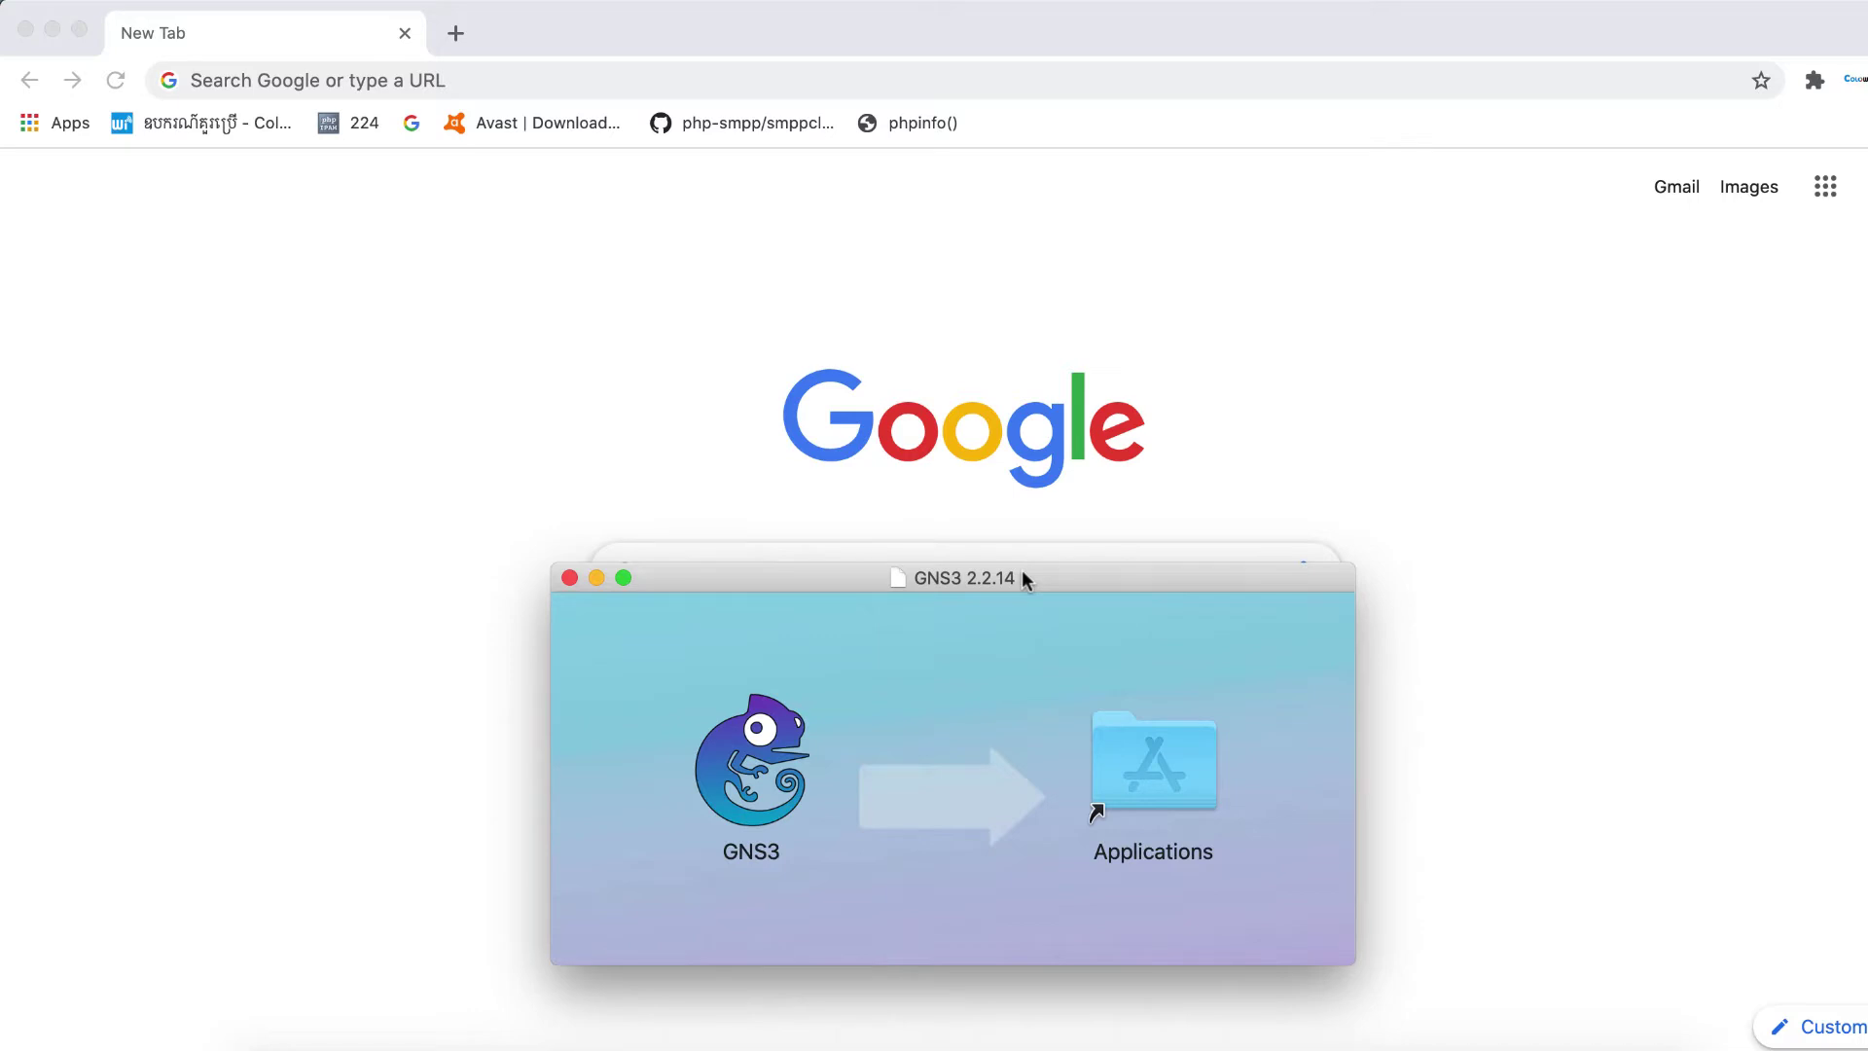
left_click_drag(807, 752, 1155, 782)
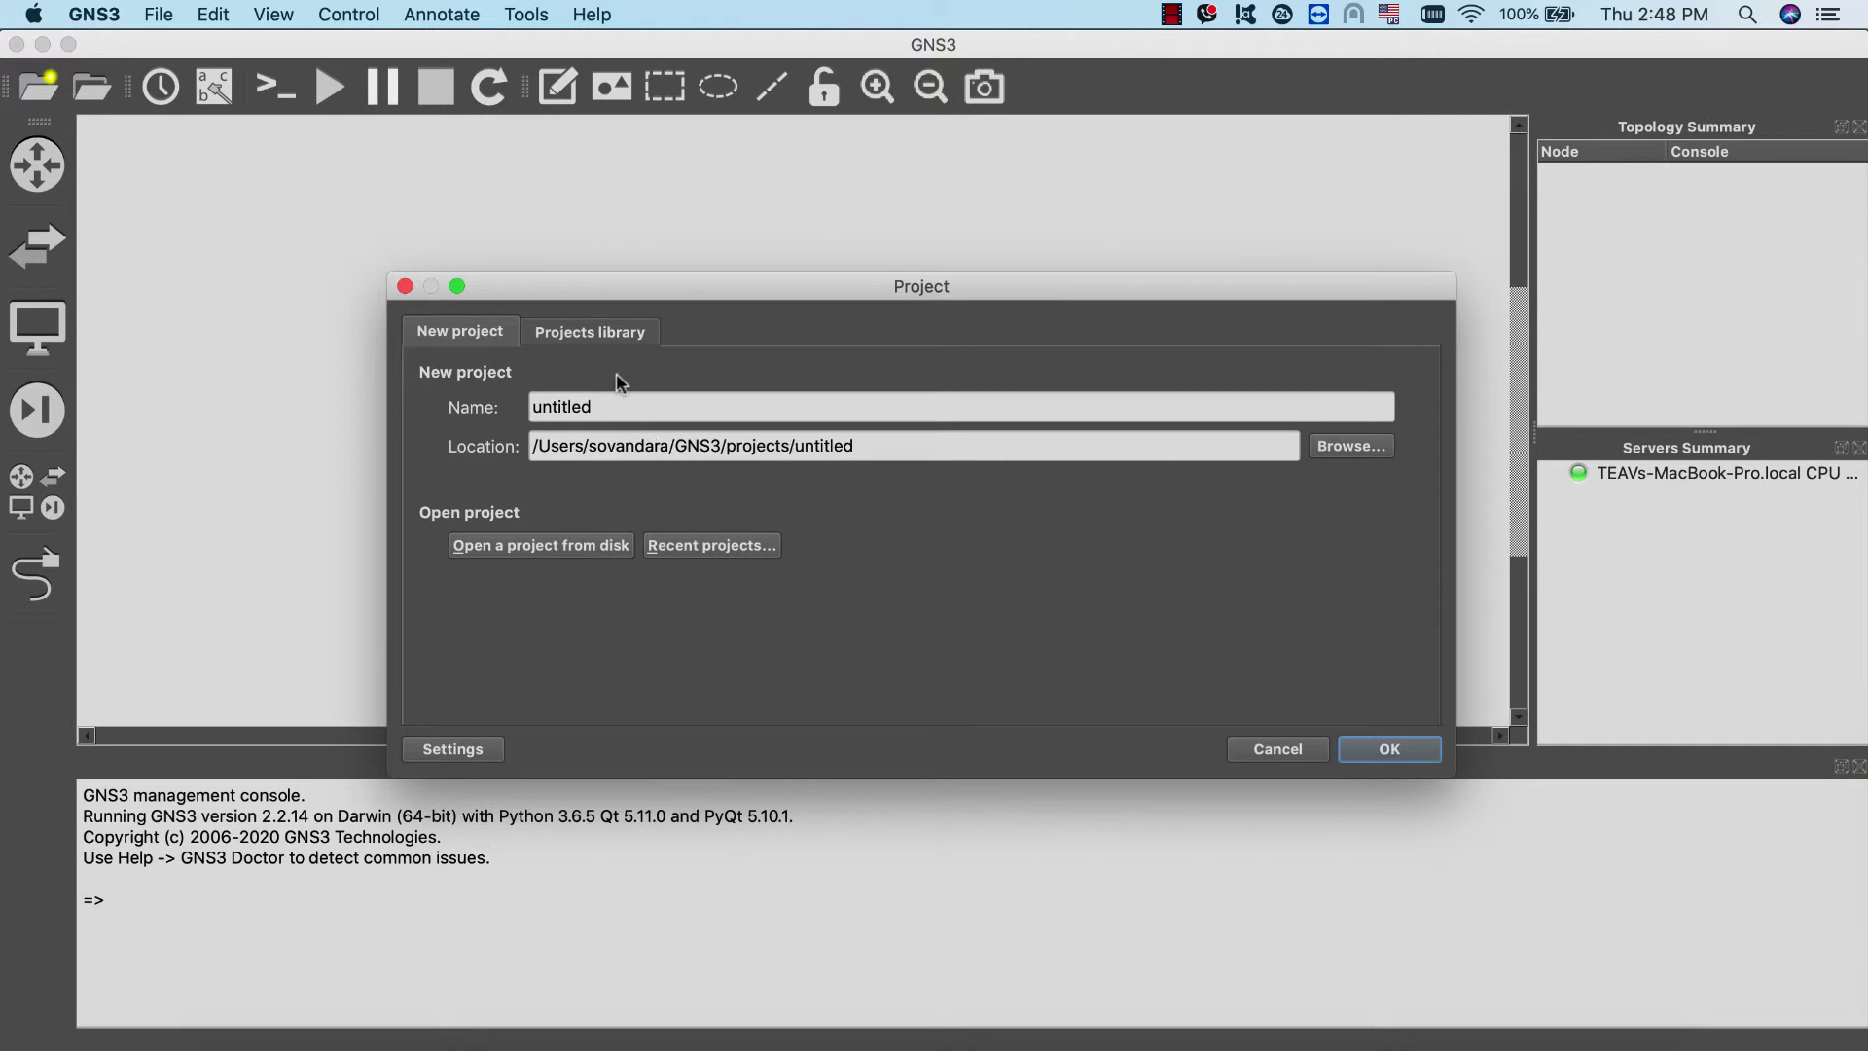
- In GNS3, create a new project named Test1
left_click_drag(593, 407, 428, 407)
type("Test1")
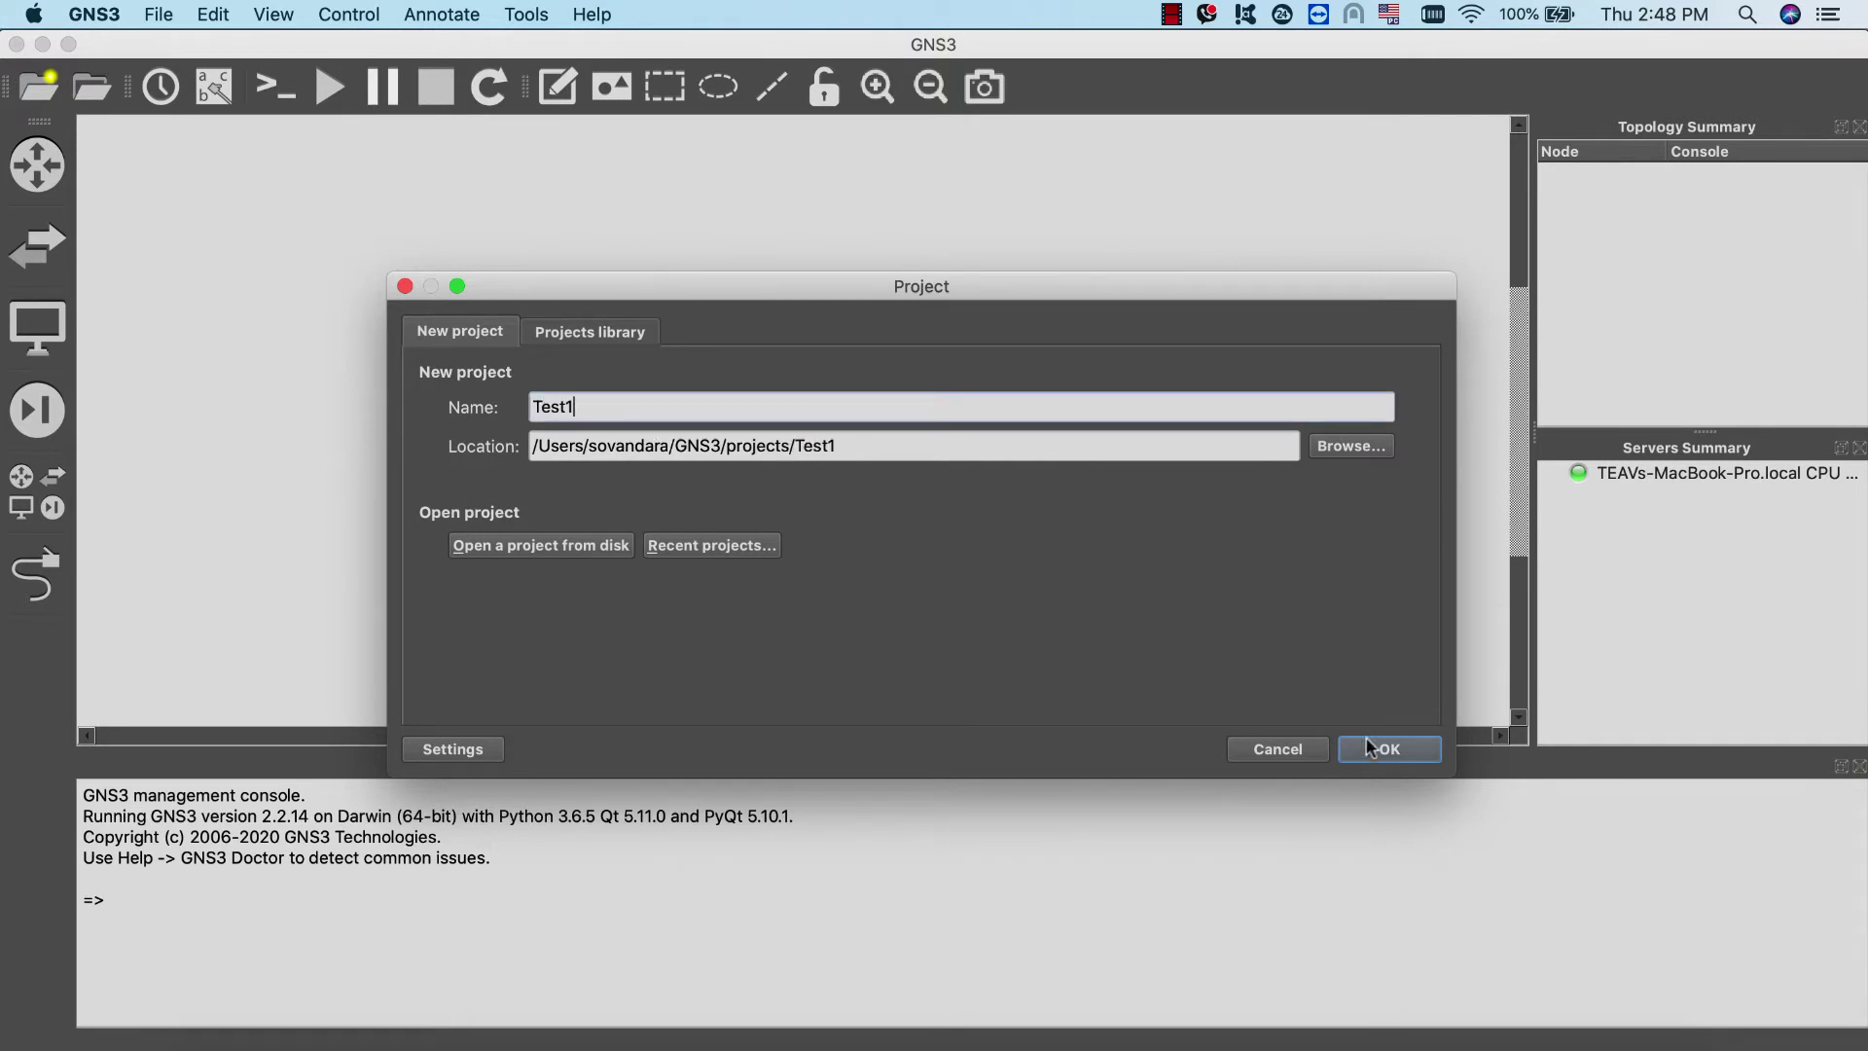
left_click(1386, 754)
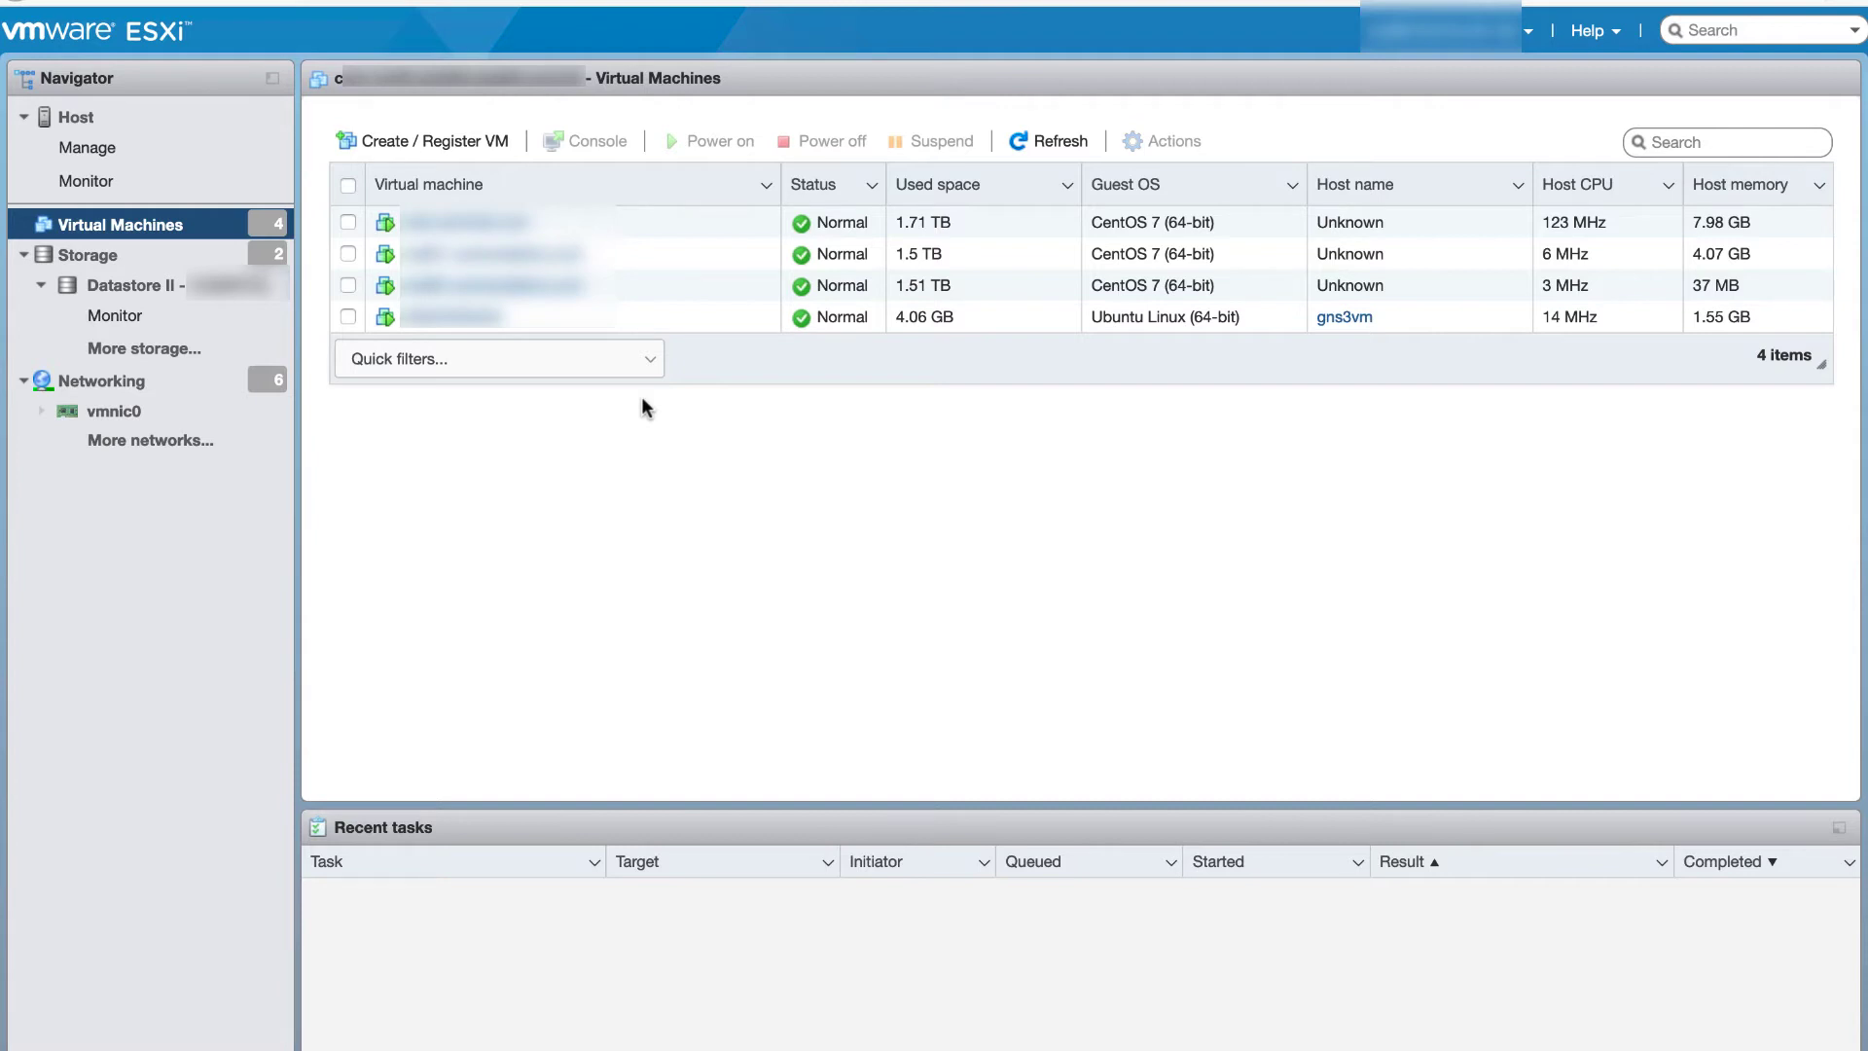
- In VMware ESXi, start creating a virtual machine deployed from an OVF or OVA file
left_click(435, 146)
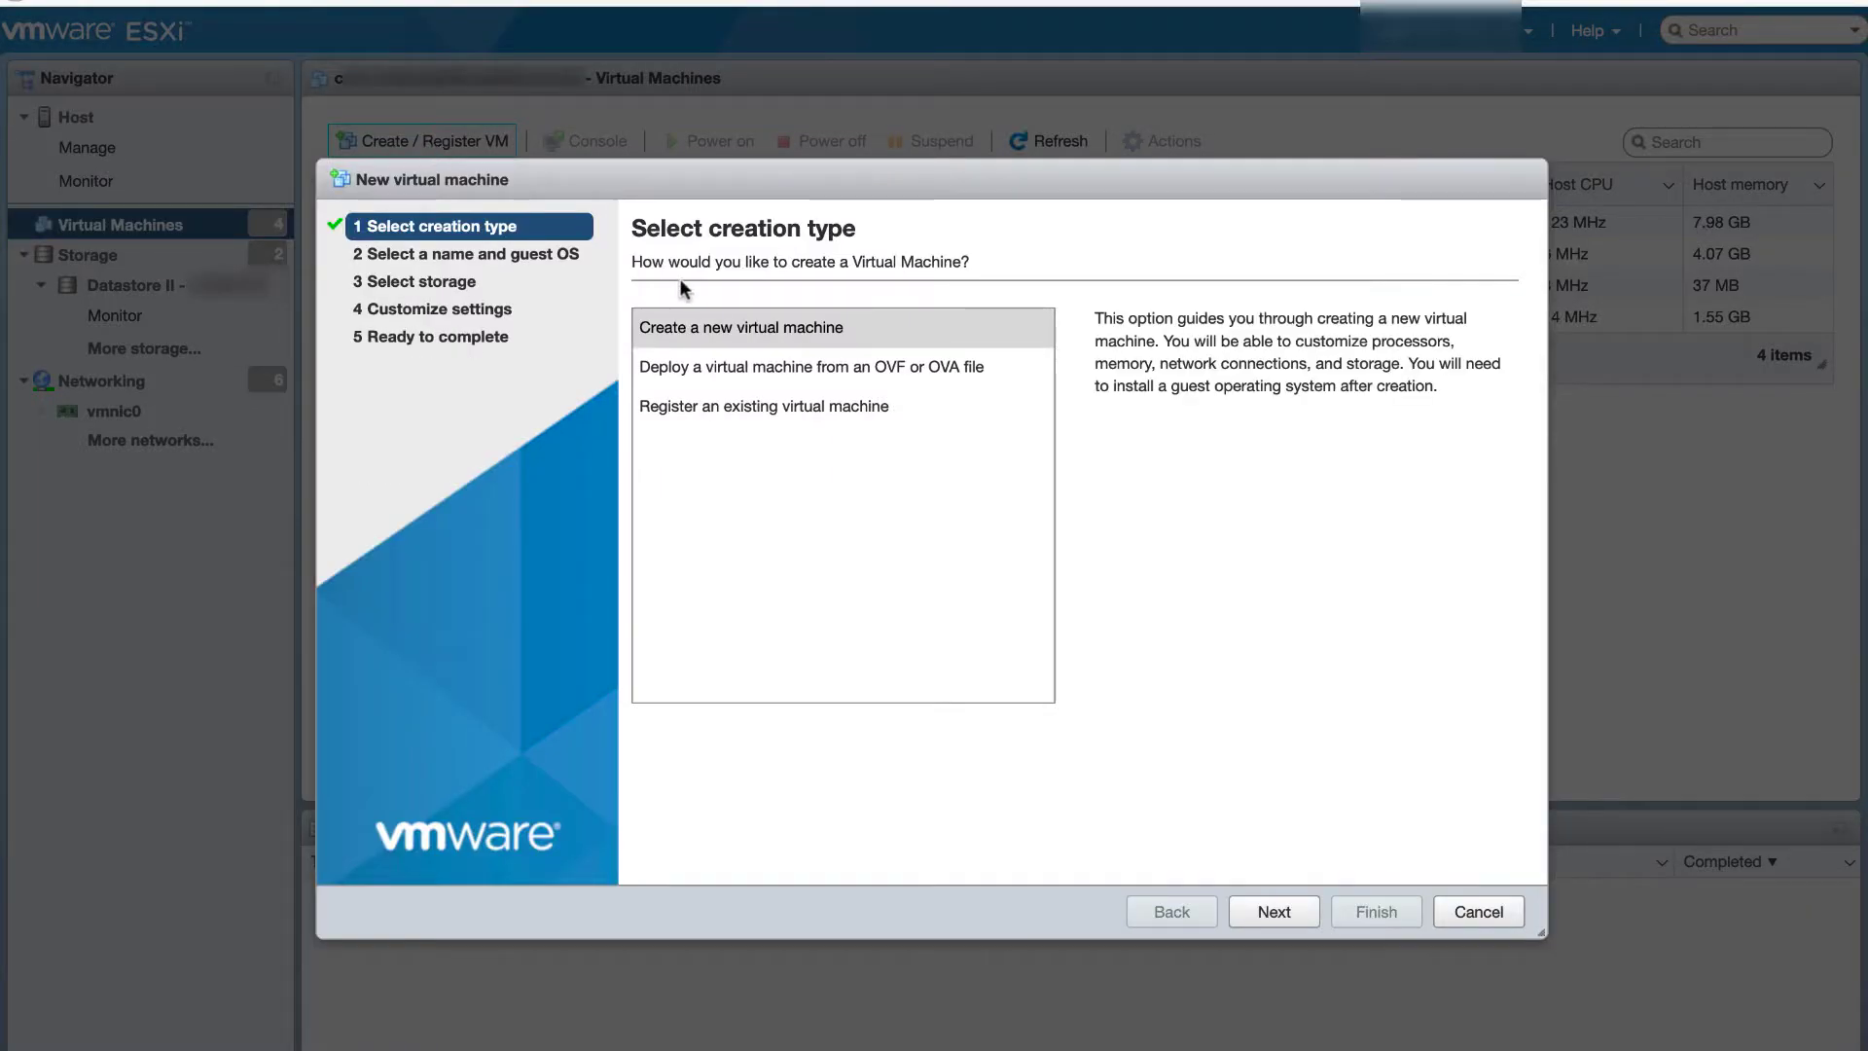
left_click(749, 366)
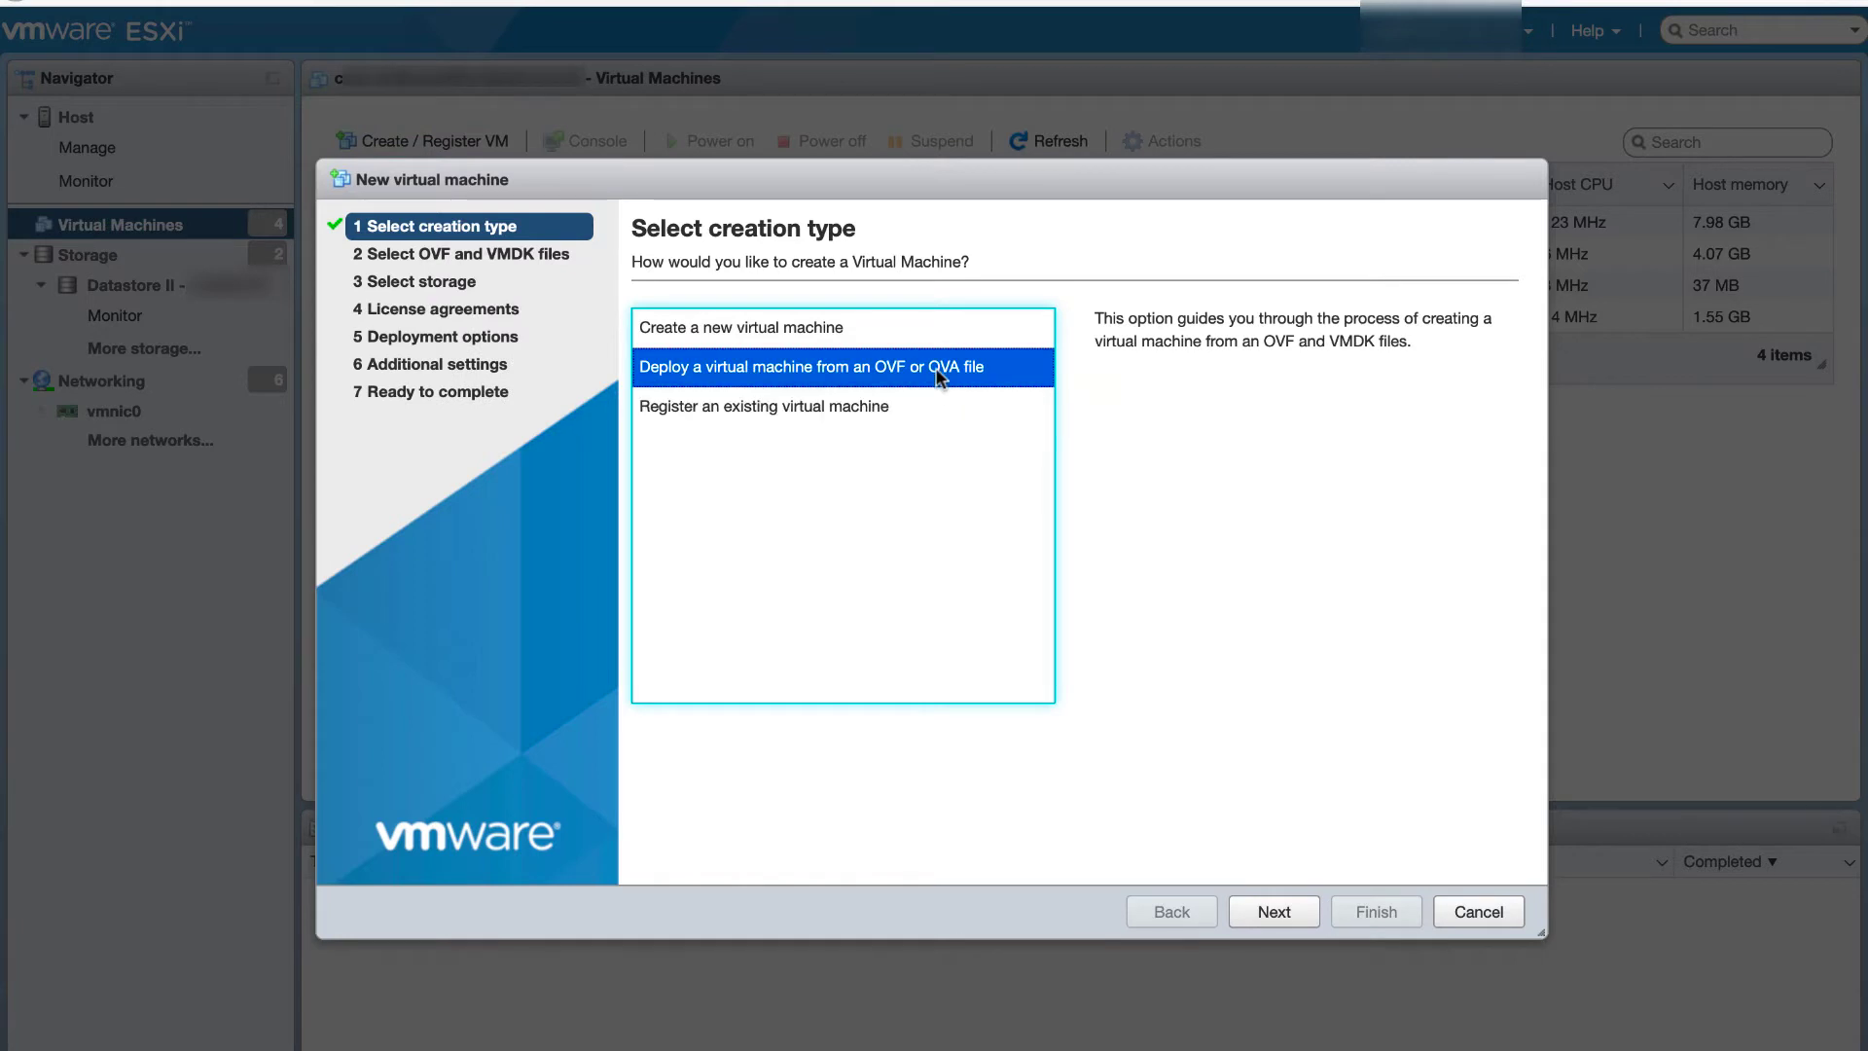
left_click(1282, 915)
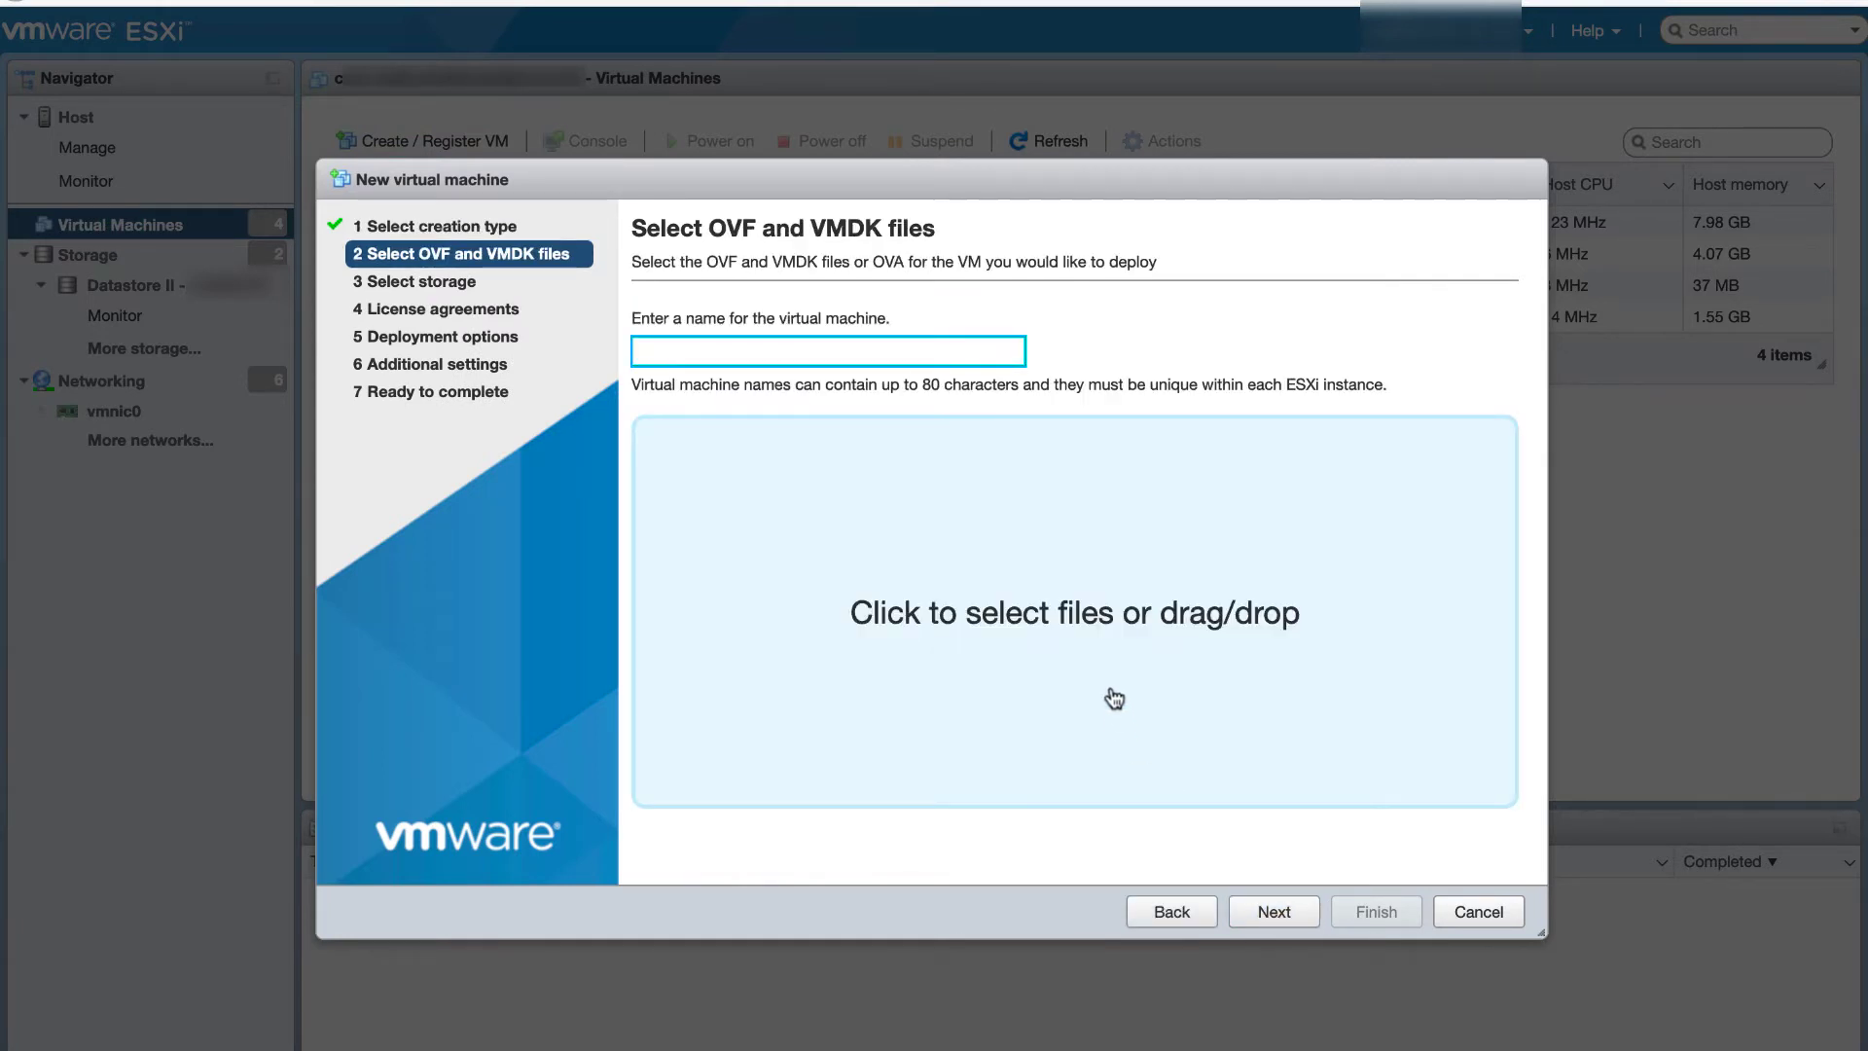
- Add GNS3_VM-disk2.vmdk, GNS3_VM-disk1.vmdk and GNS3 VM.ovf from the GNS3 VM folder as the deployment files
left_click(1115, 624)
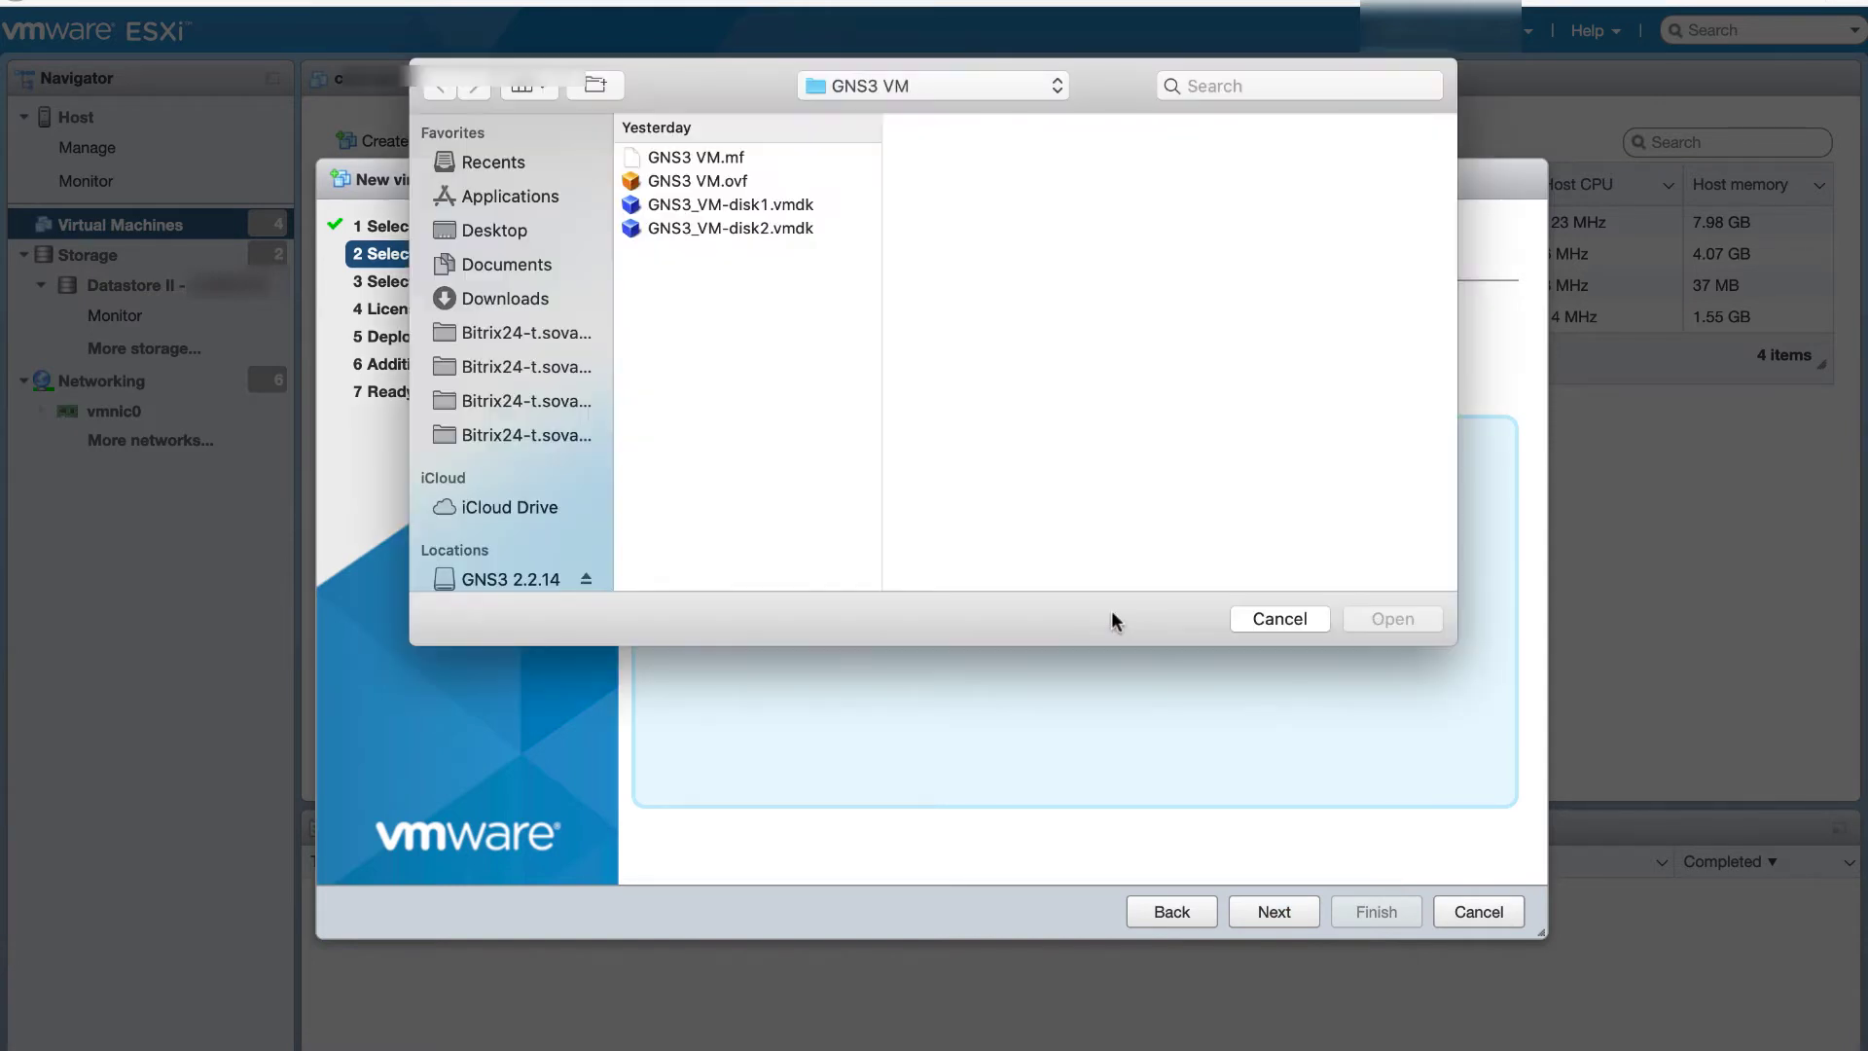
left_click(725, 185)
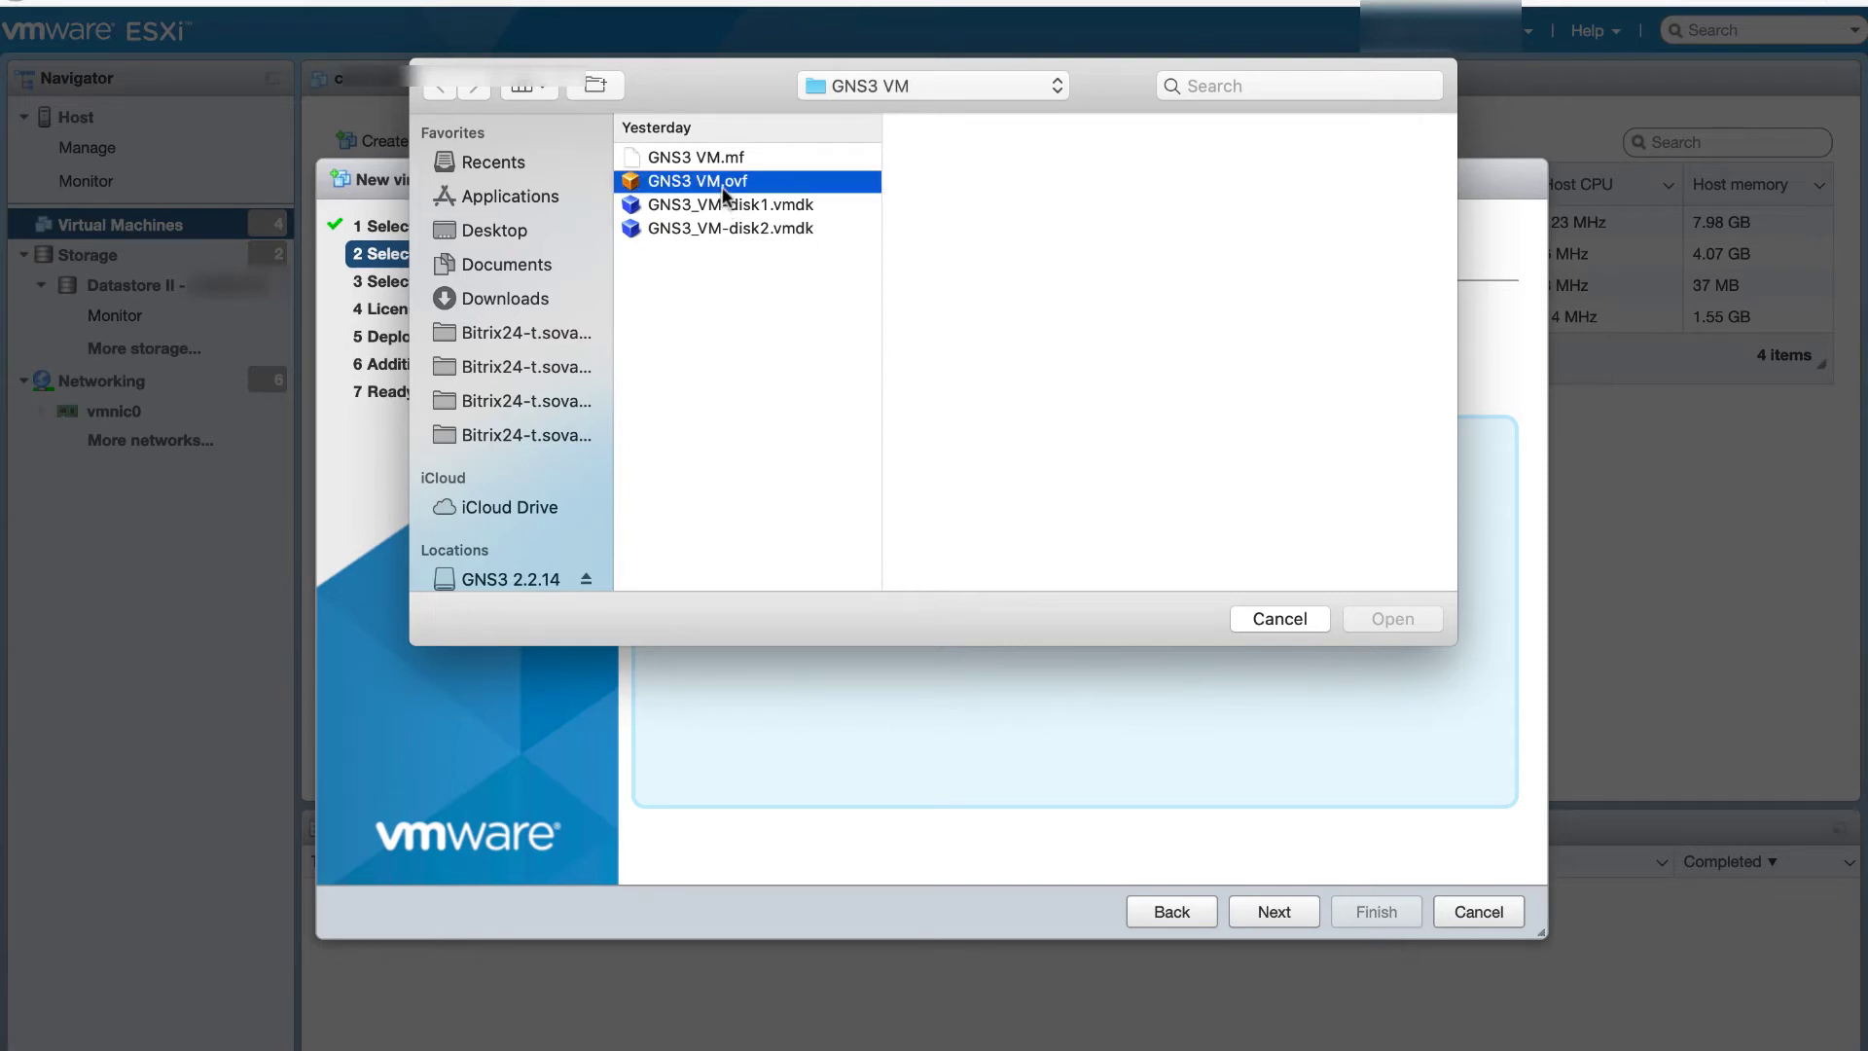
key("Down")
key("Down")
key("Return")
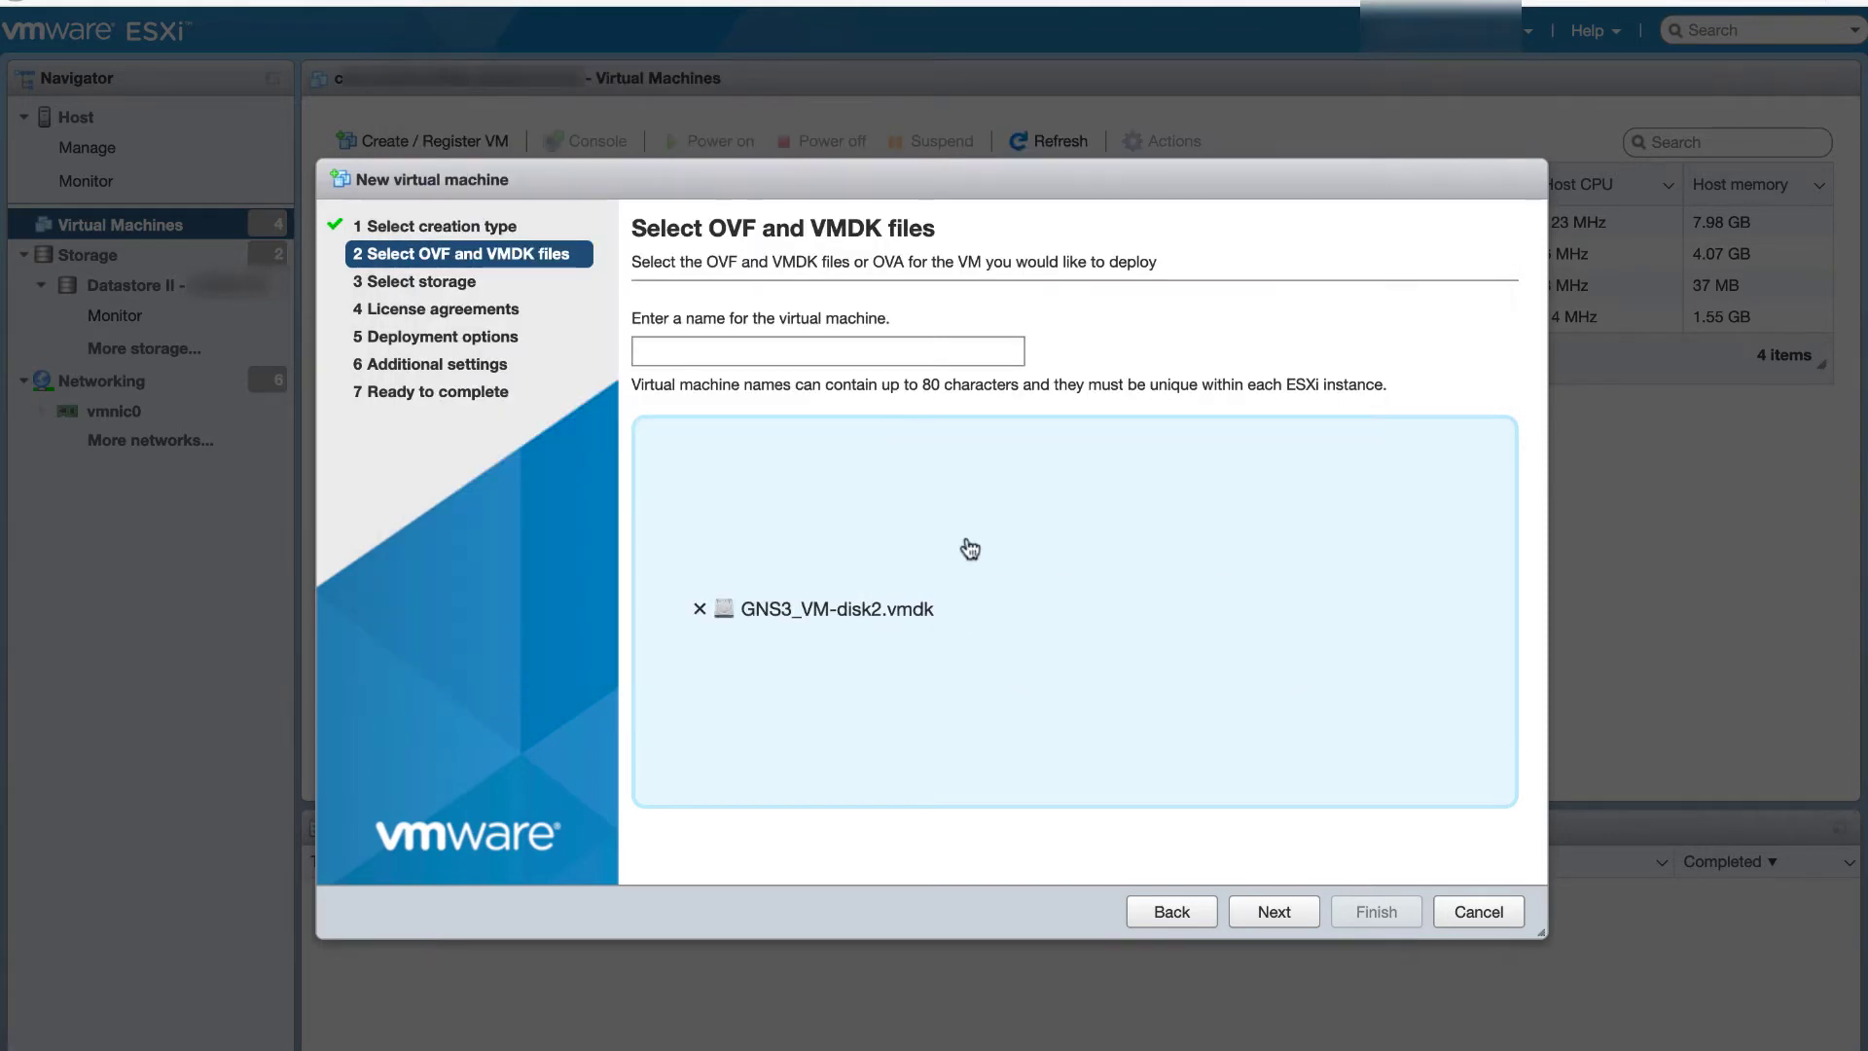
left_click(888, 642)
double_click(720, 205)
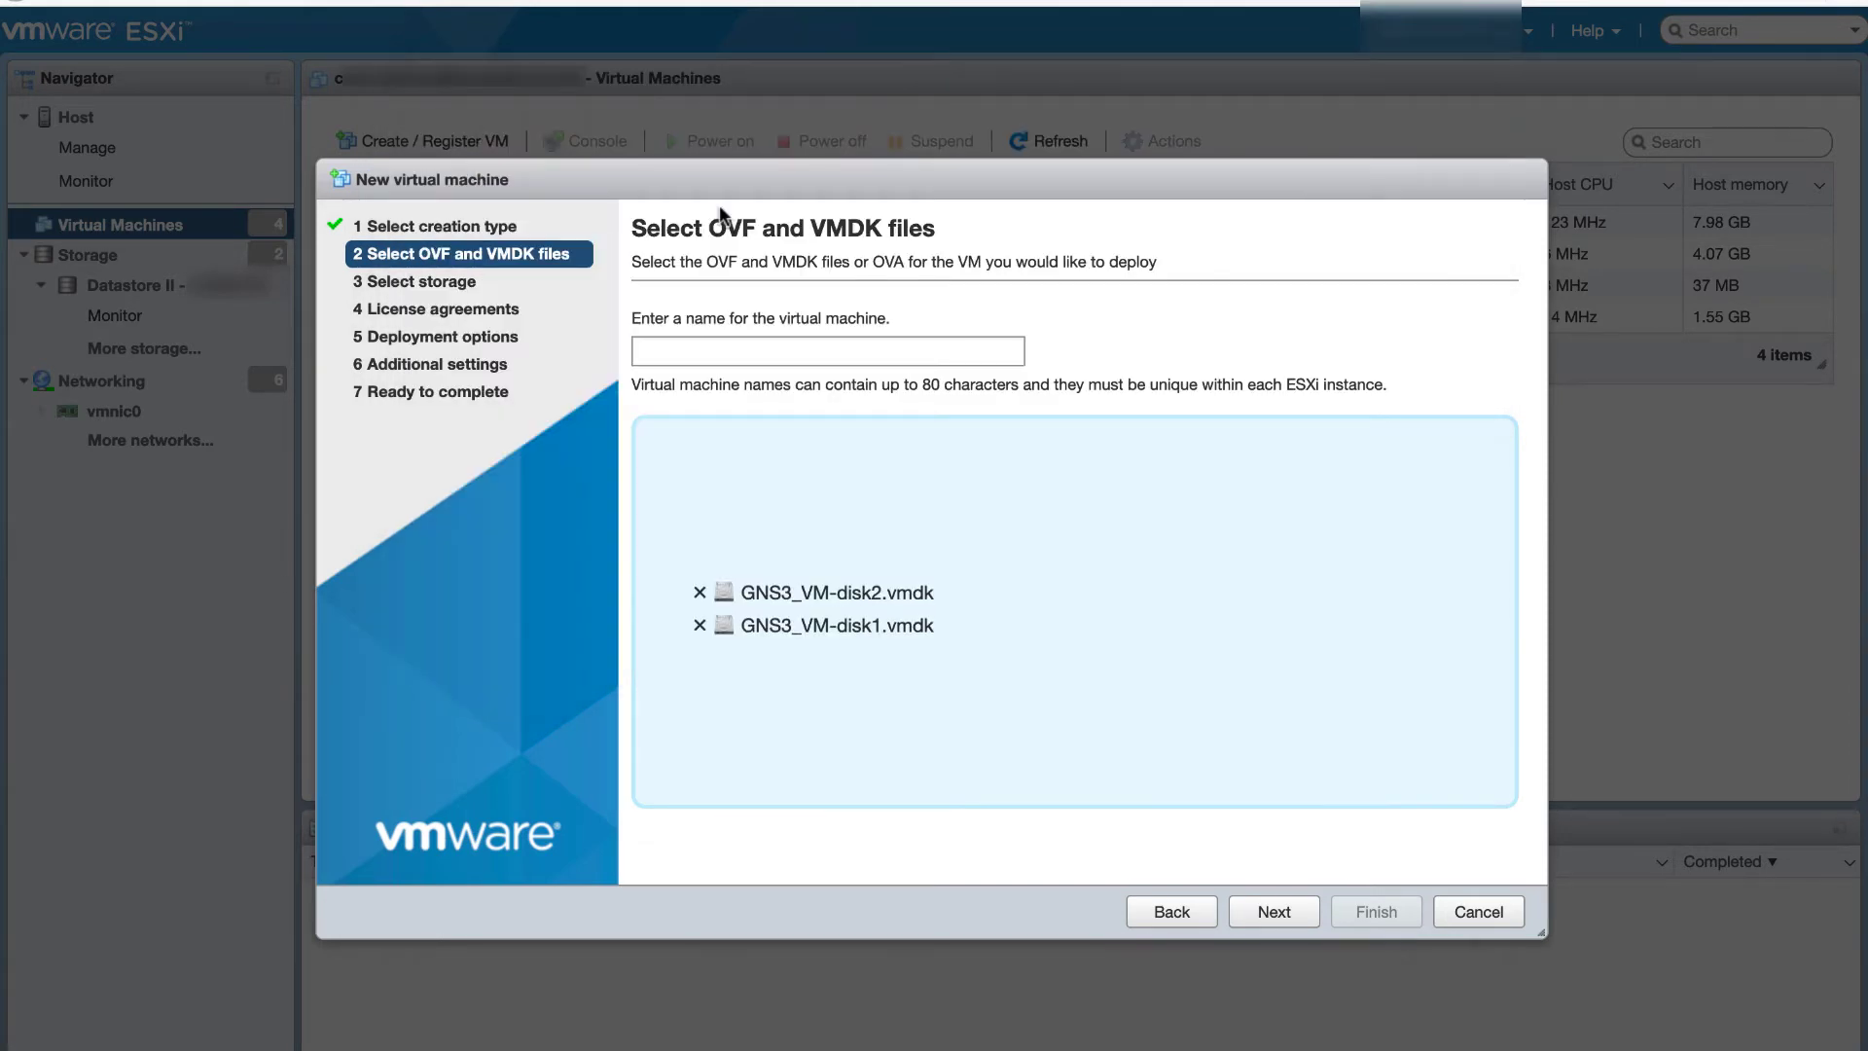
left_click(1199, 557)
double_click(738, 177)
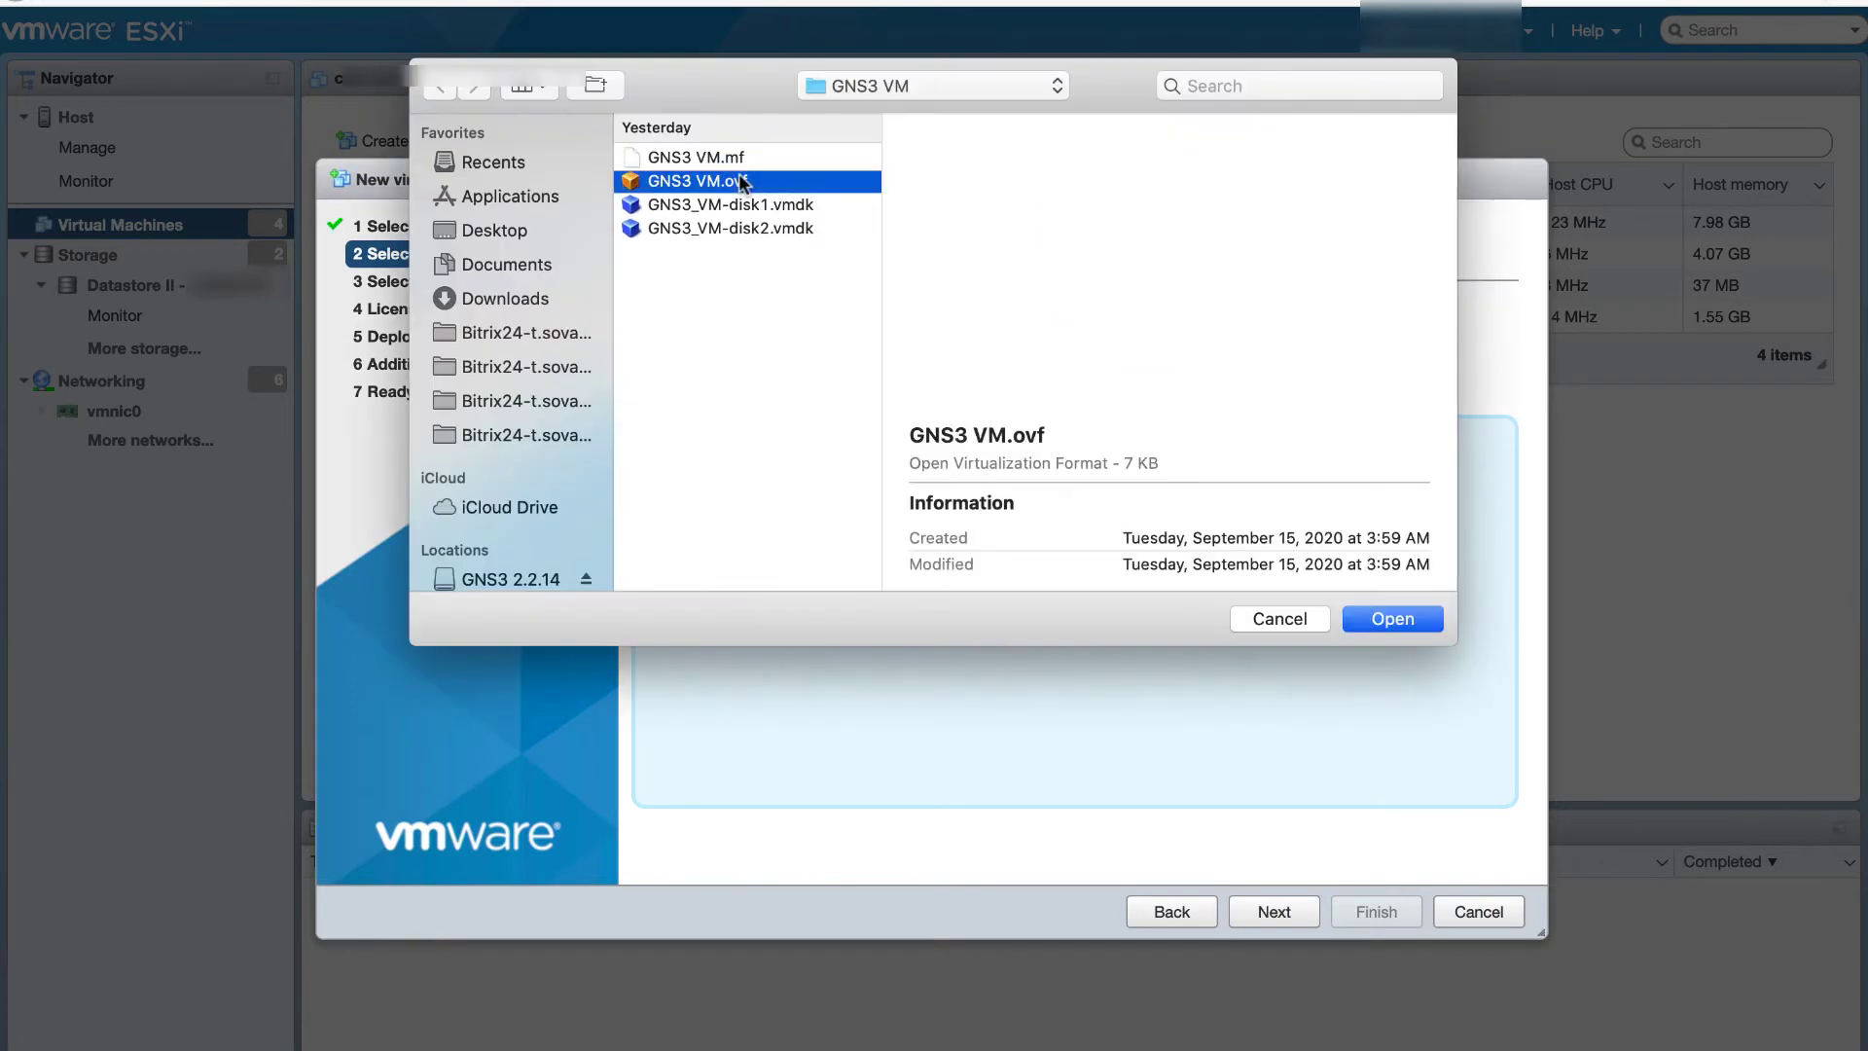
left_click(1199, 558)
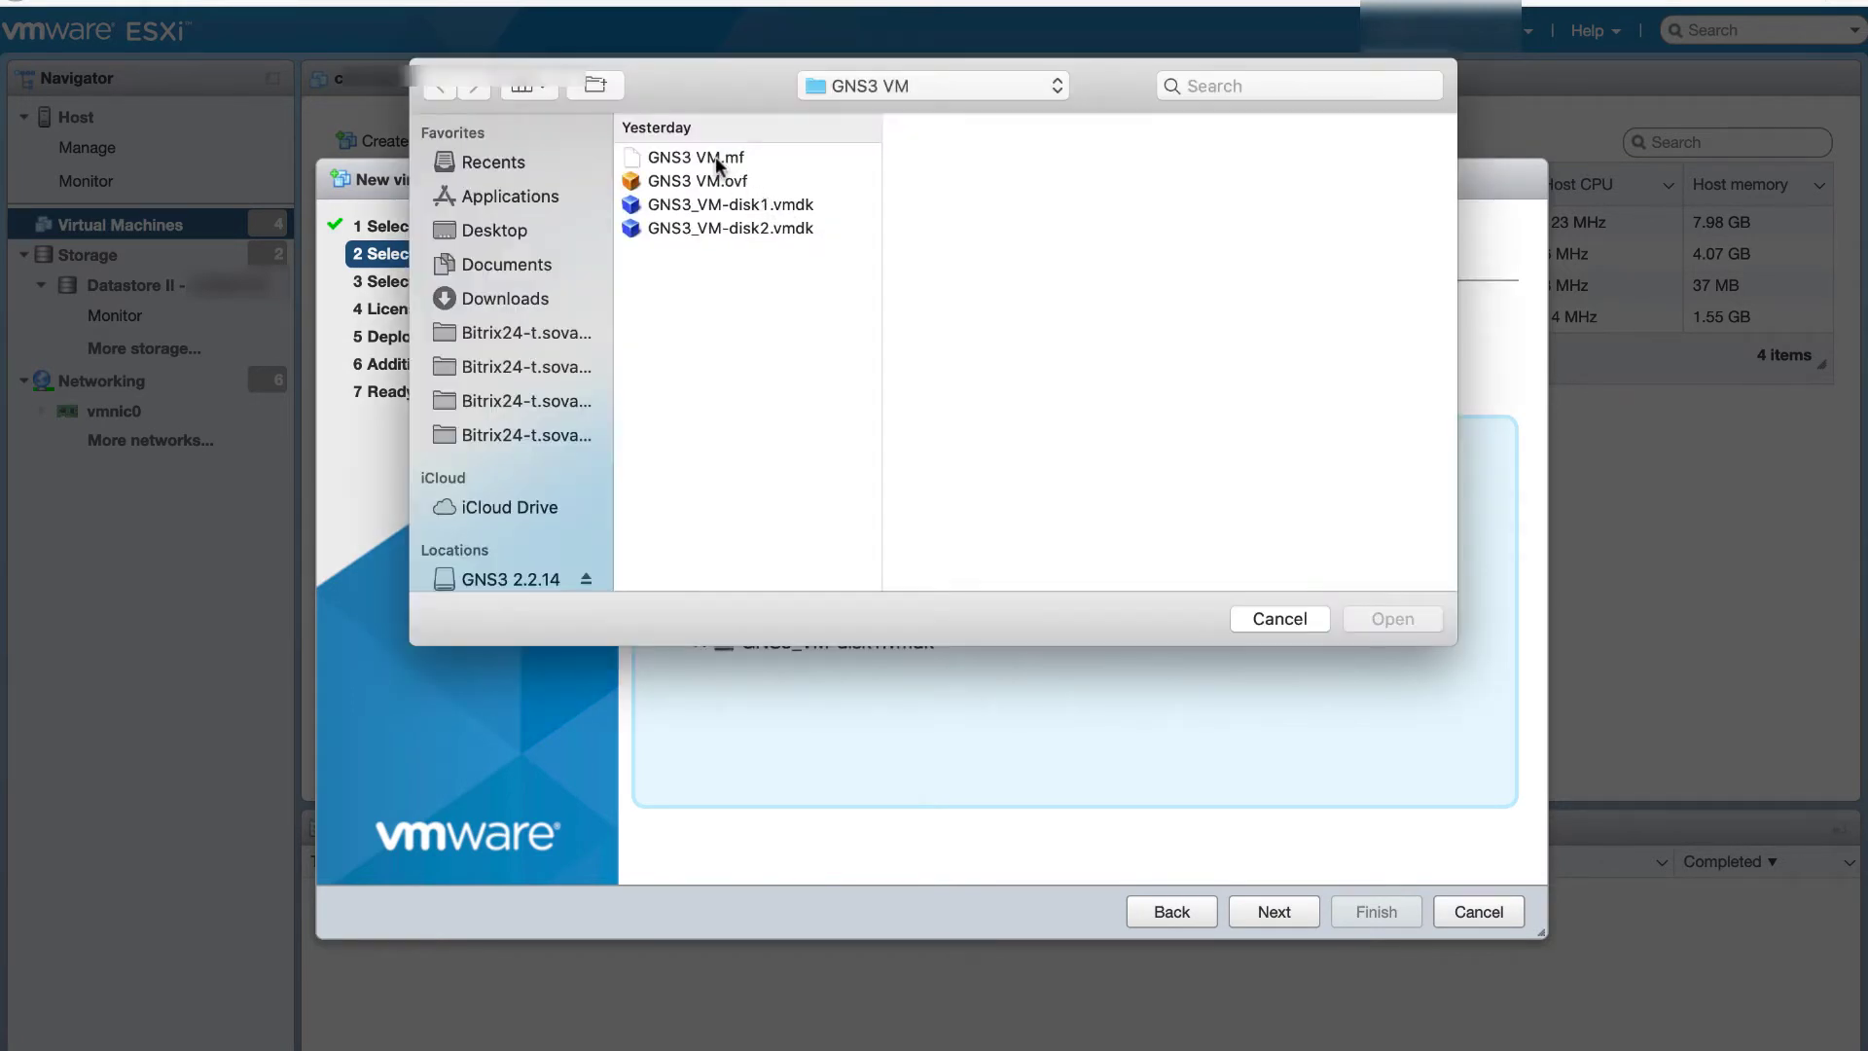
double_click(715, 156)
- Name the virtual machine GNS3-LAB2 and select the 6.54 TB datastore for its storage
left_click(768, 351)
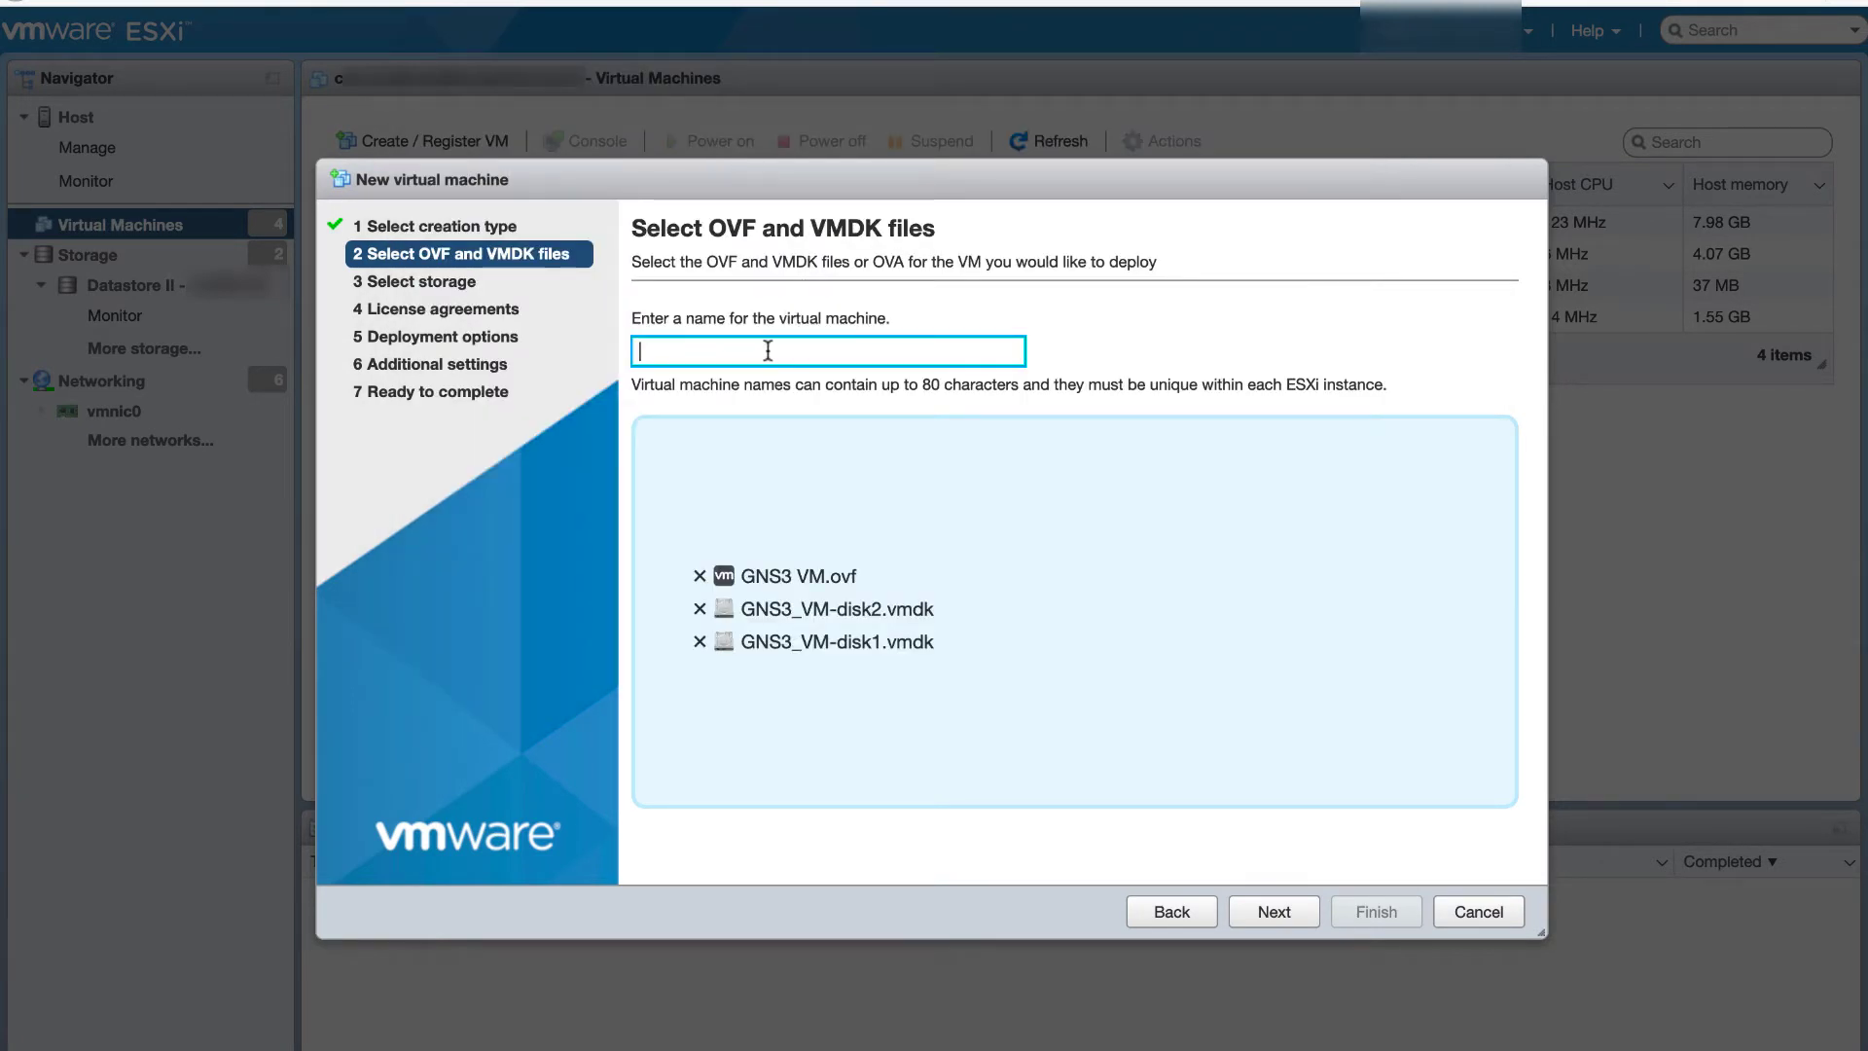
type("GNS3-LAB")
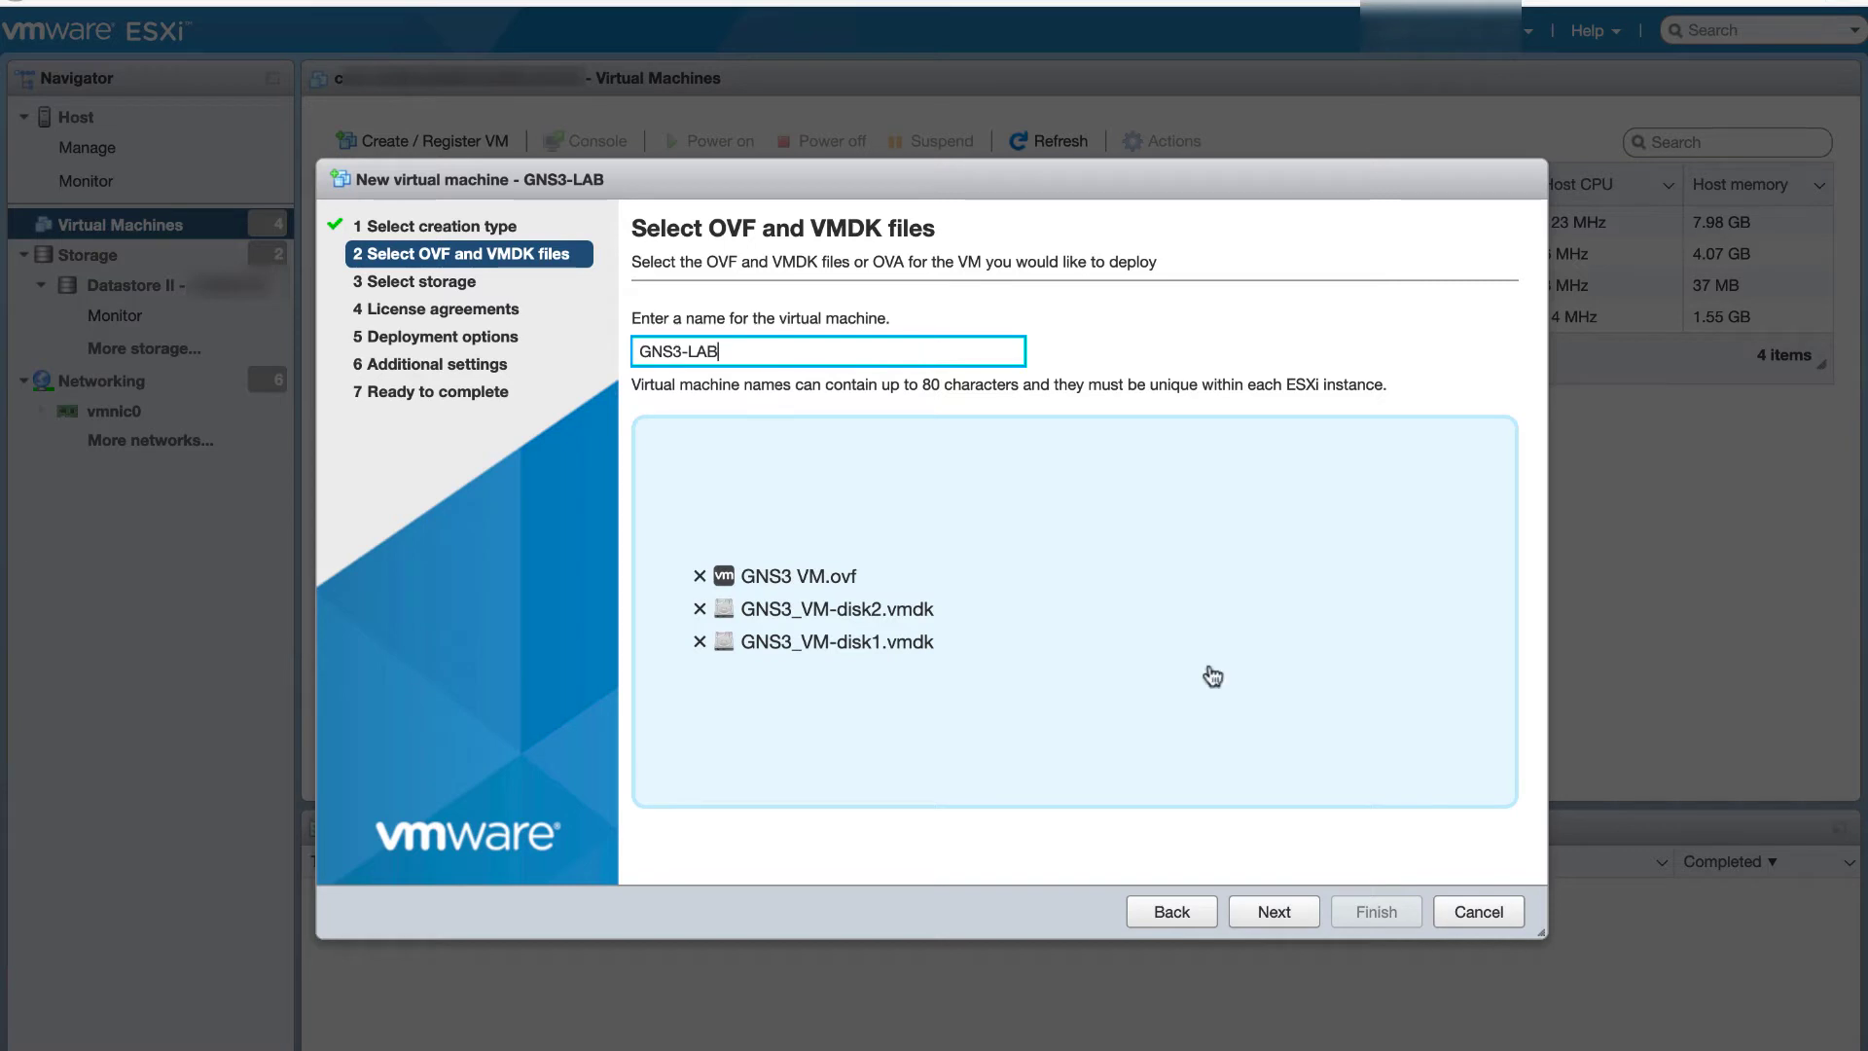
type("1")
key("BackSpace")
type("2")
left_click(1294, 912)
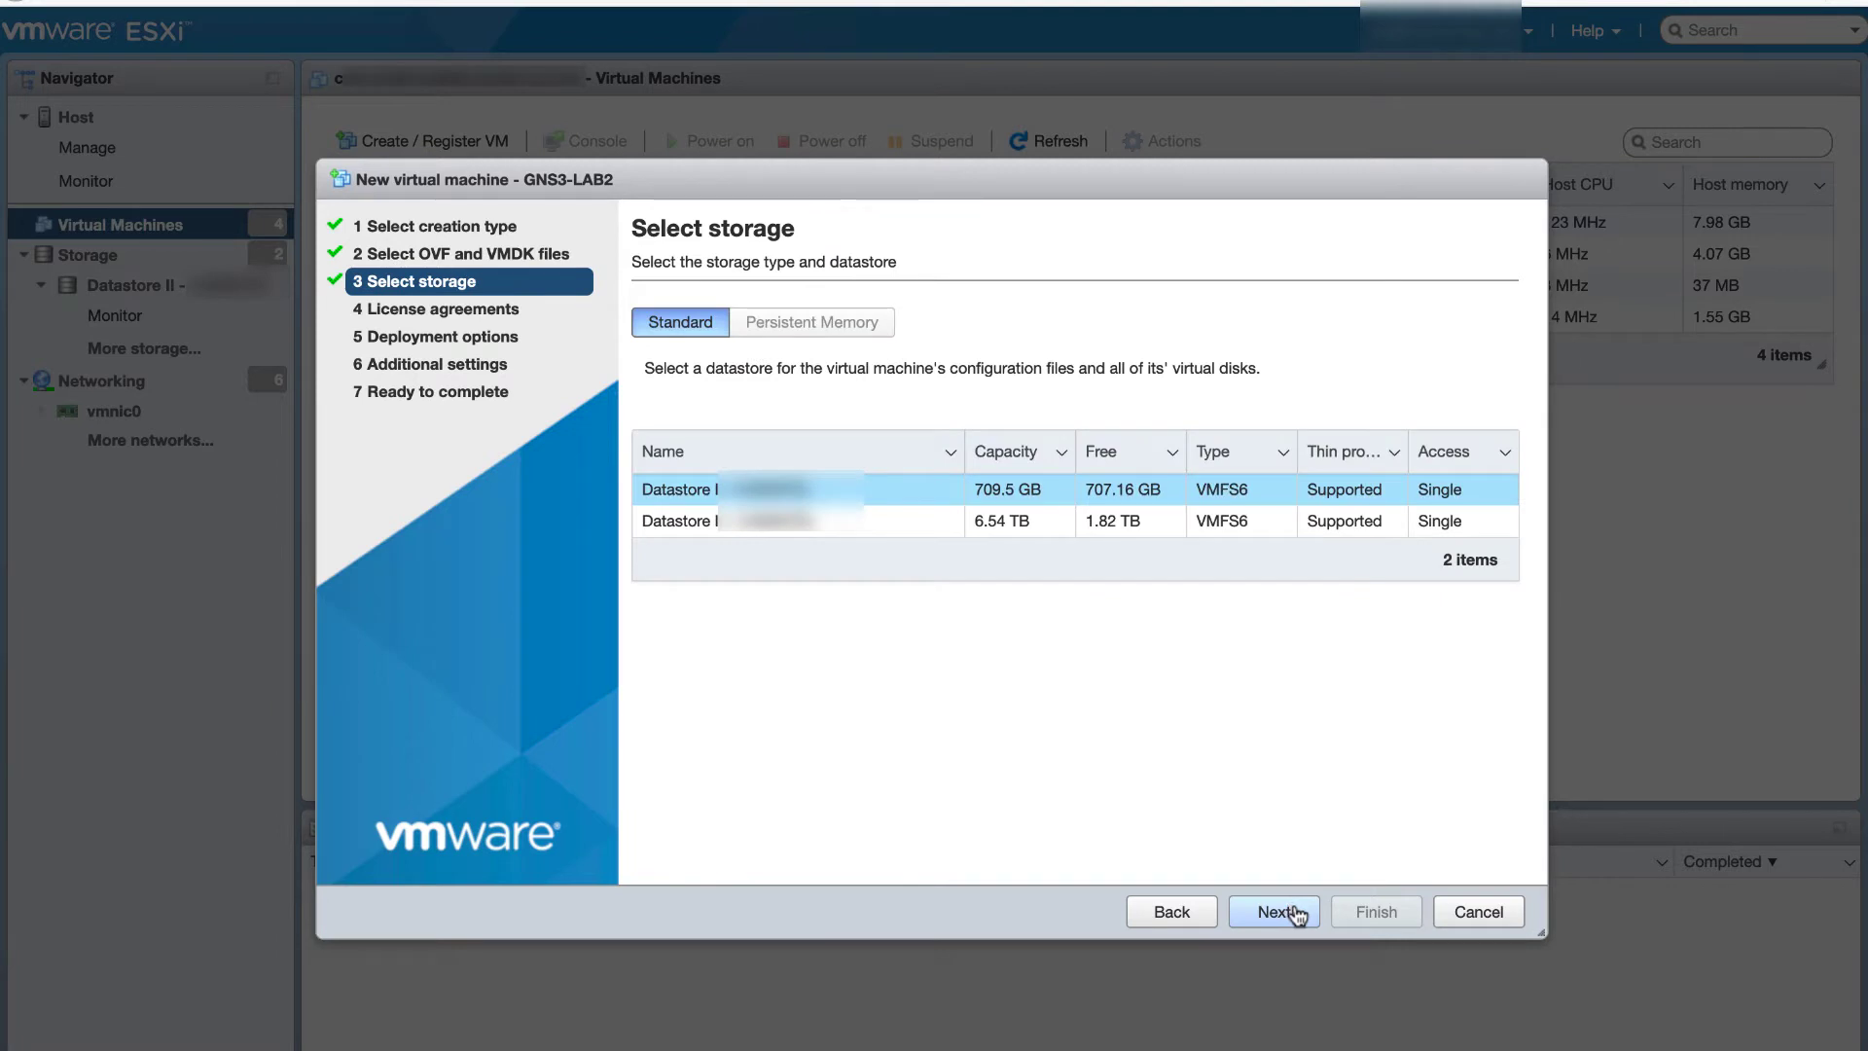
left_click(1021, 529)
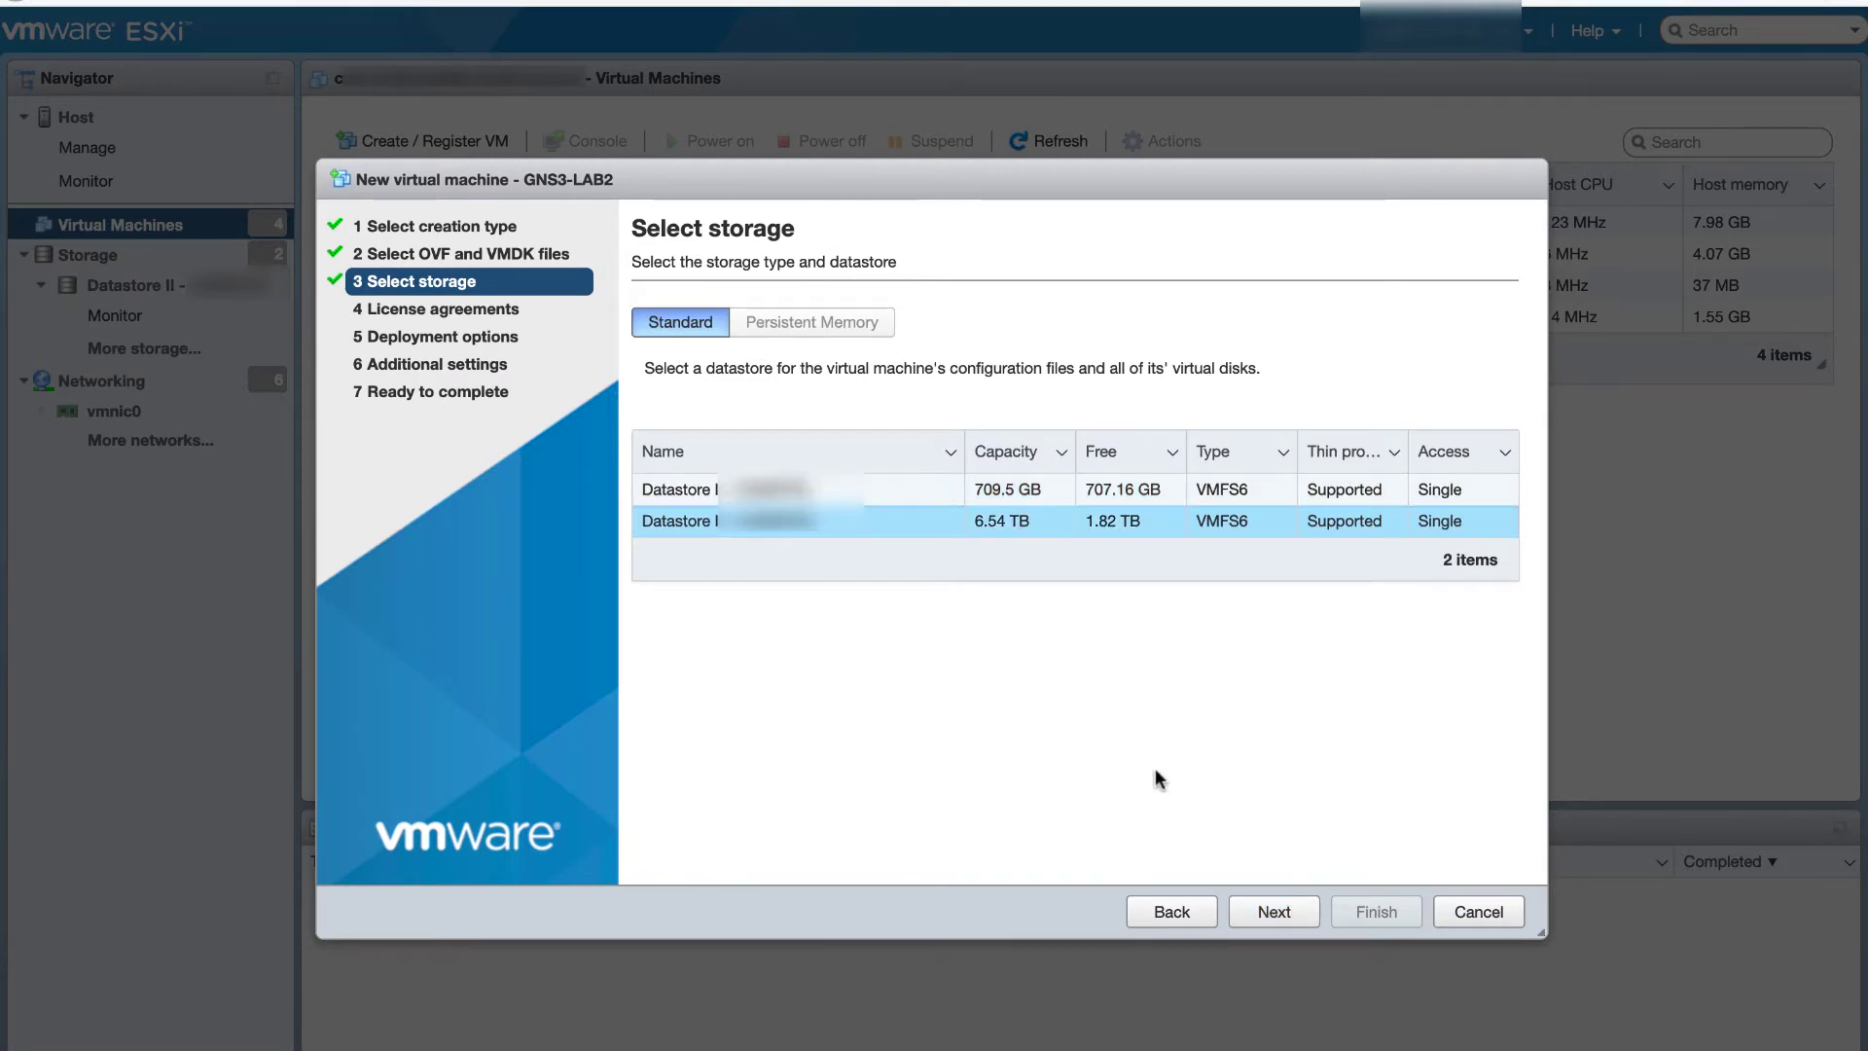
left_click(1281, 915)
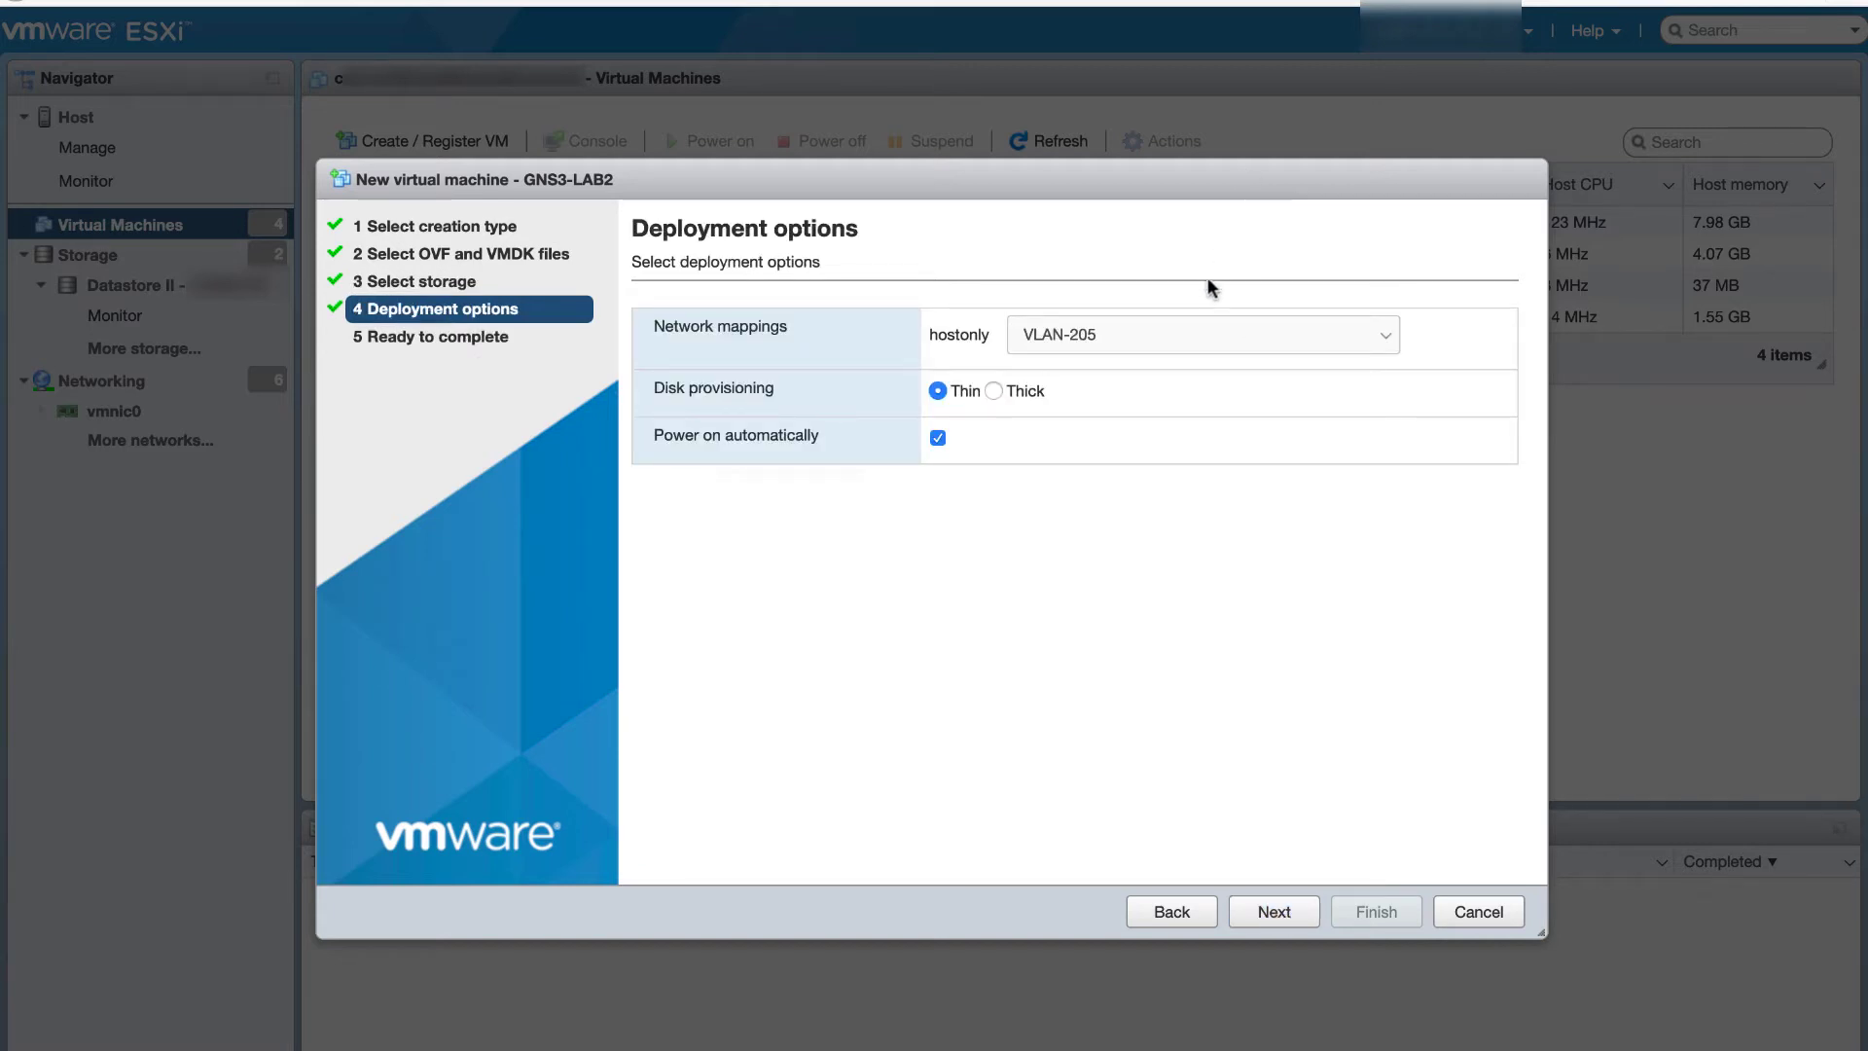
- Map the hostonly network to VLAN-209 and finish the wizard to deploy the virtual machine
left_click(1178, 337)
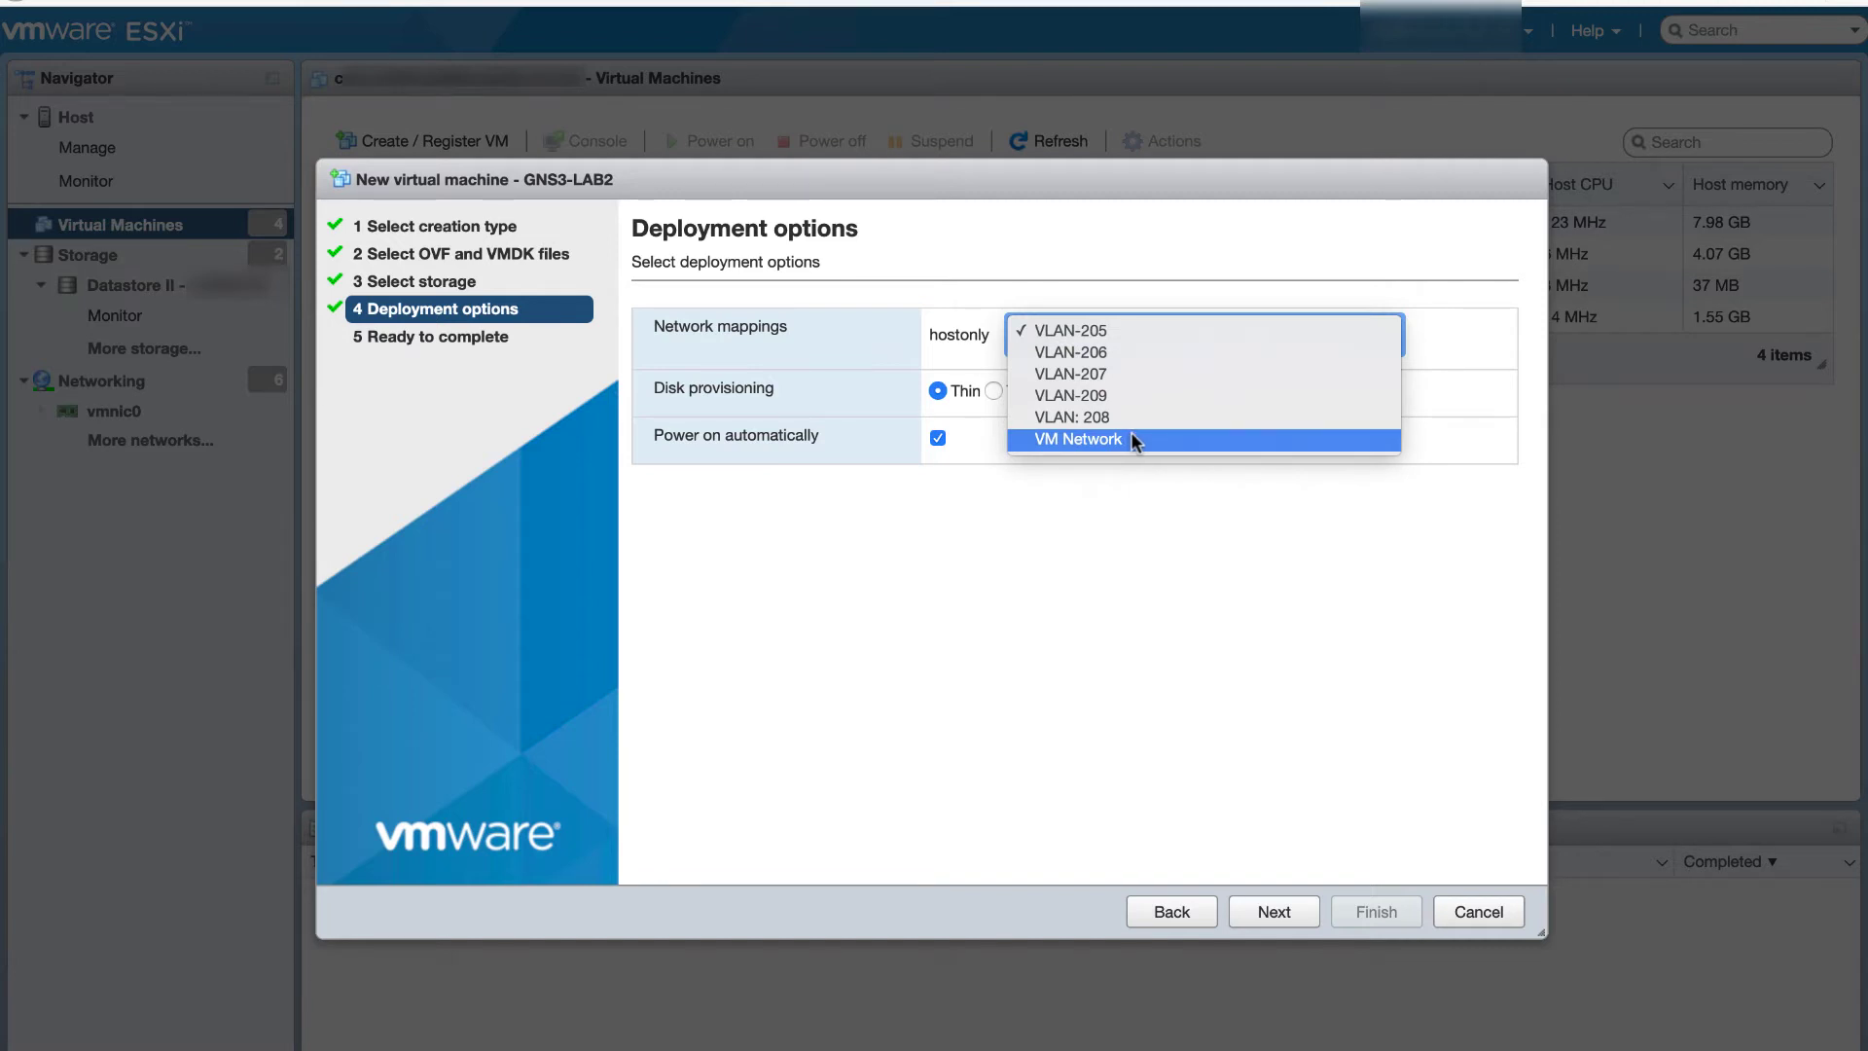
key("Escape")
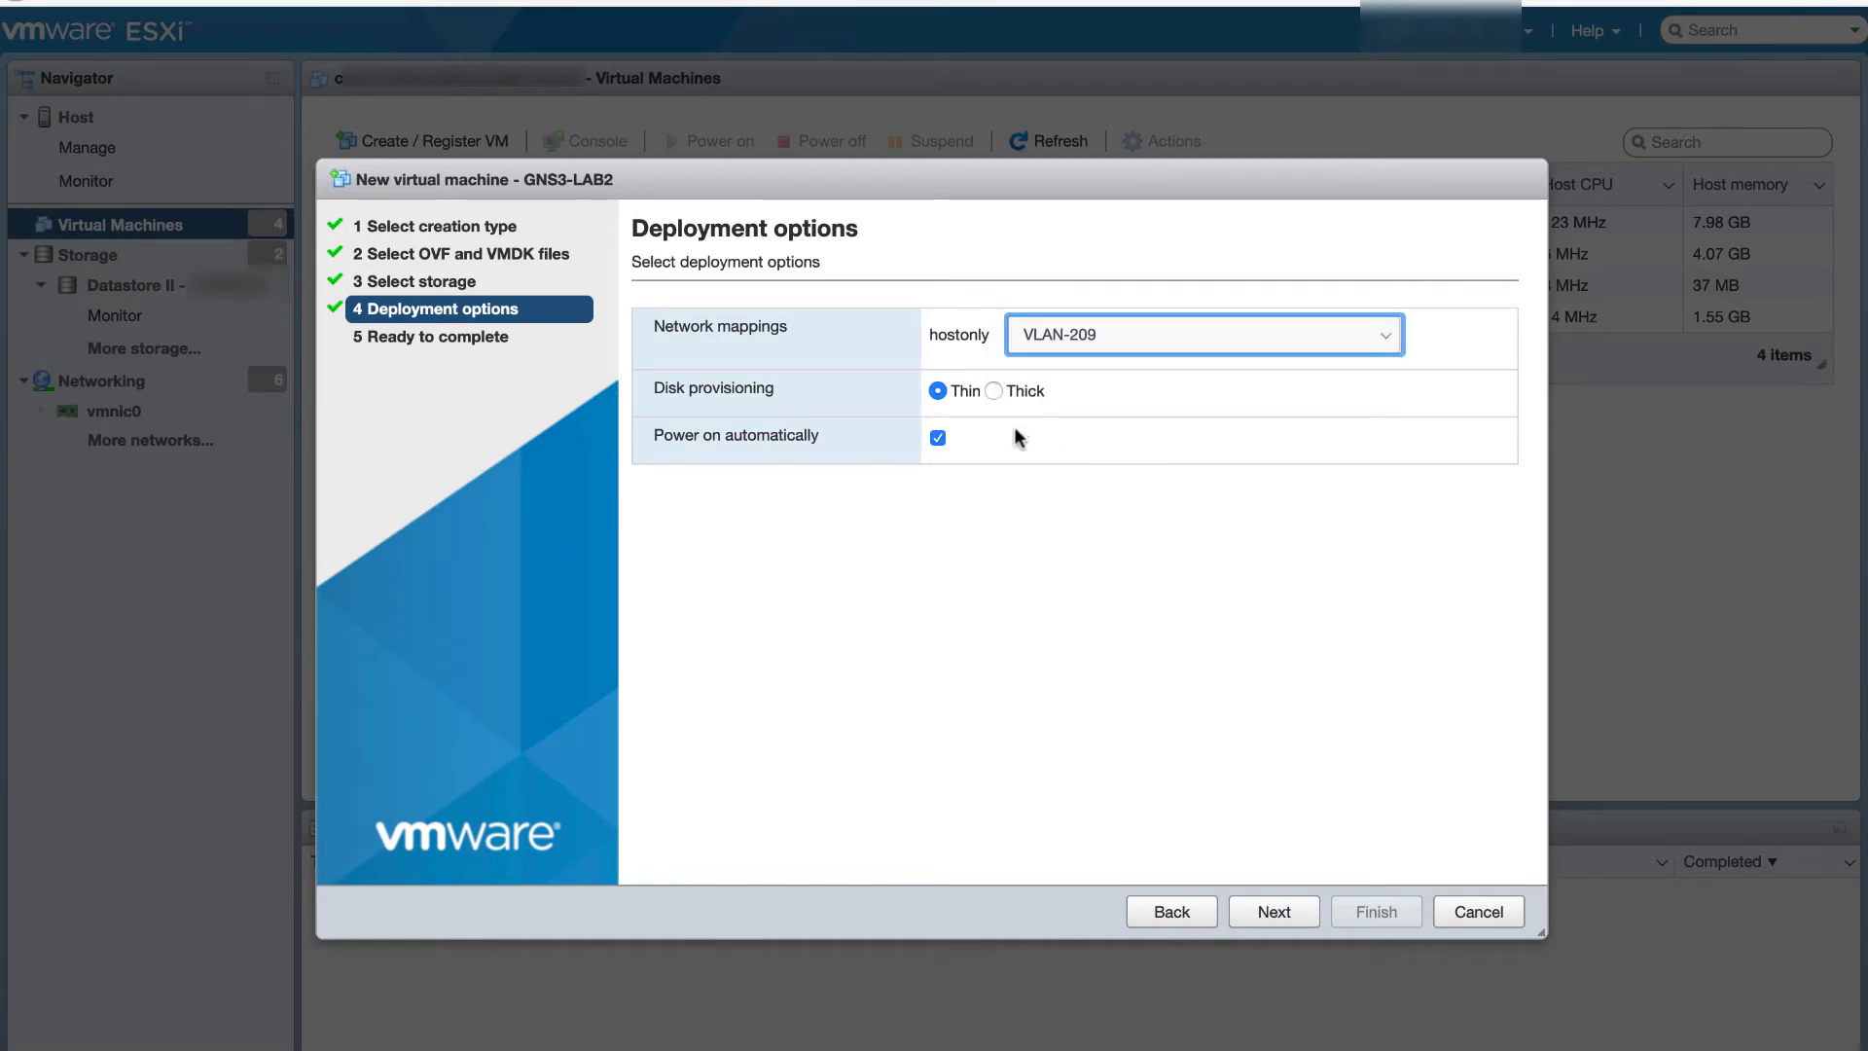
left_click(1280, 915)
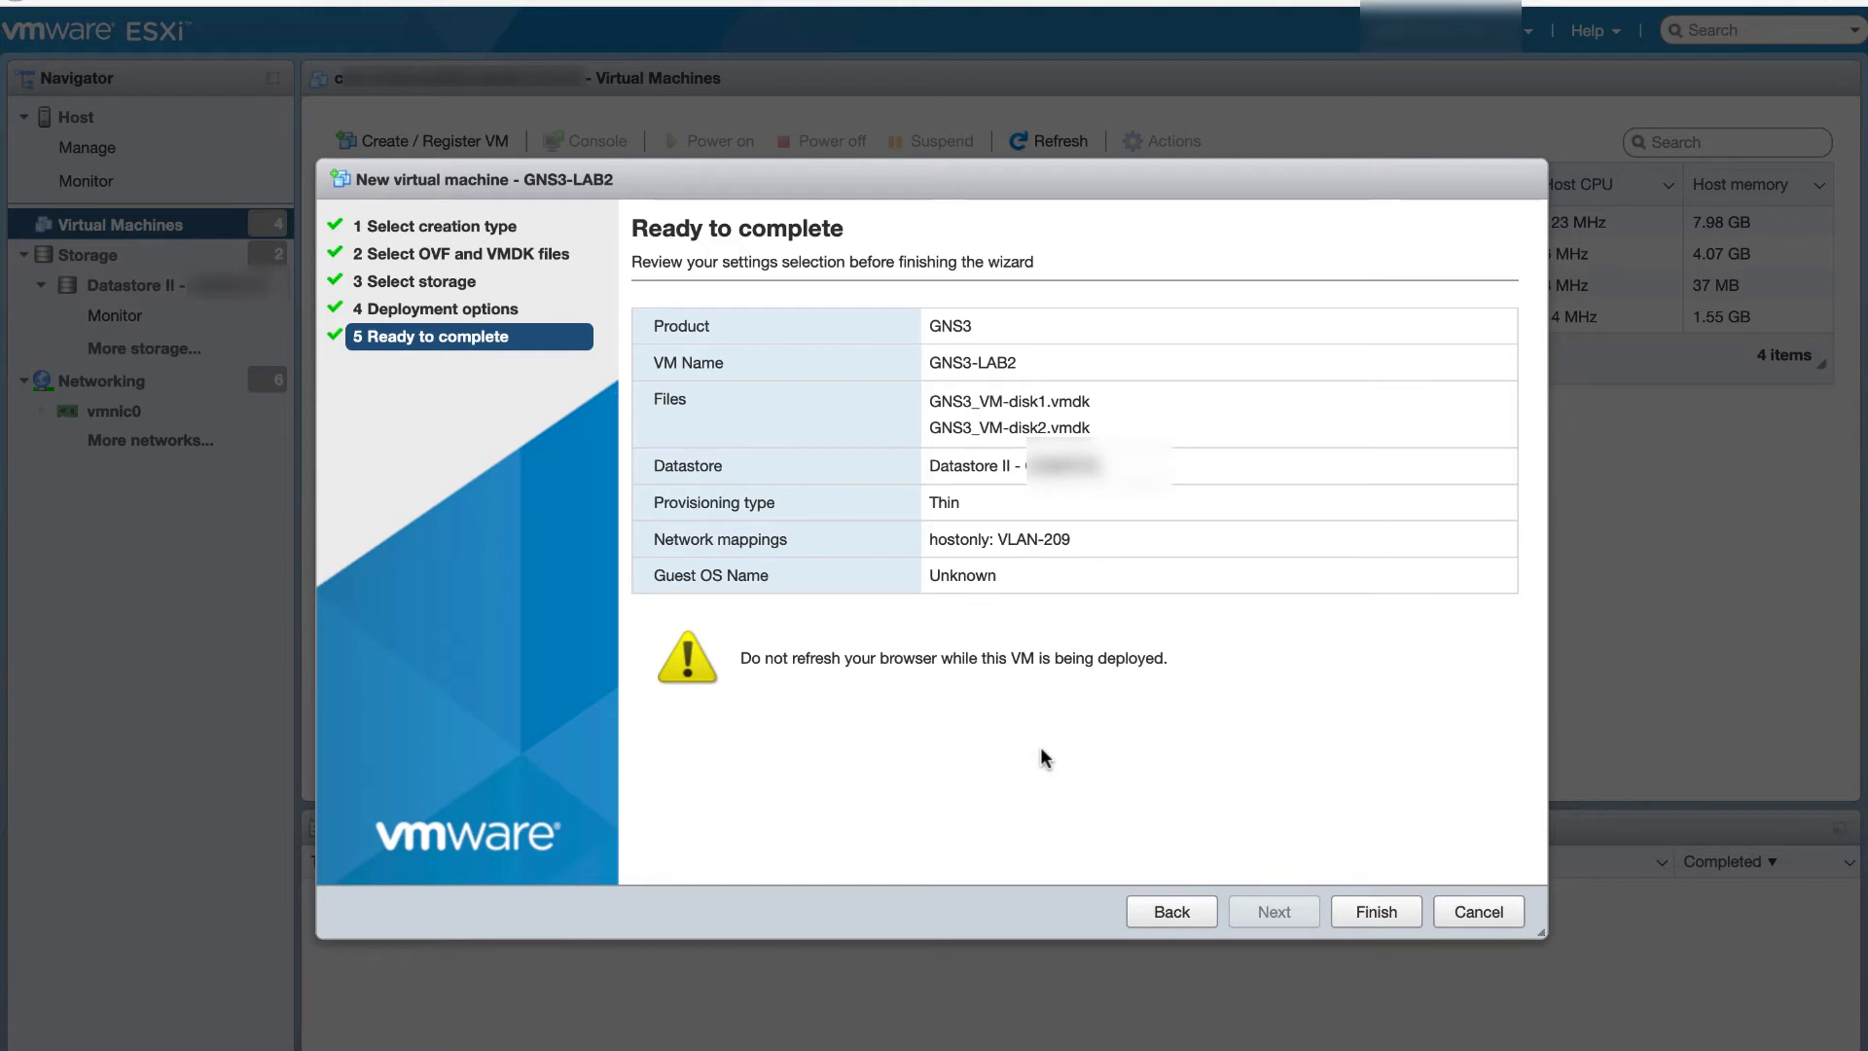
left_click(1376, 912)
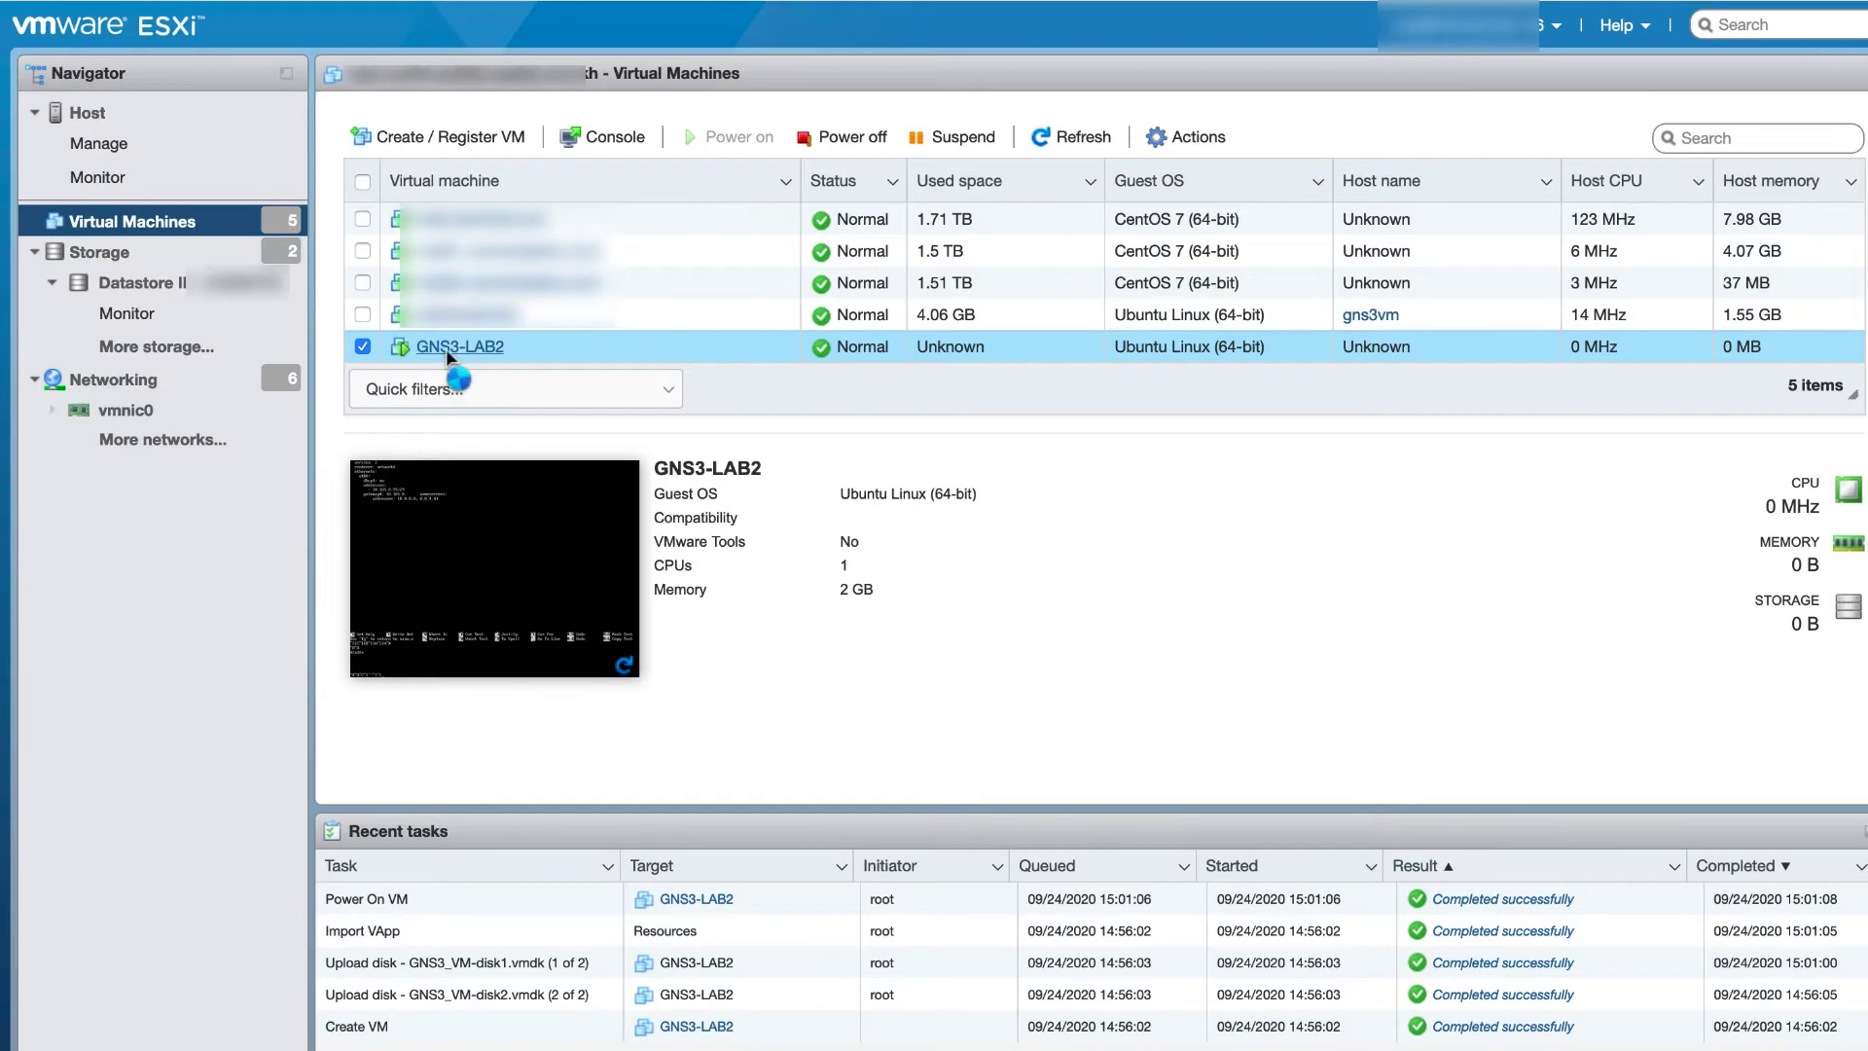
- Reset the GNS3-LAB2 virtual machine and accept the data-loss warning
right_click(446, 348)
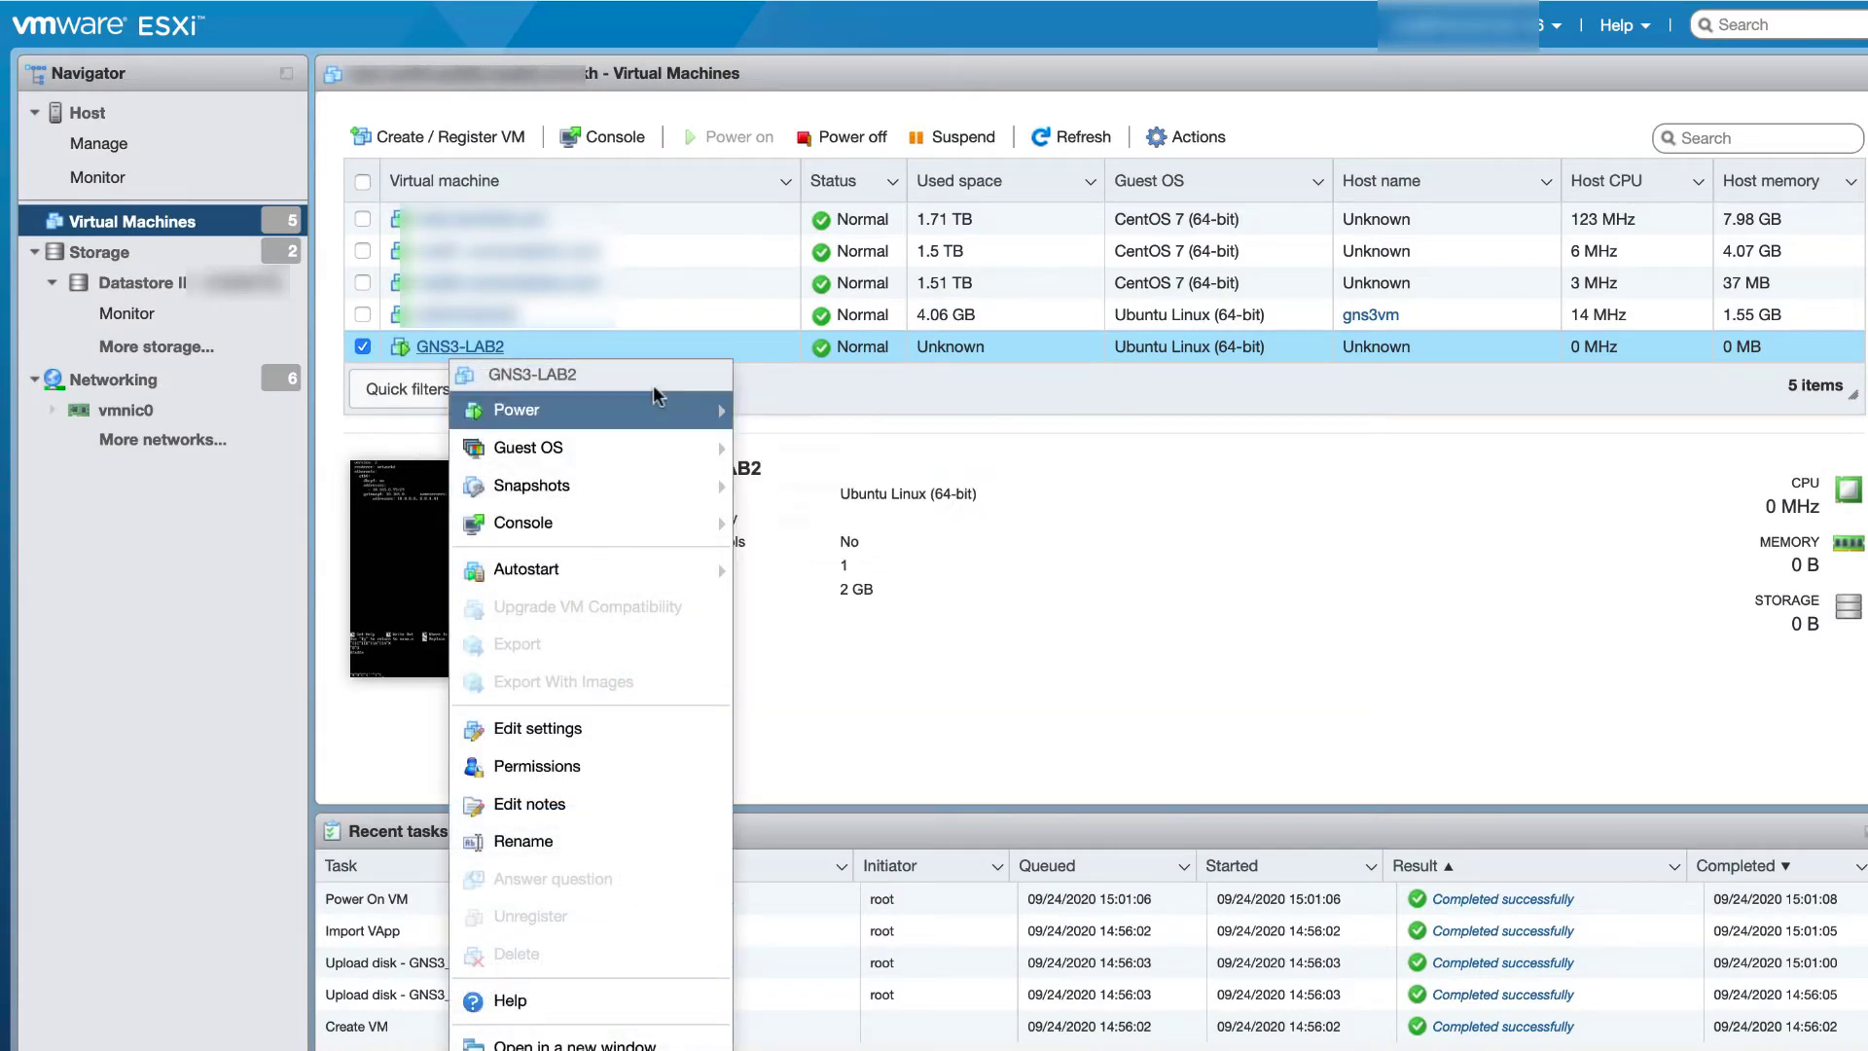
mouse_move(681, 410)
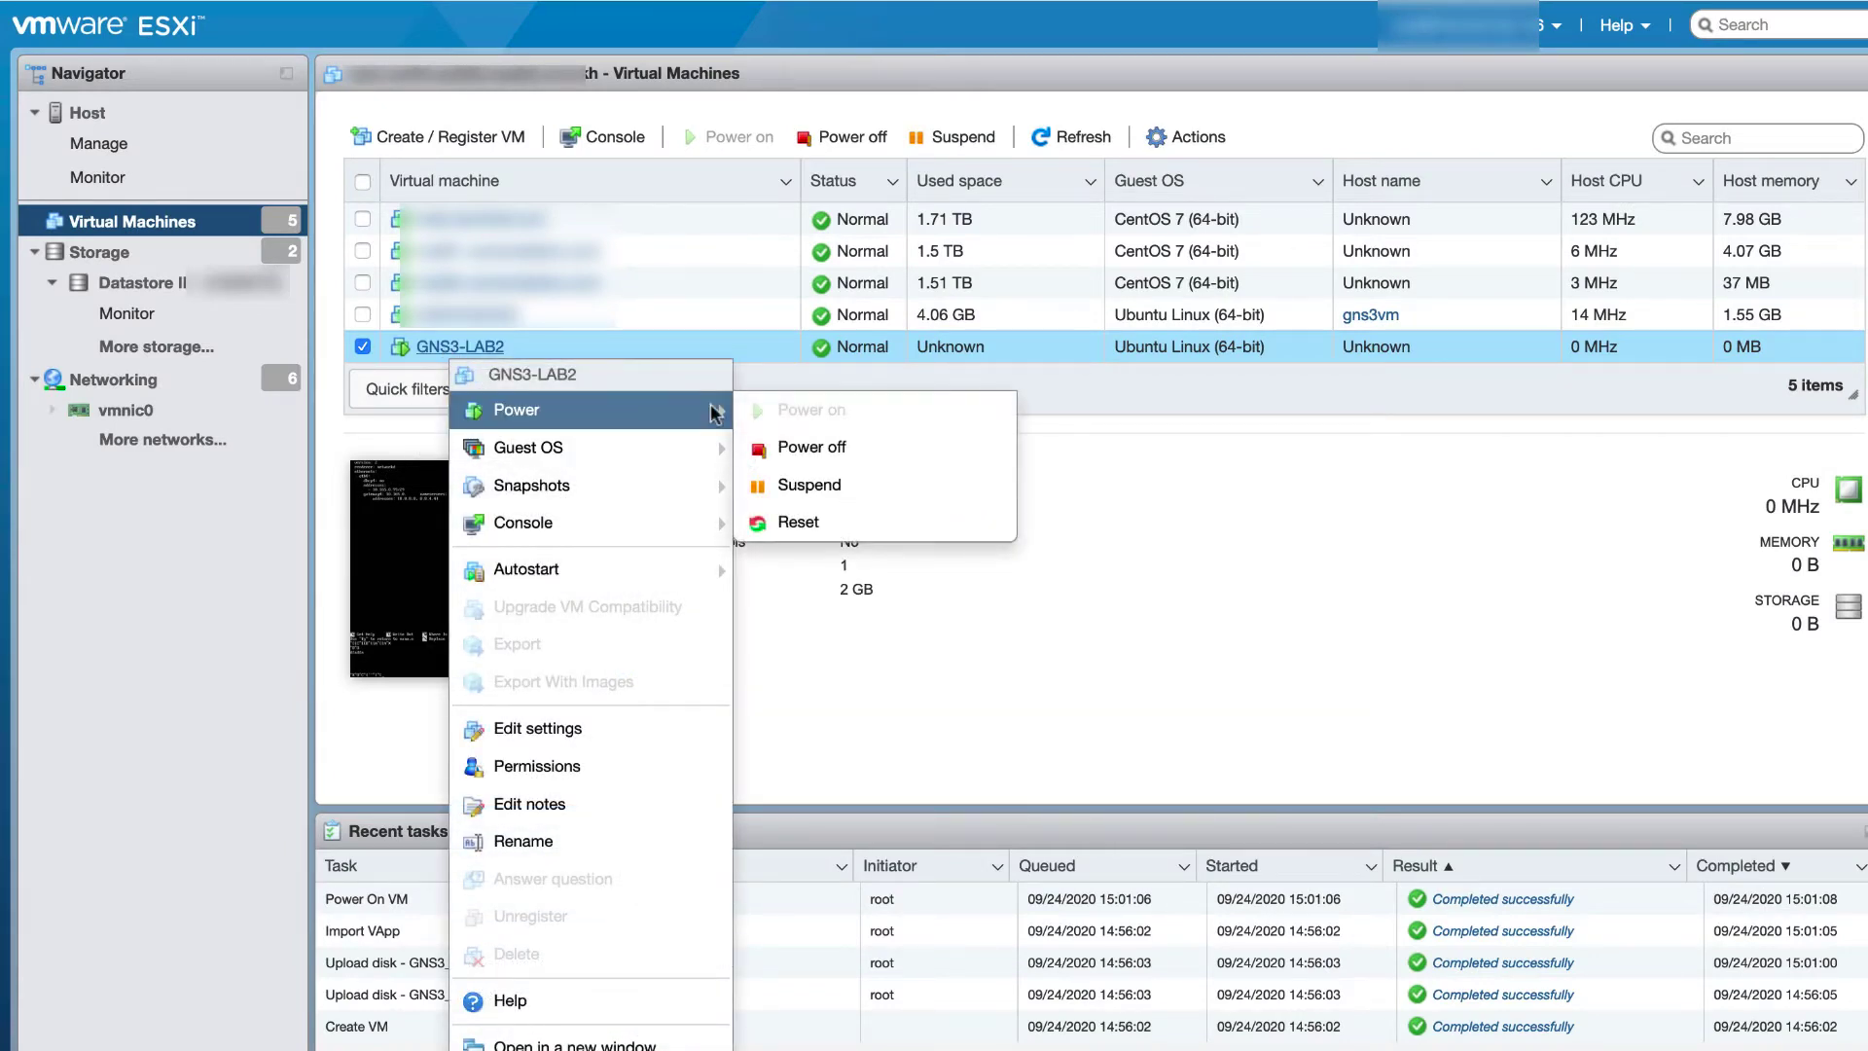
left_click(800, 523)
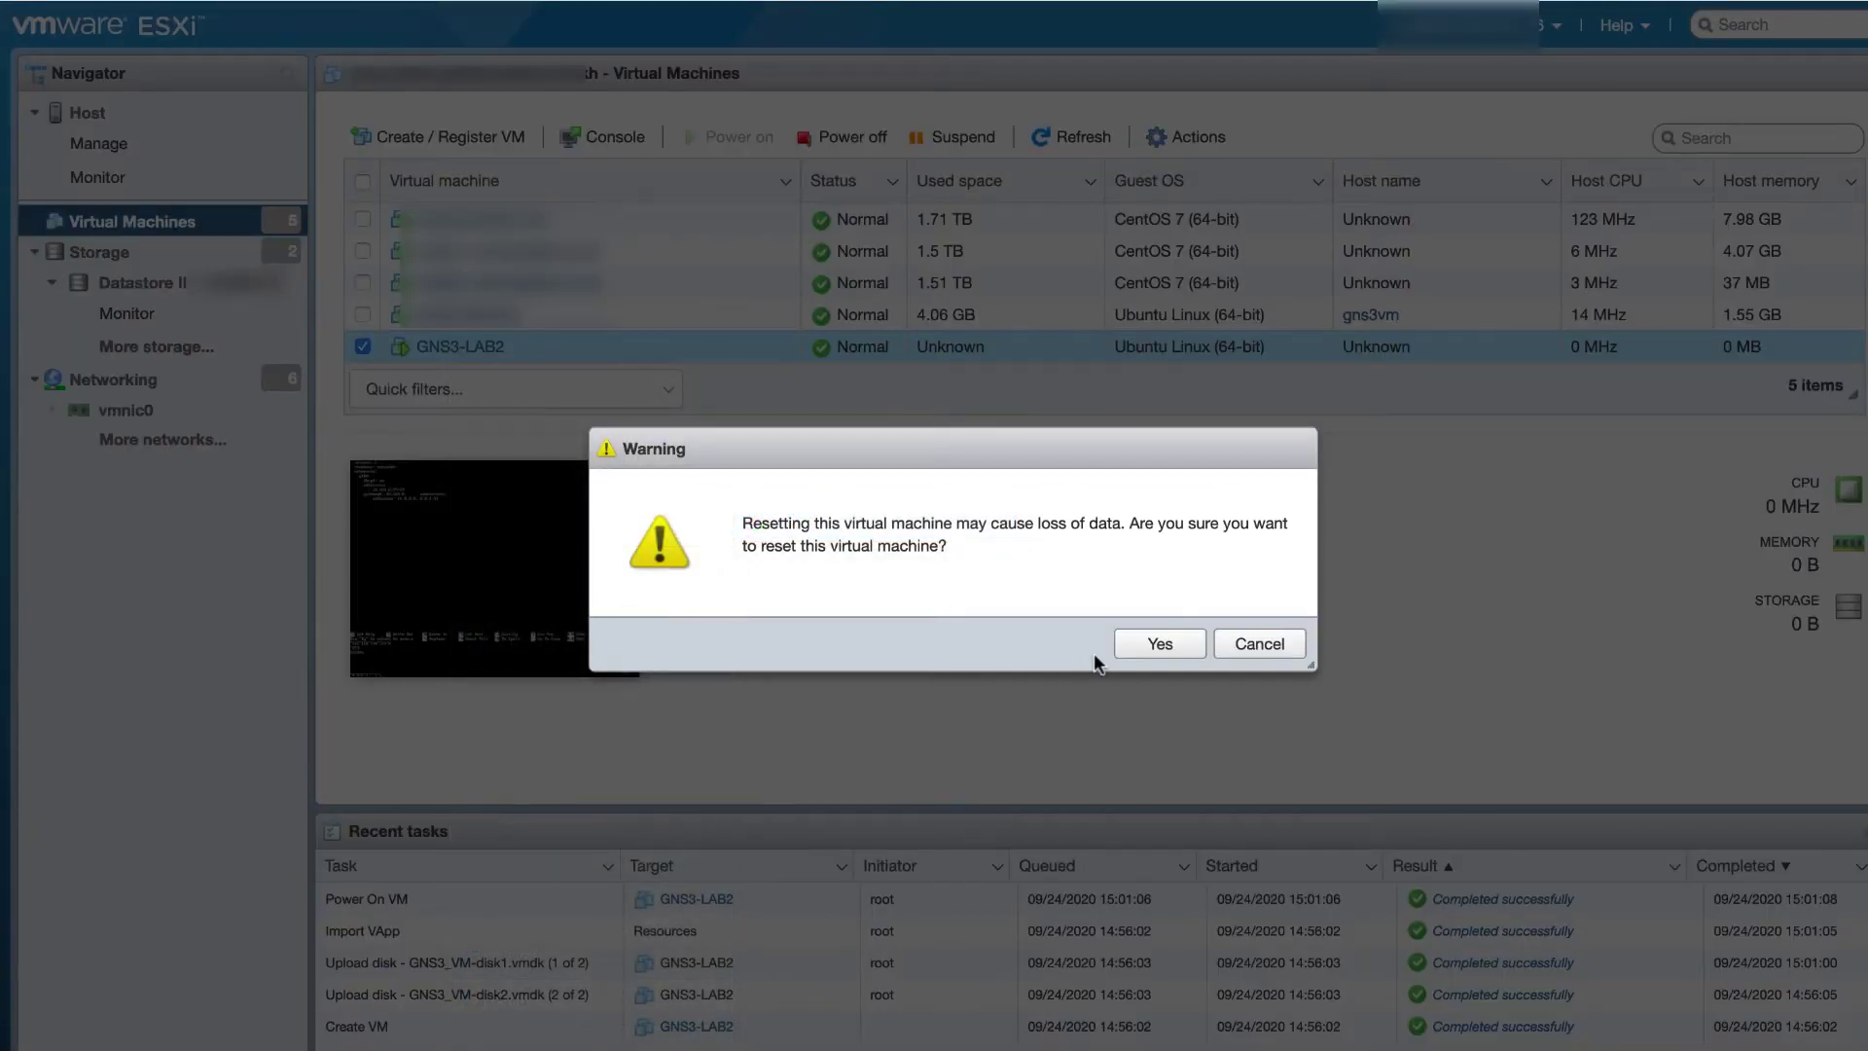
left_click(1134, 650)
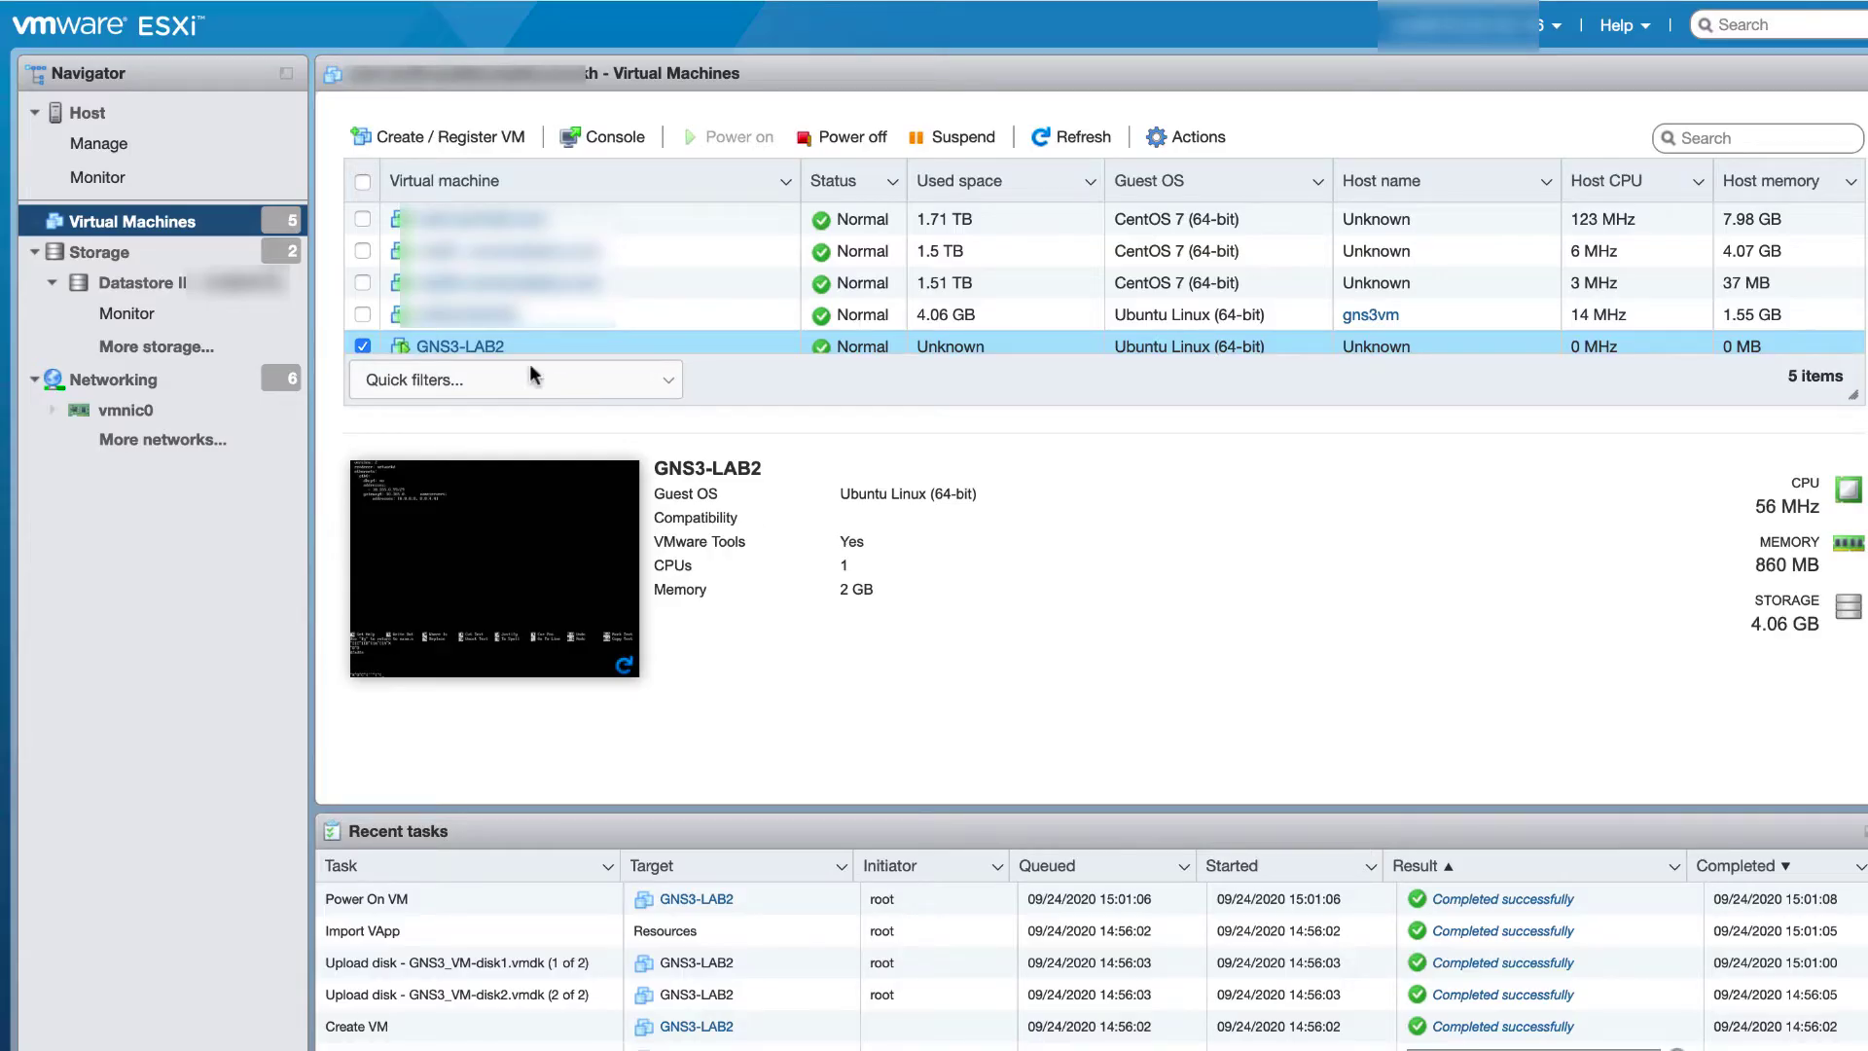
- Open a browser console for GNS3-LAB2 and move its window higher up
right_click(453, 349)
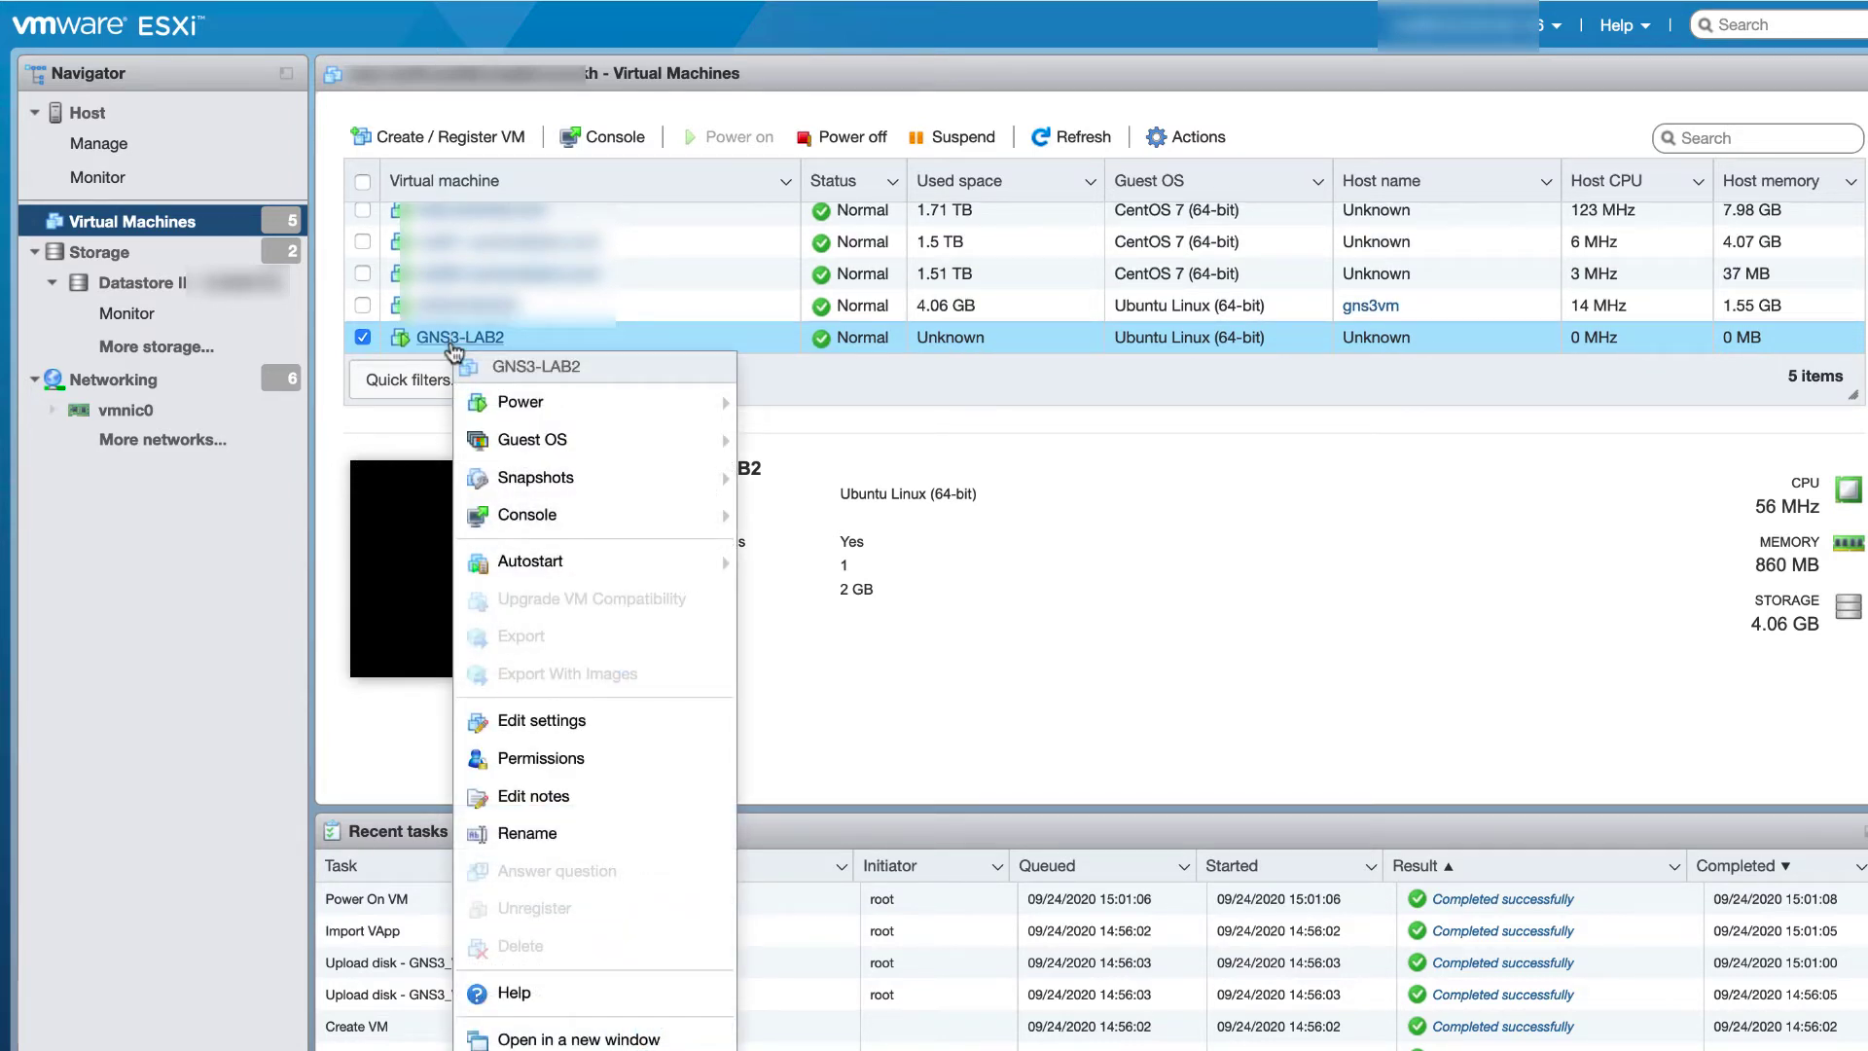
left_click(924, 663)
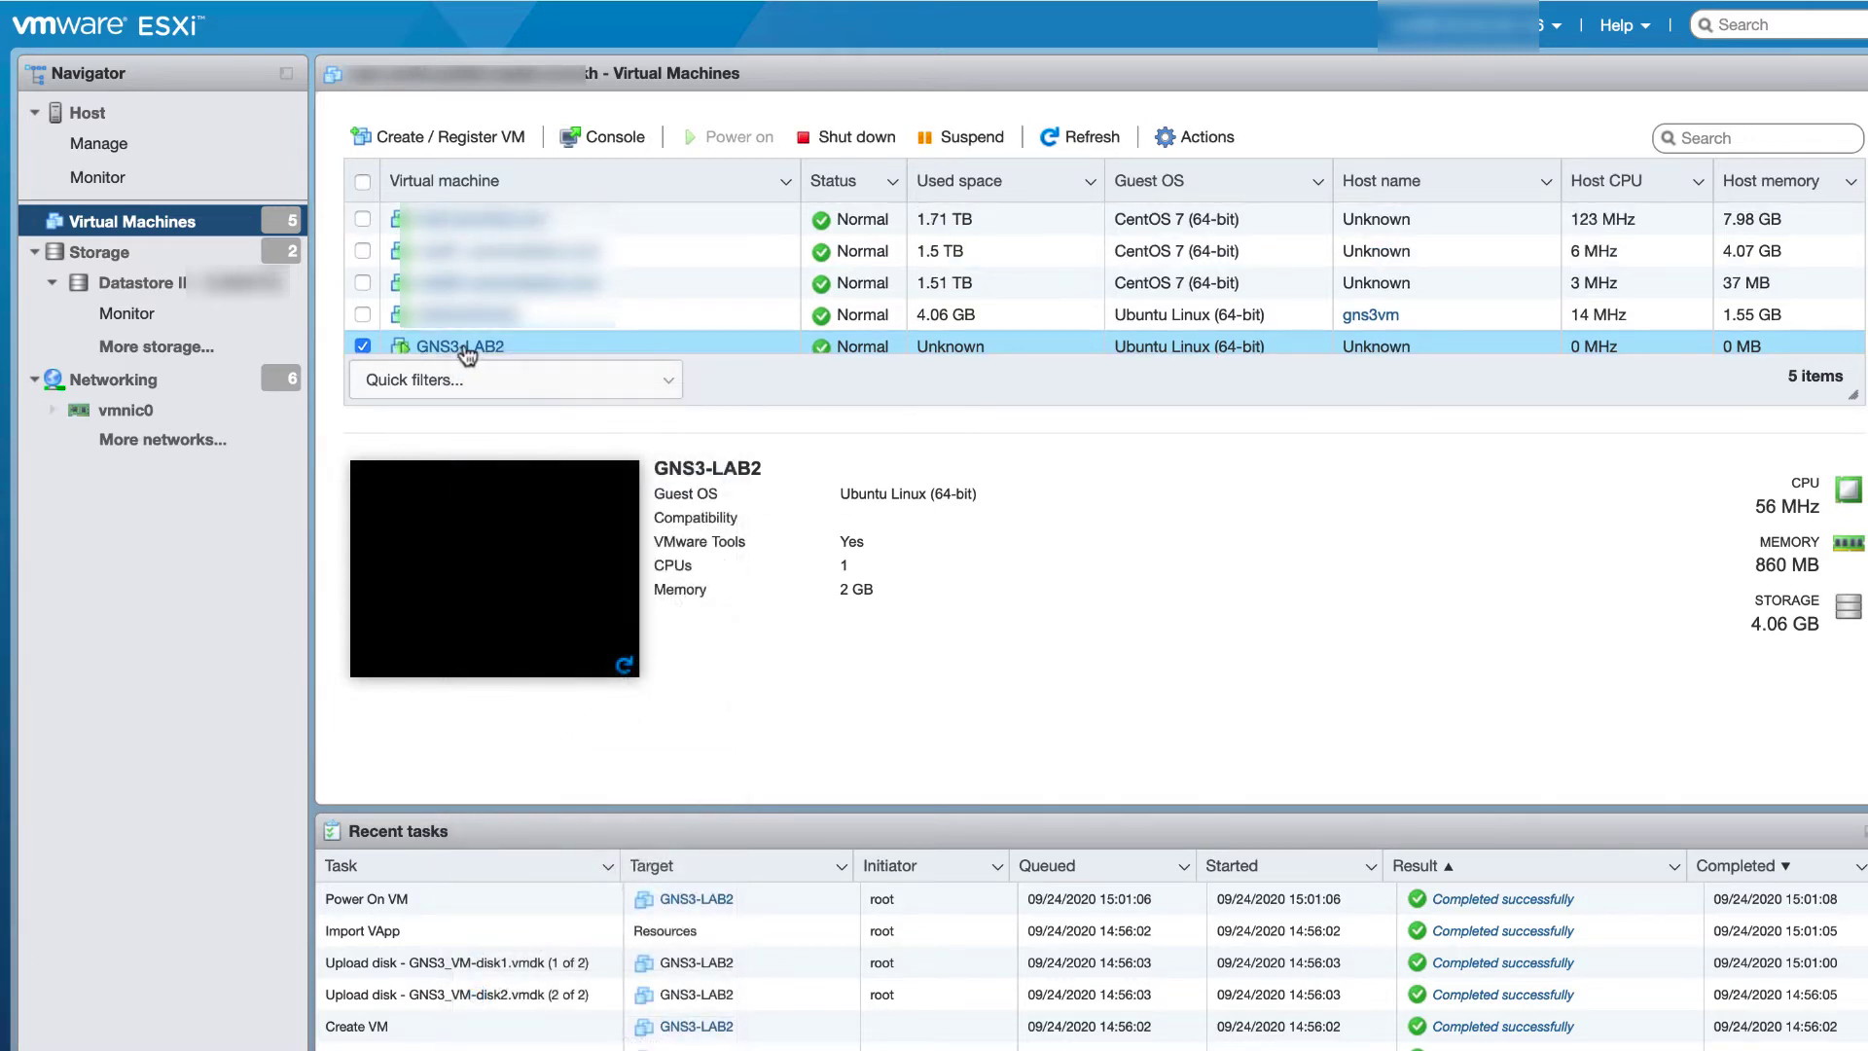
right_click(467, 354)
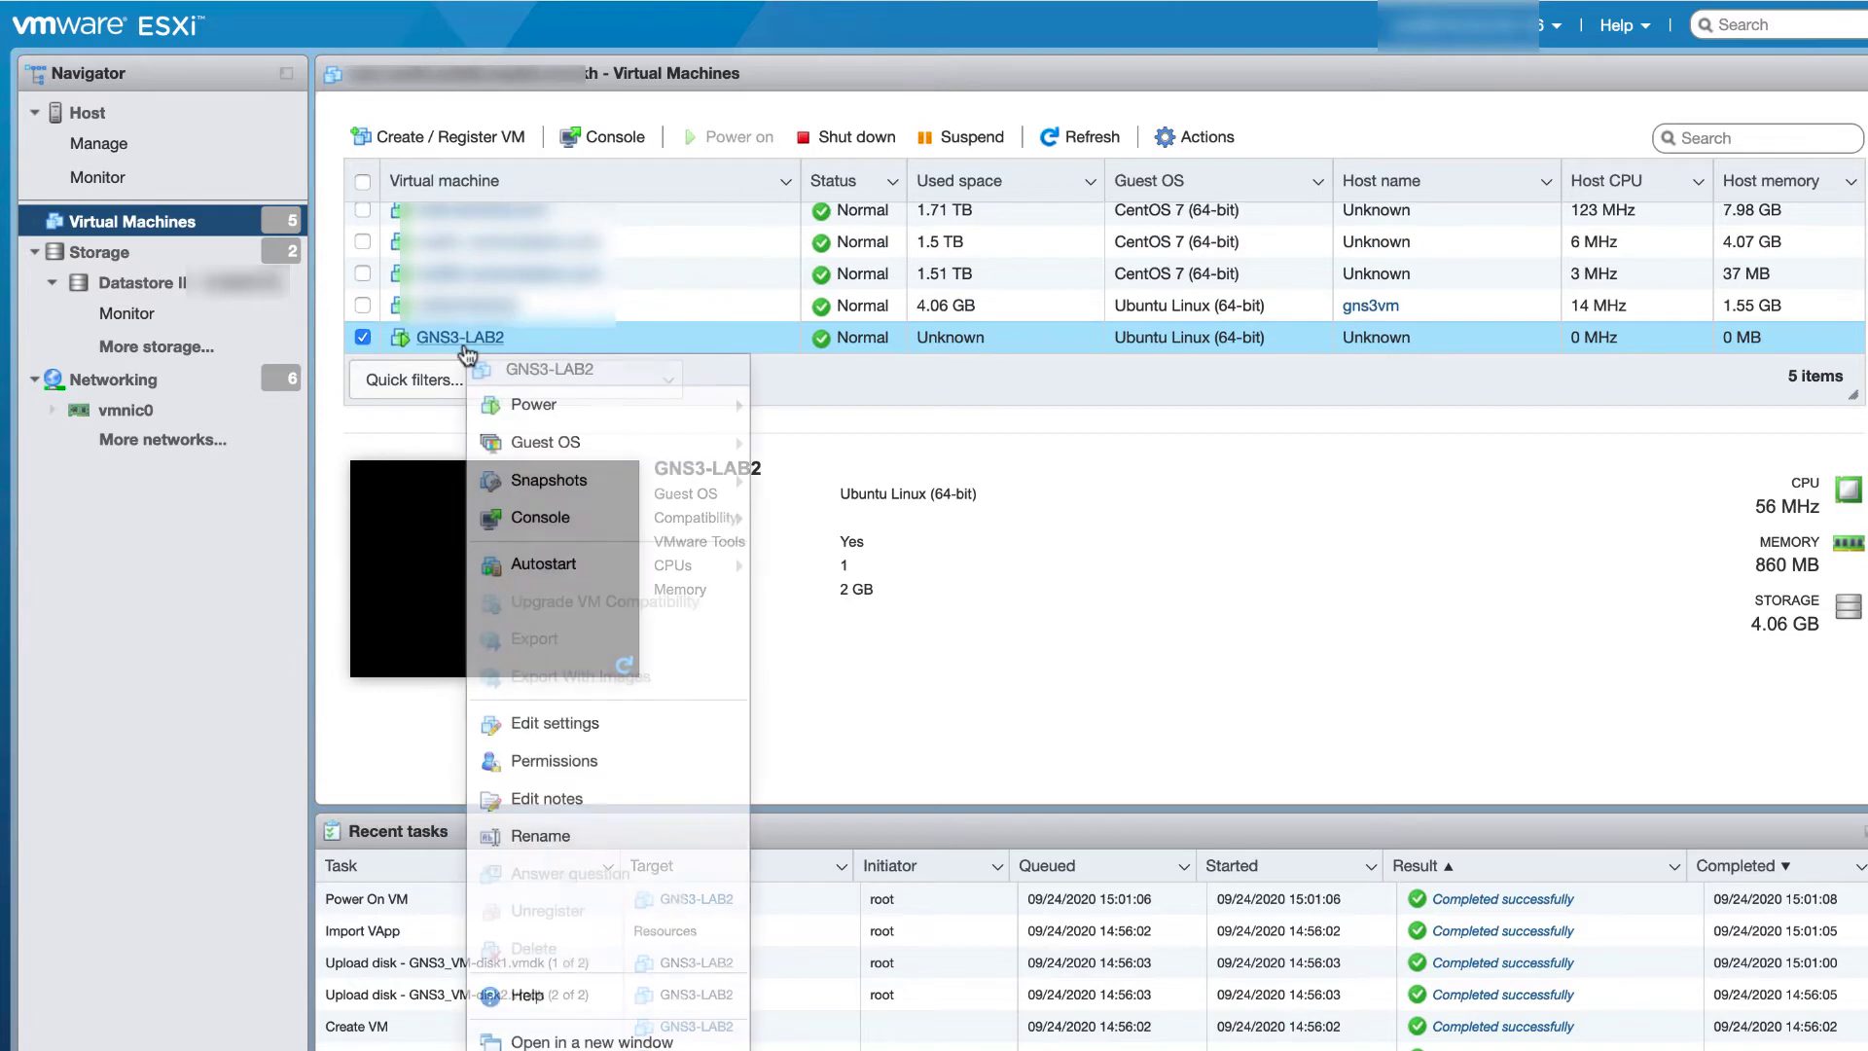
mouse_move(551, 421)
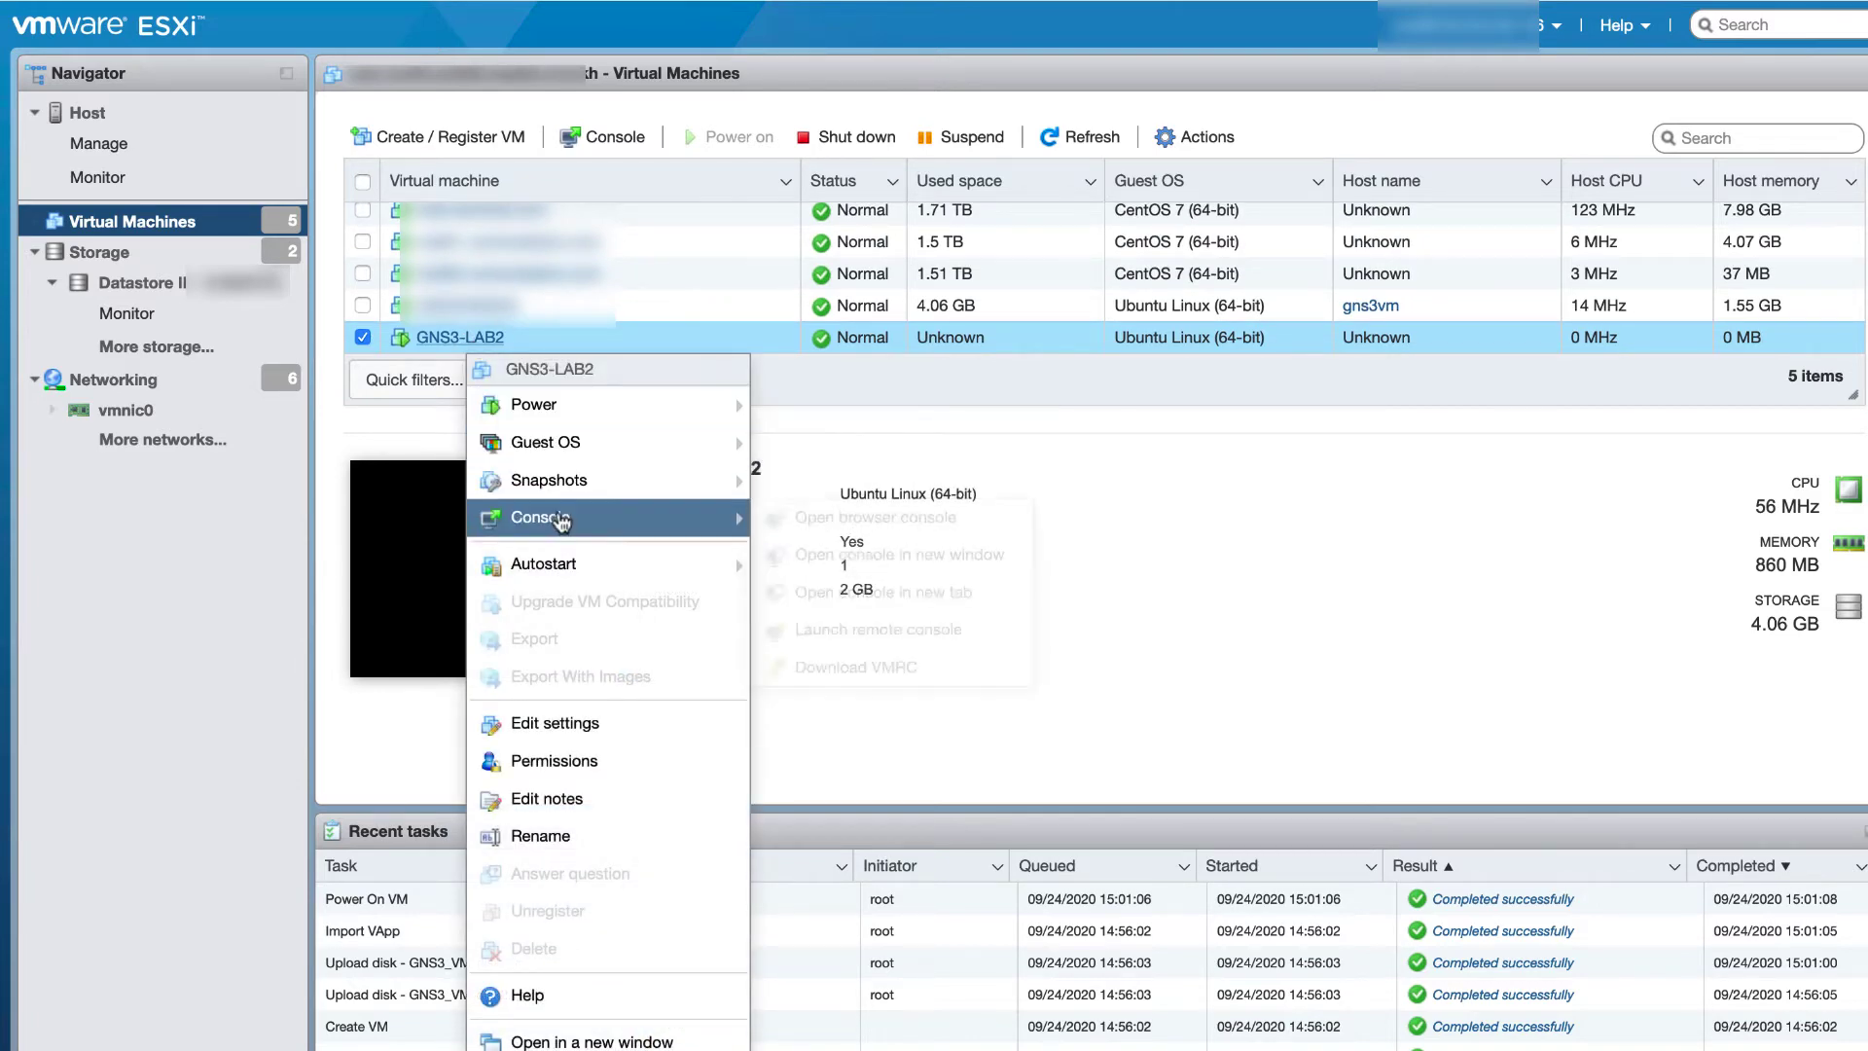
mouse_move(744, 519)
left_click(880, 518)
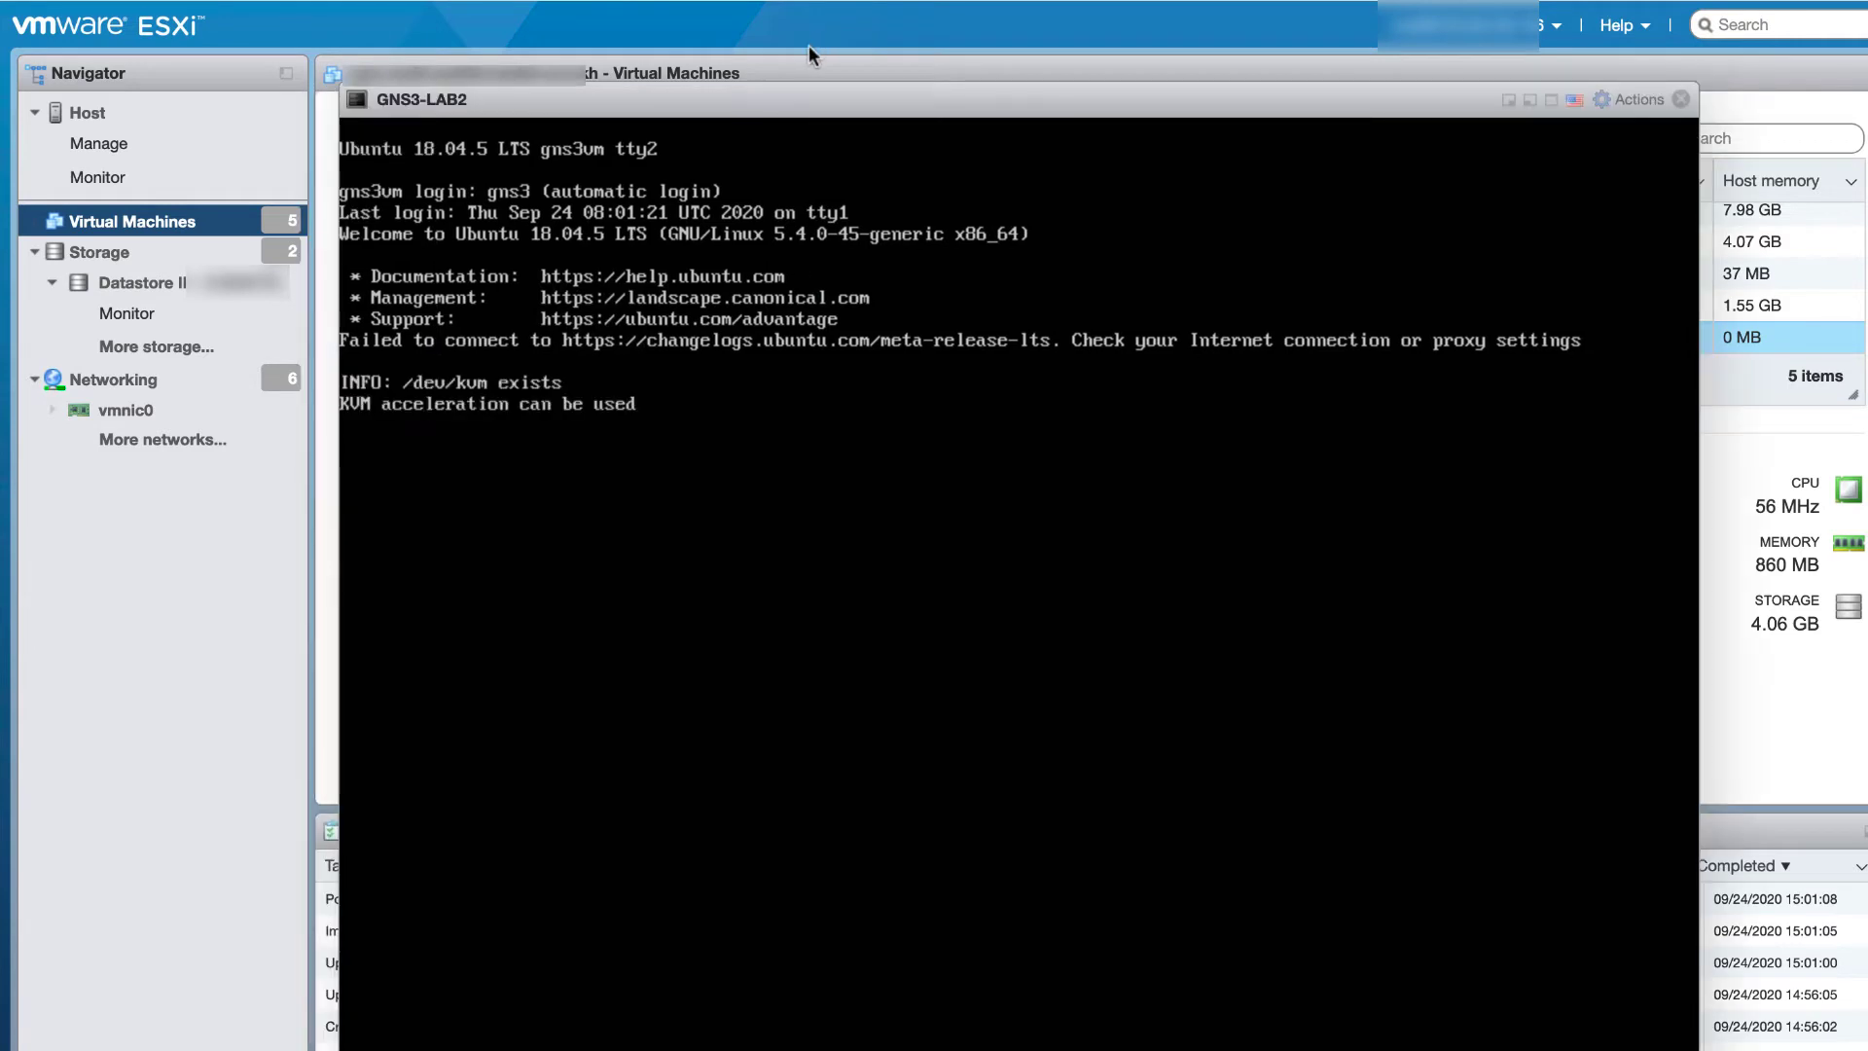
left_click_drag(785, 101, 745, 8)
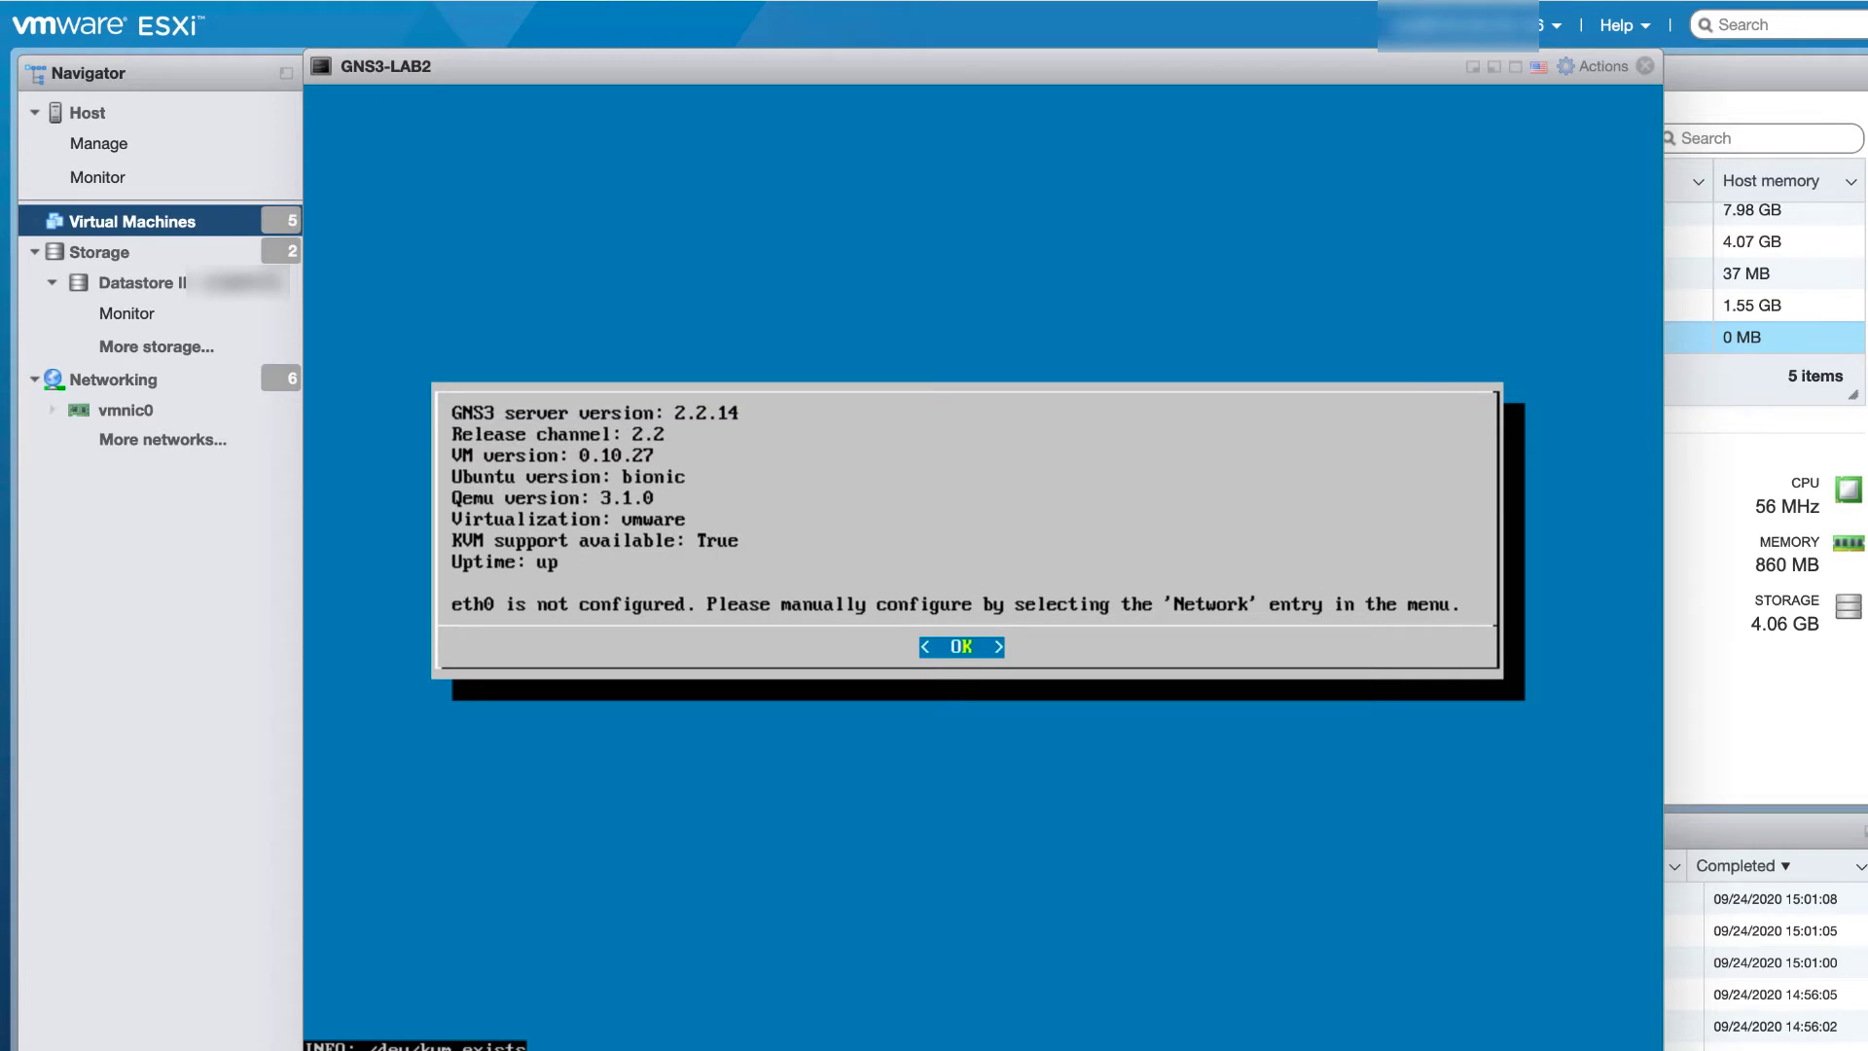
- Try to open the GNS3 VM's network settings, dismissing the VM information and accepting the reboot at the end of the process
key("Return")
key("Down")
key("Down")
key("Down")
key("Down")
key("Down")
key("Down")
key("Down")
key("Down")
key("Down")
key("Down")
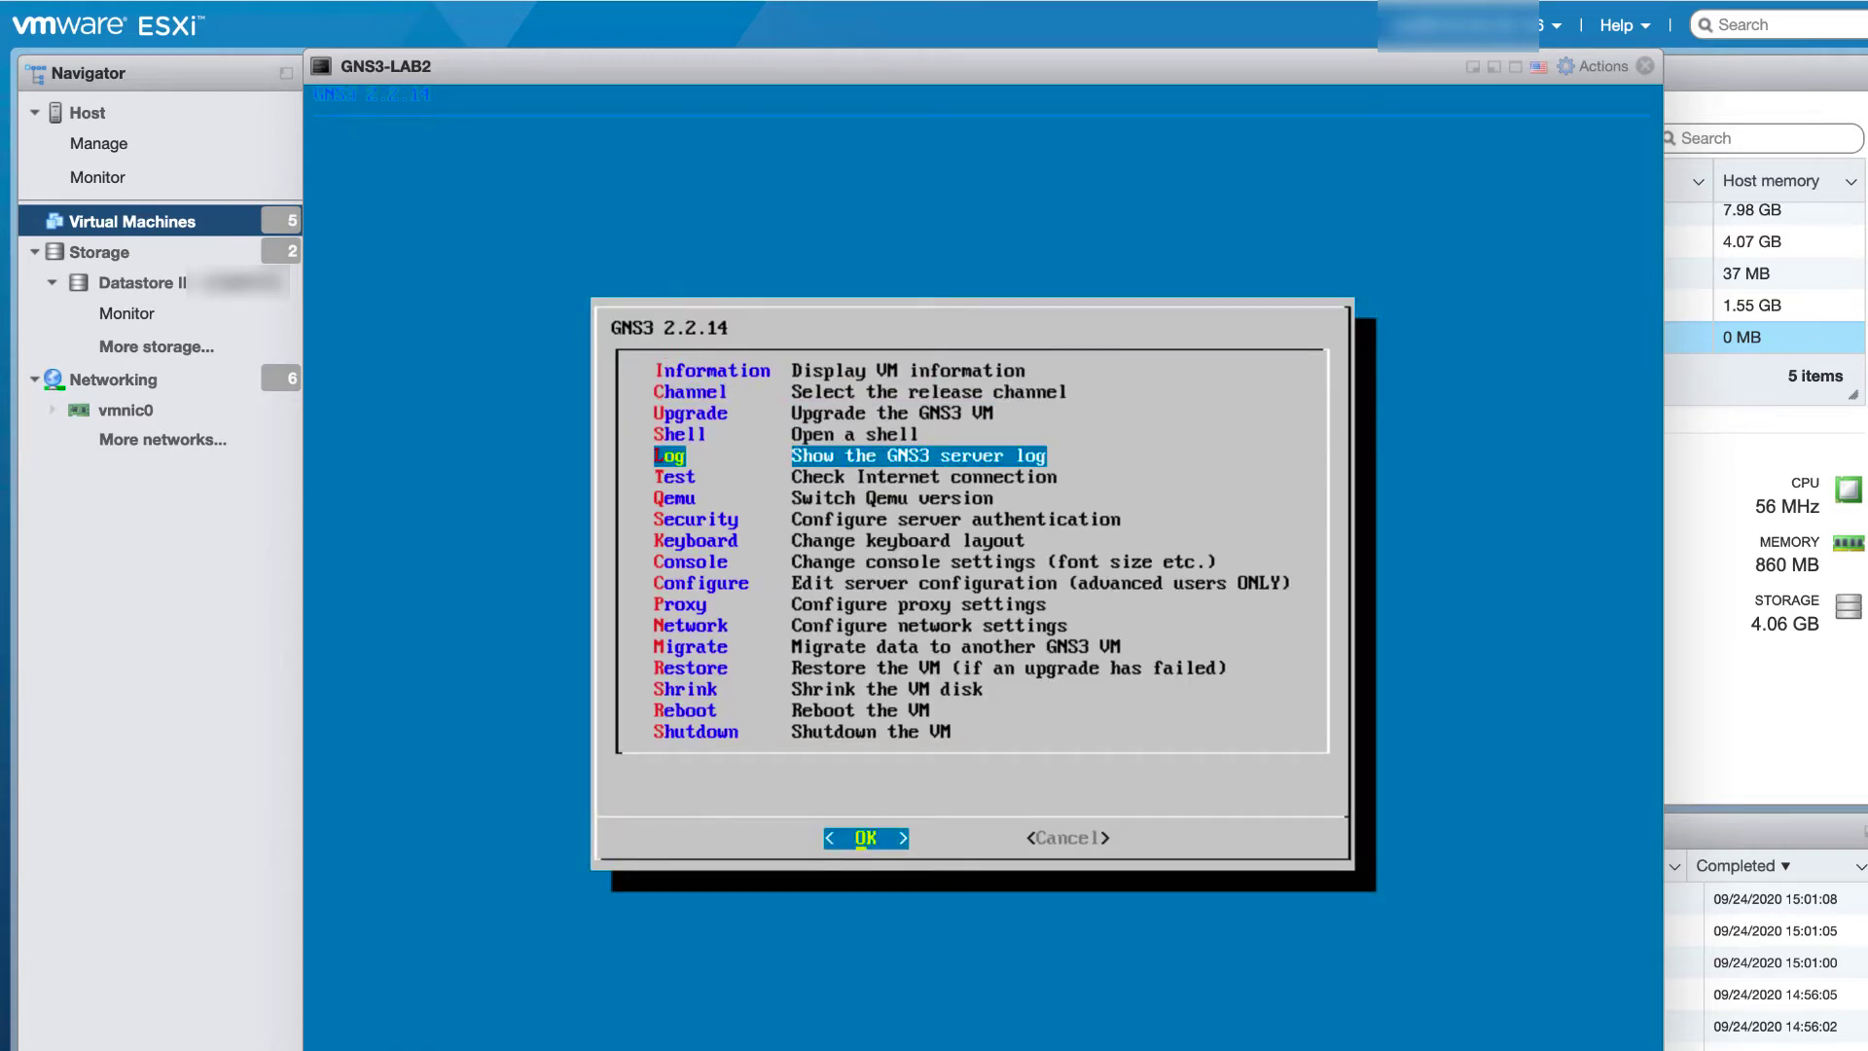
key("Down")
key("Down")
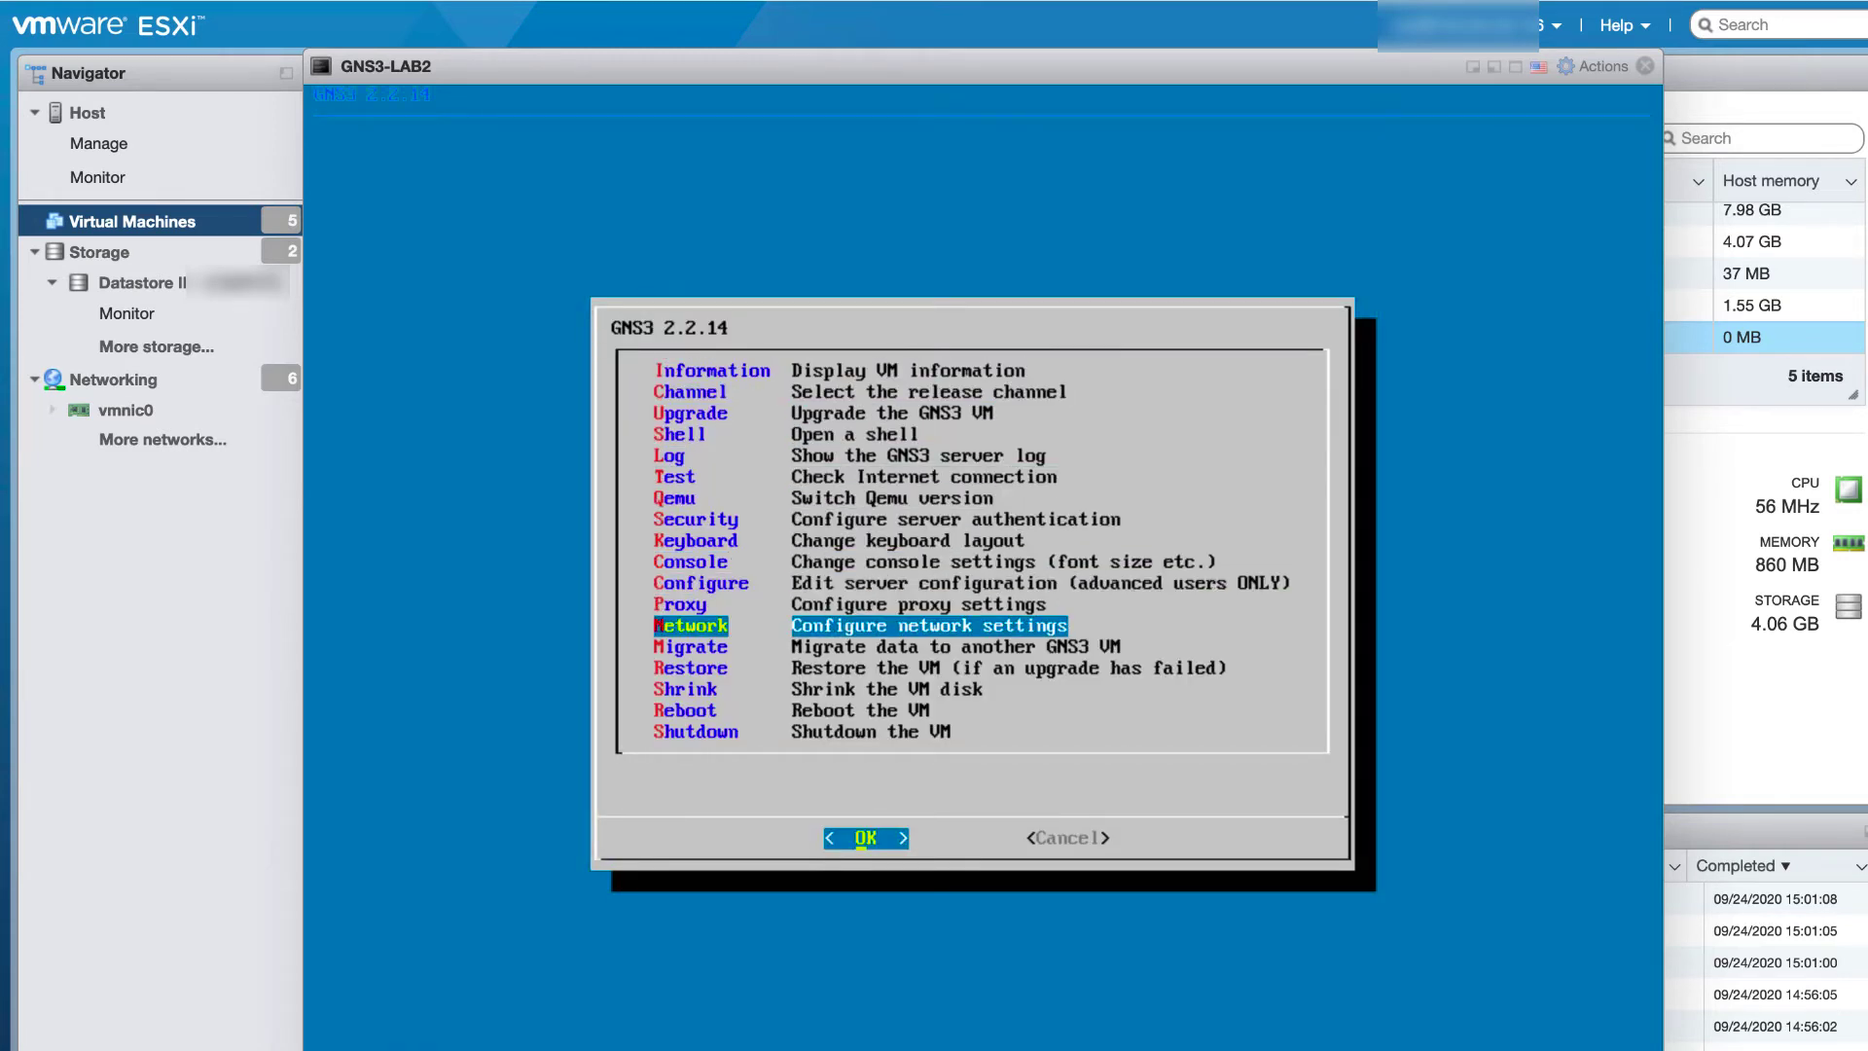
key("Return")
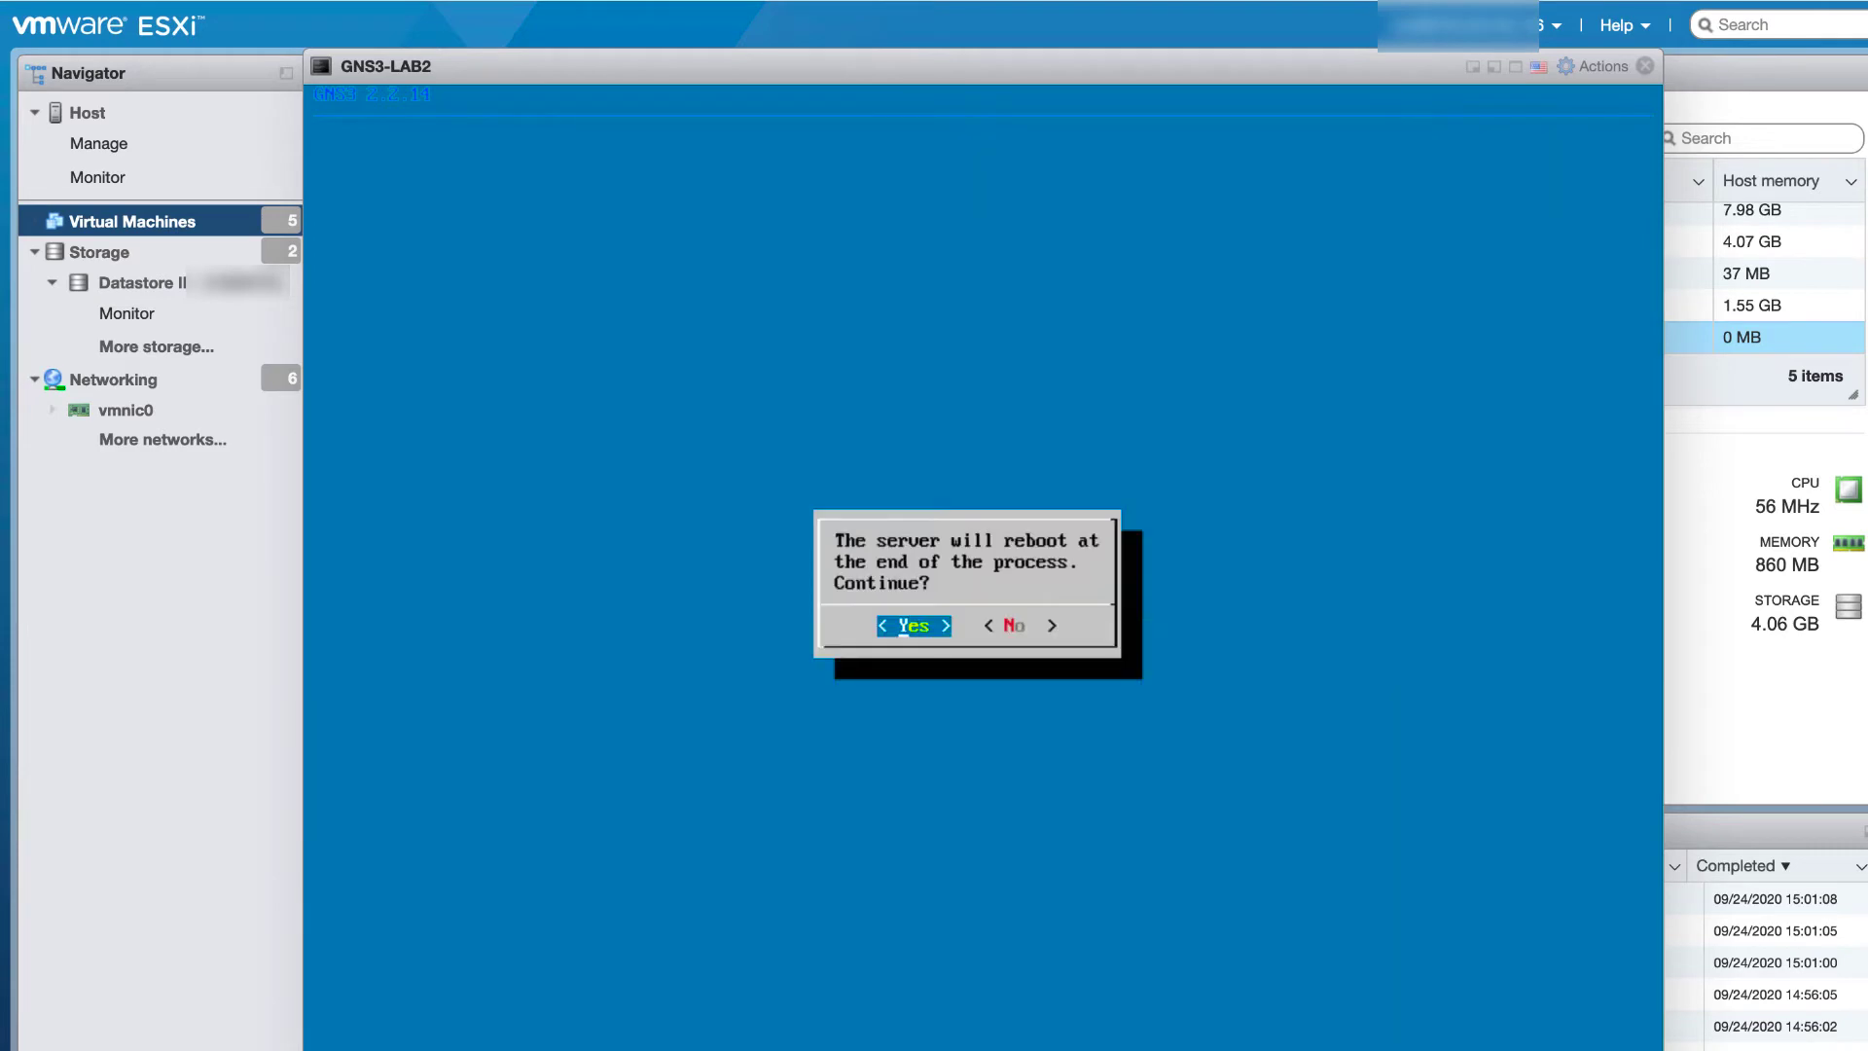
key("Return")
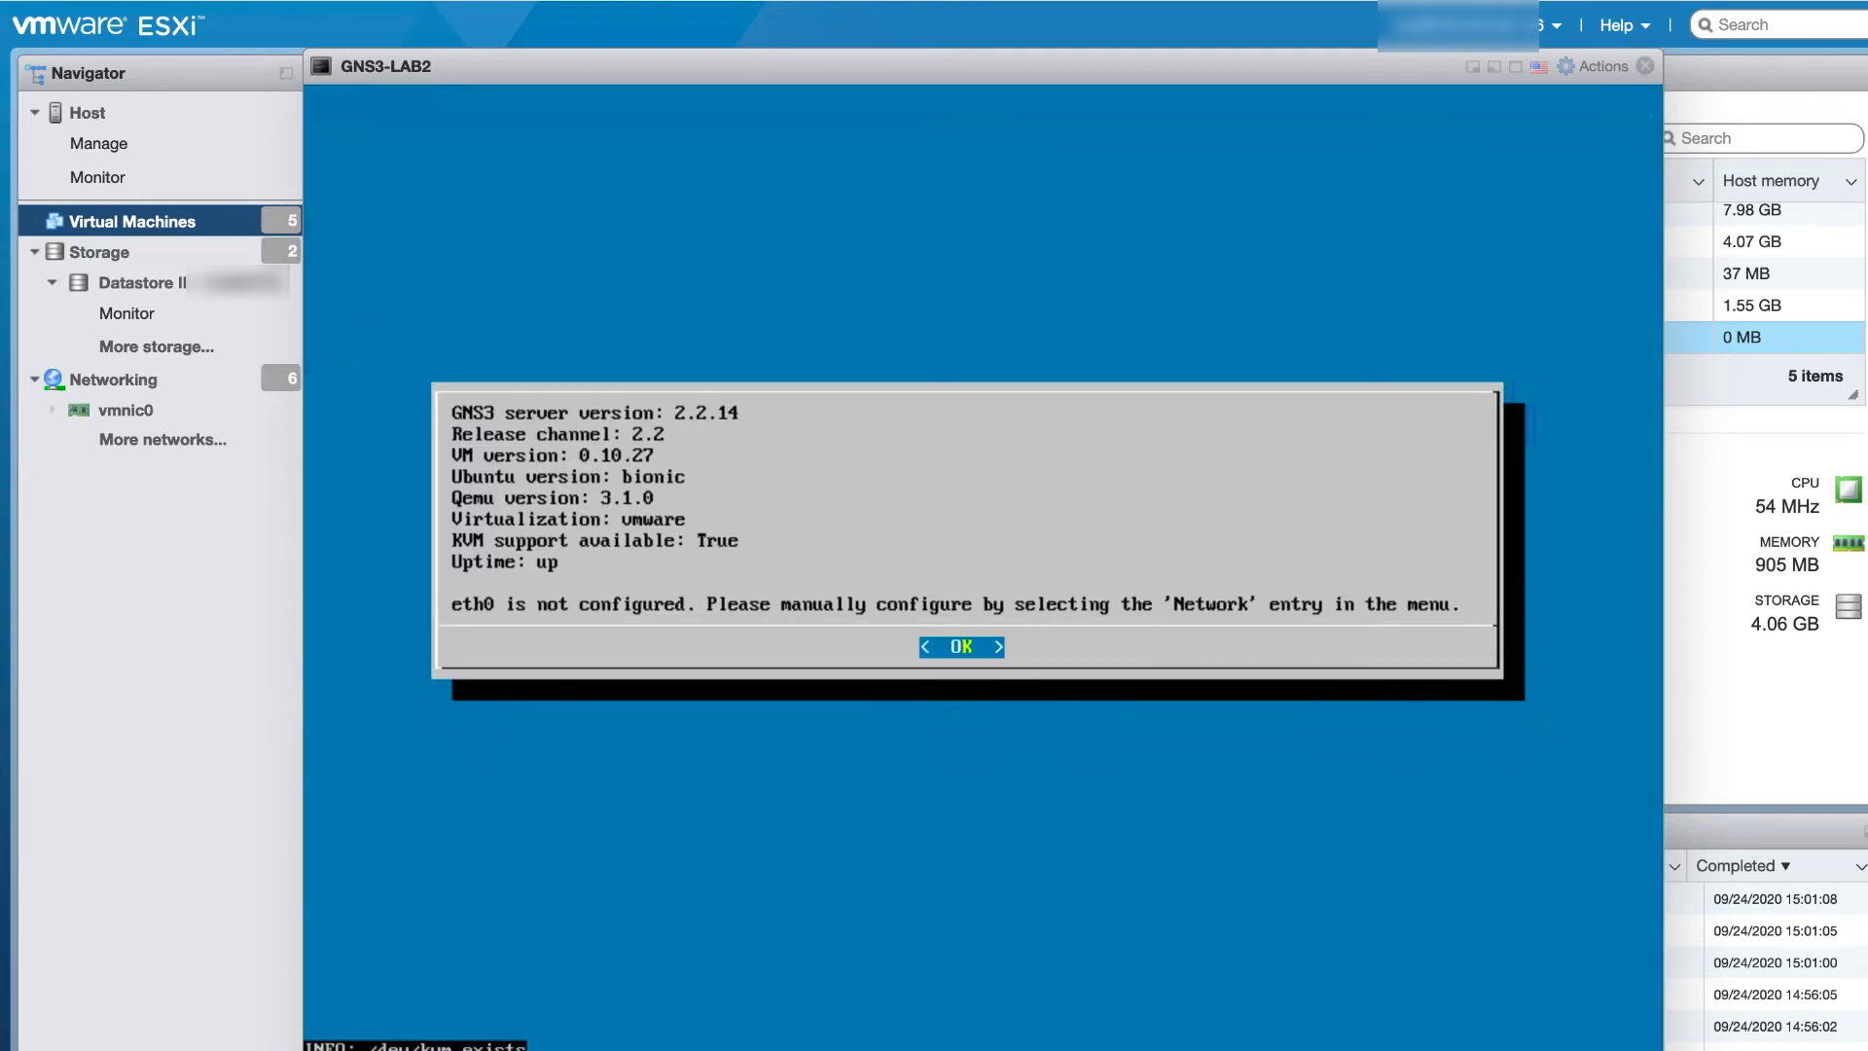
- Open the GNS3 VM's network settings again, accept the reboot, and continue into the netplan file despite the existing edit lock
key("Return")
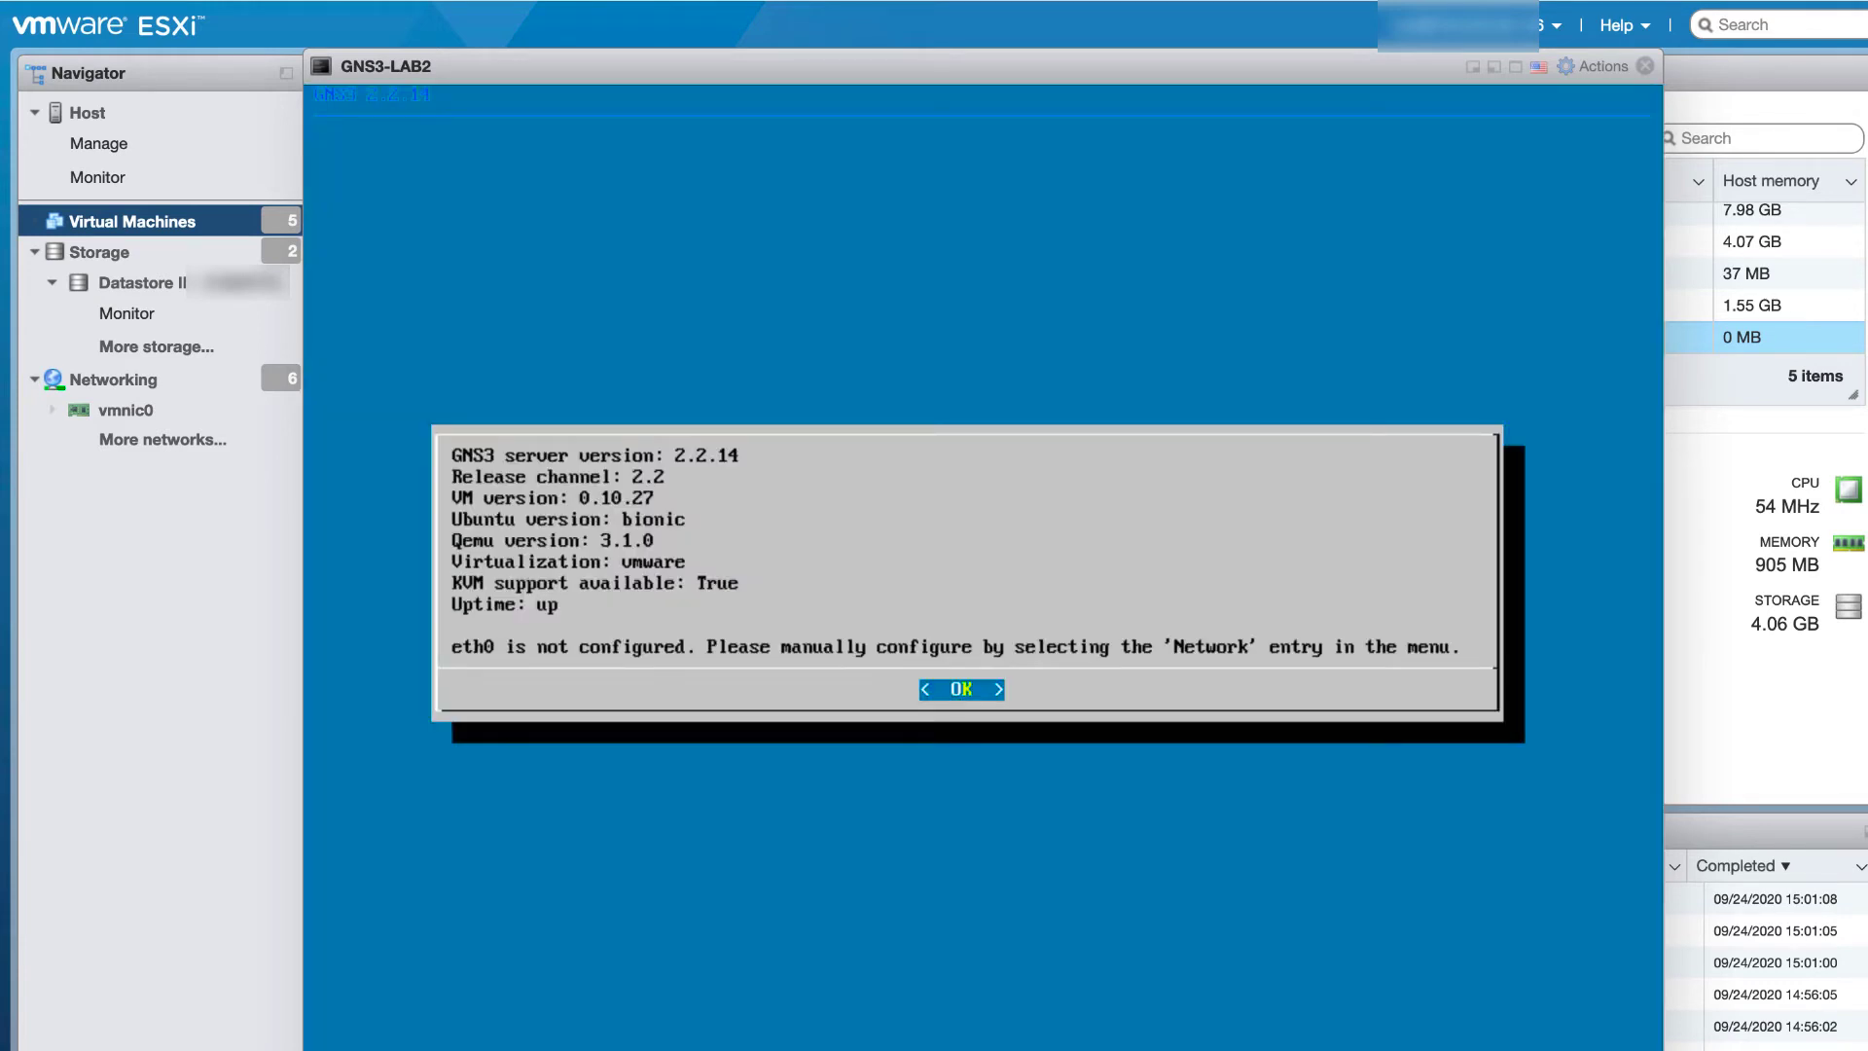
key("Return")
key("Down")
key("Down")
key("Down")
key("Down")
key("Down")
key("Down")
key("Down")
key("Down")
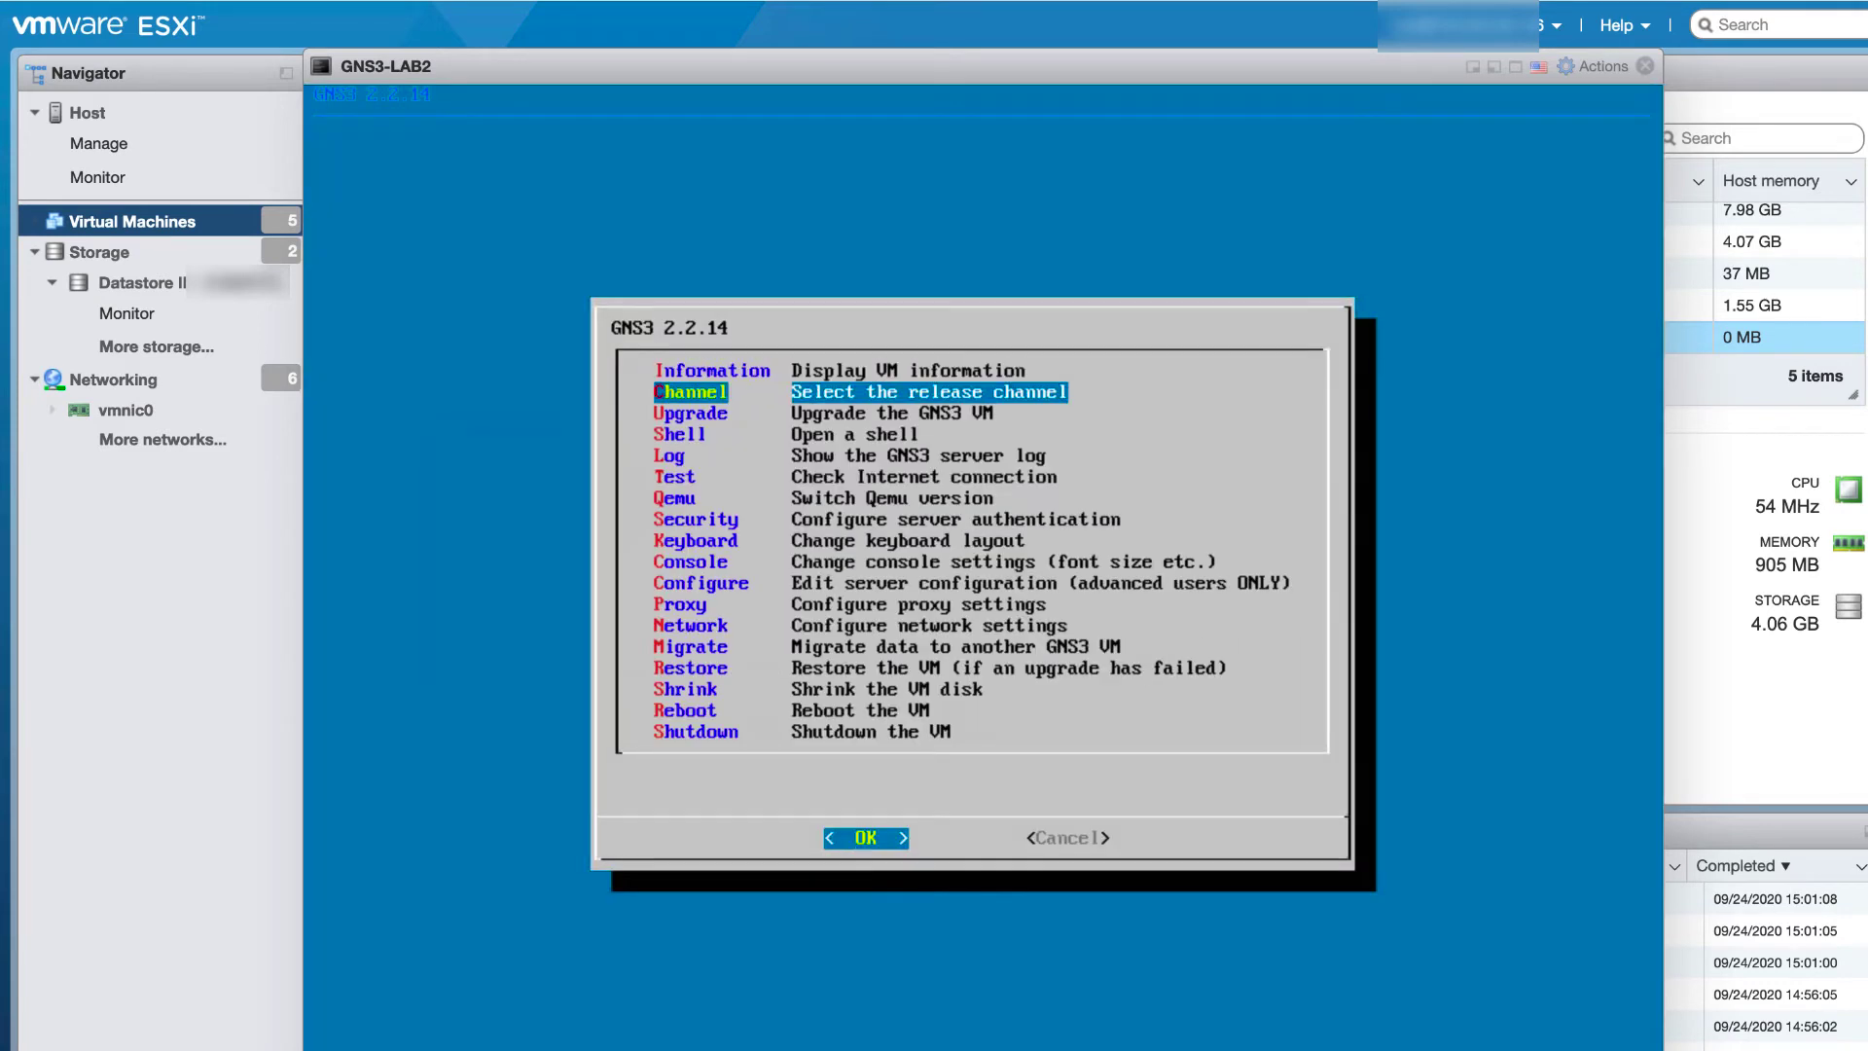
key("Down")
key("Down")
key("Down")
key("Down")
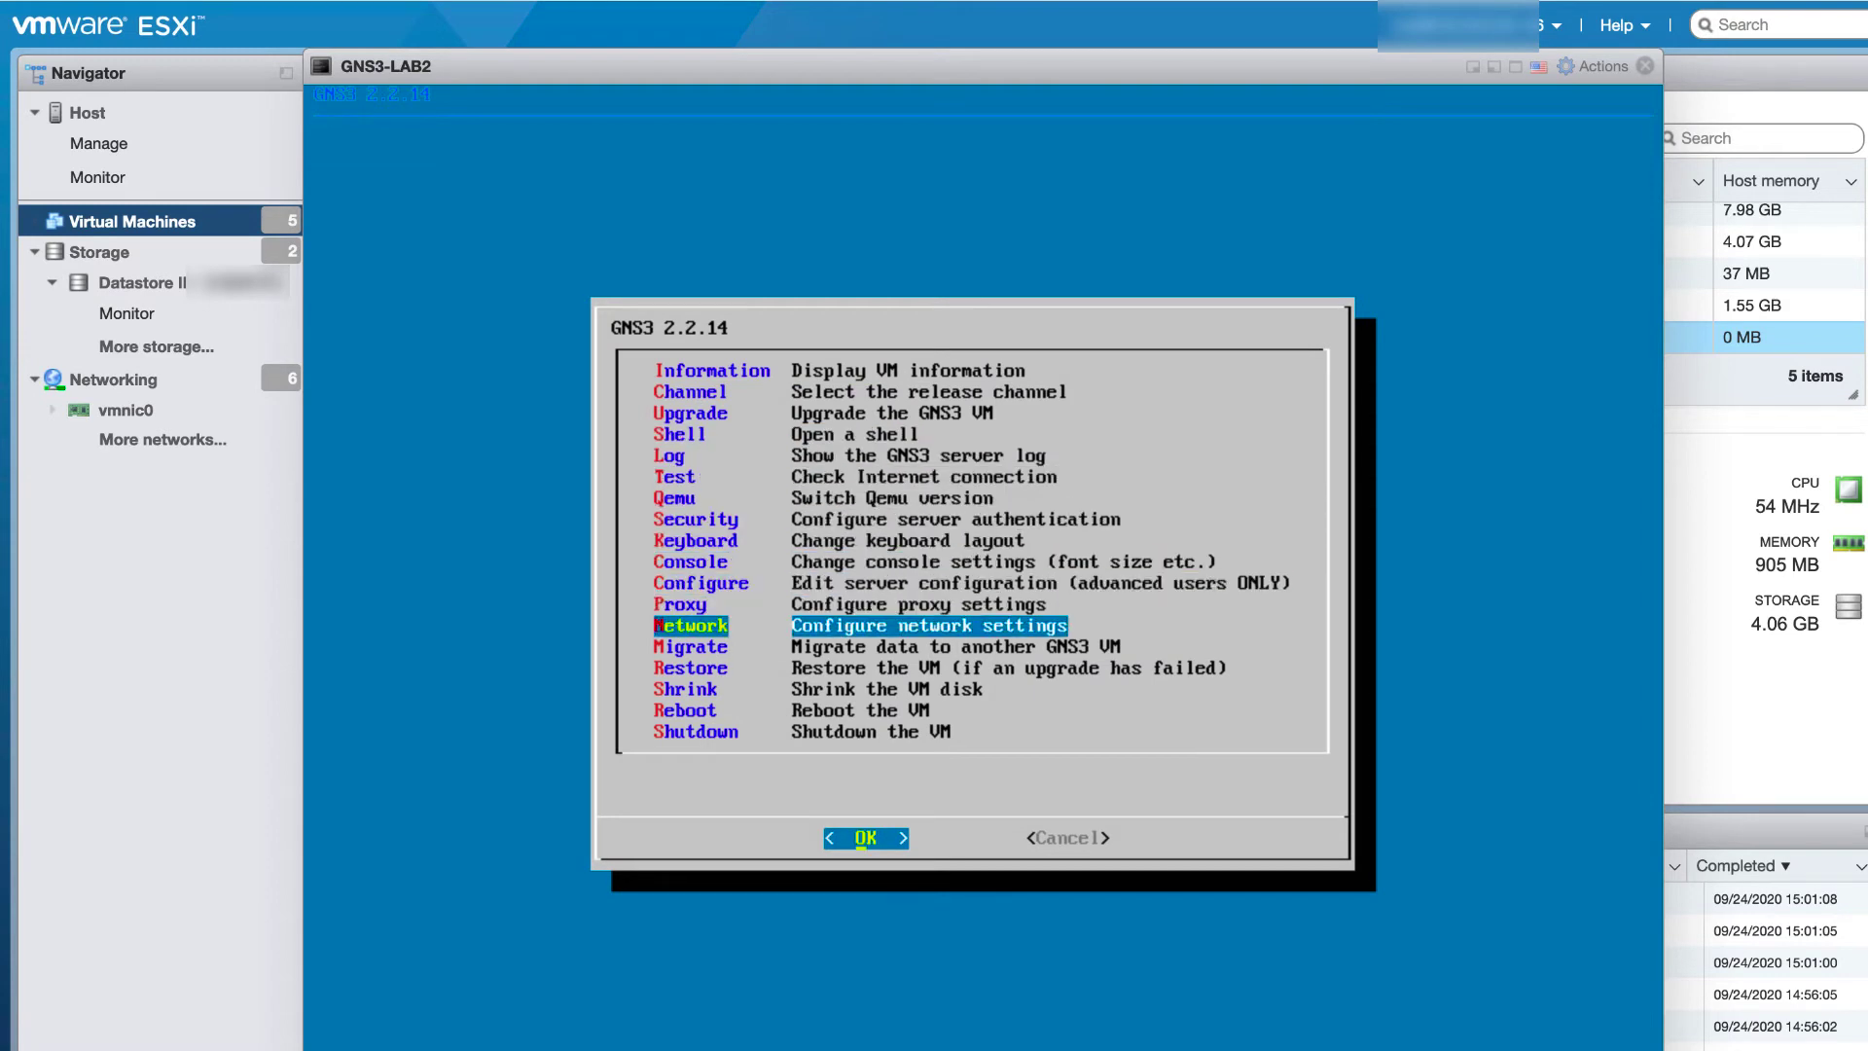
key("Return")
key("Return")
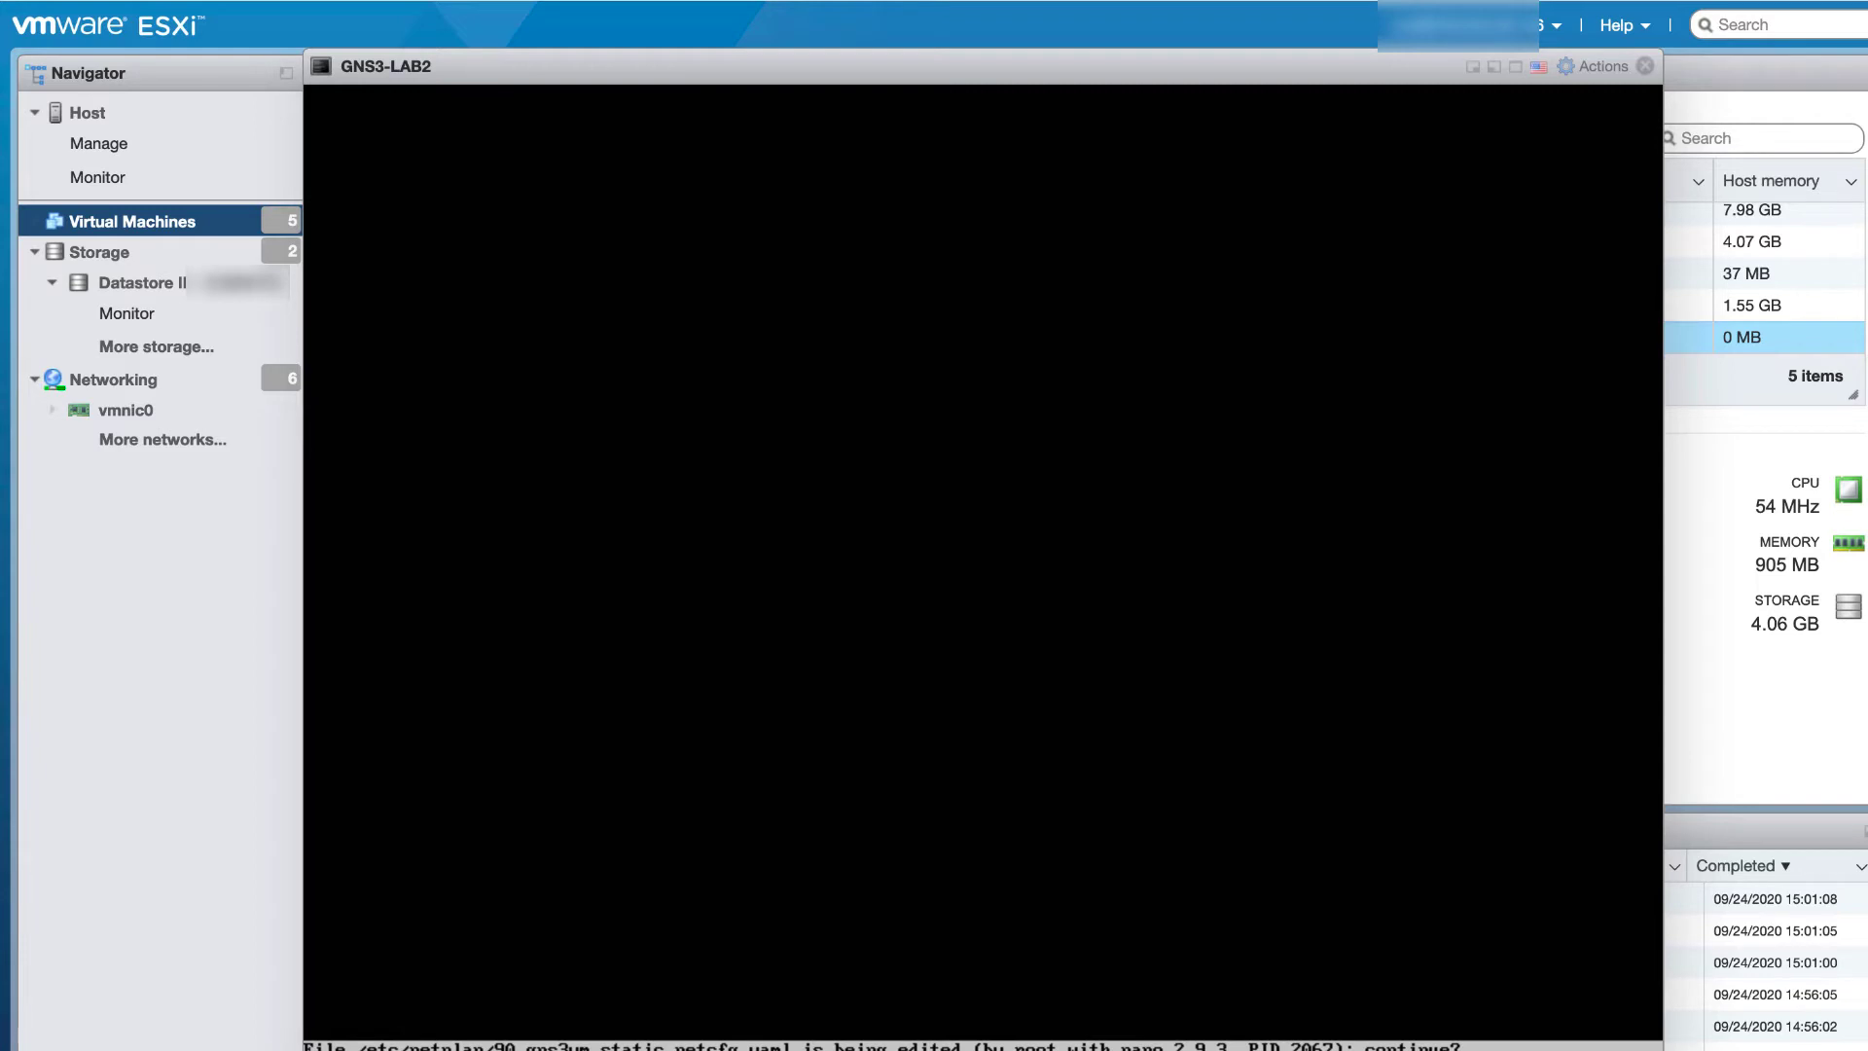
key("y")
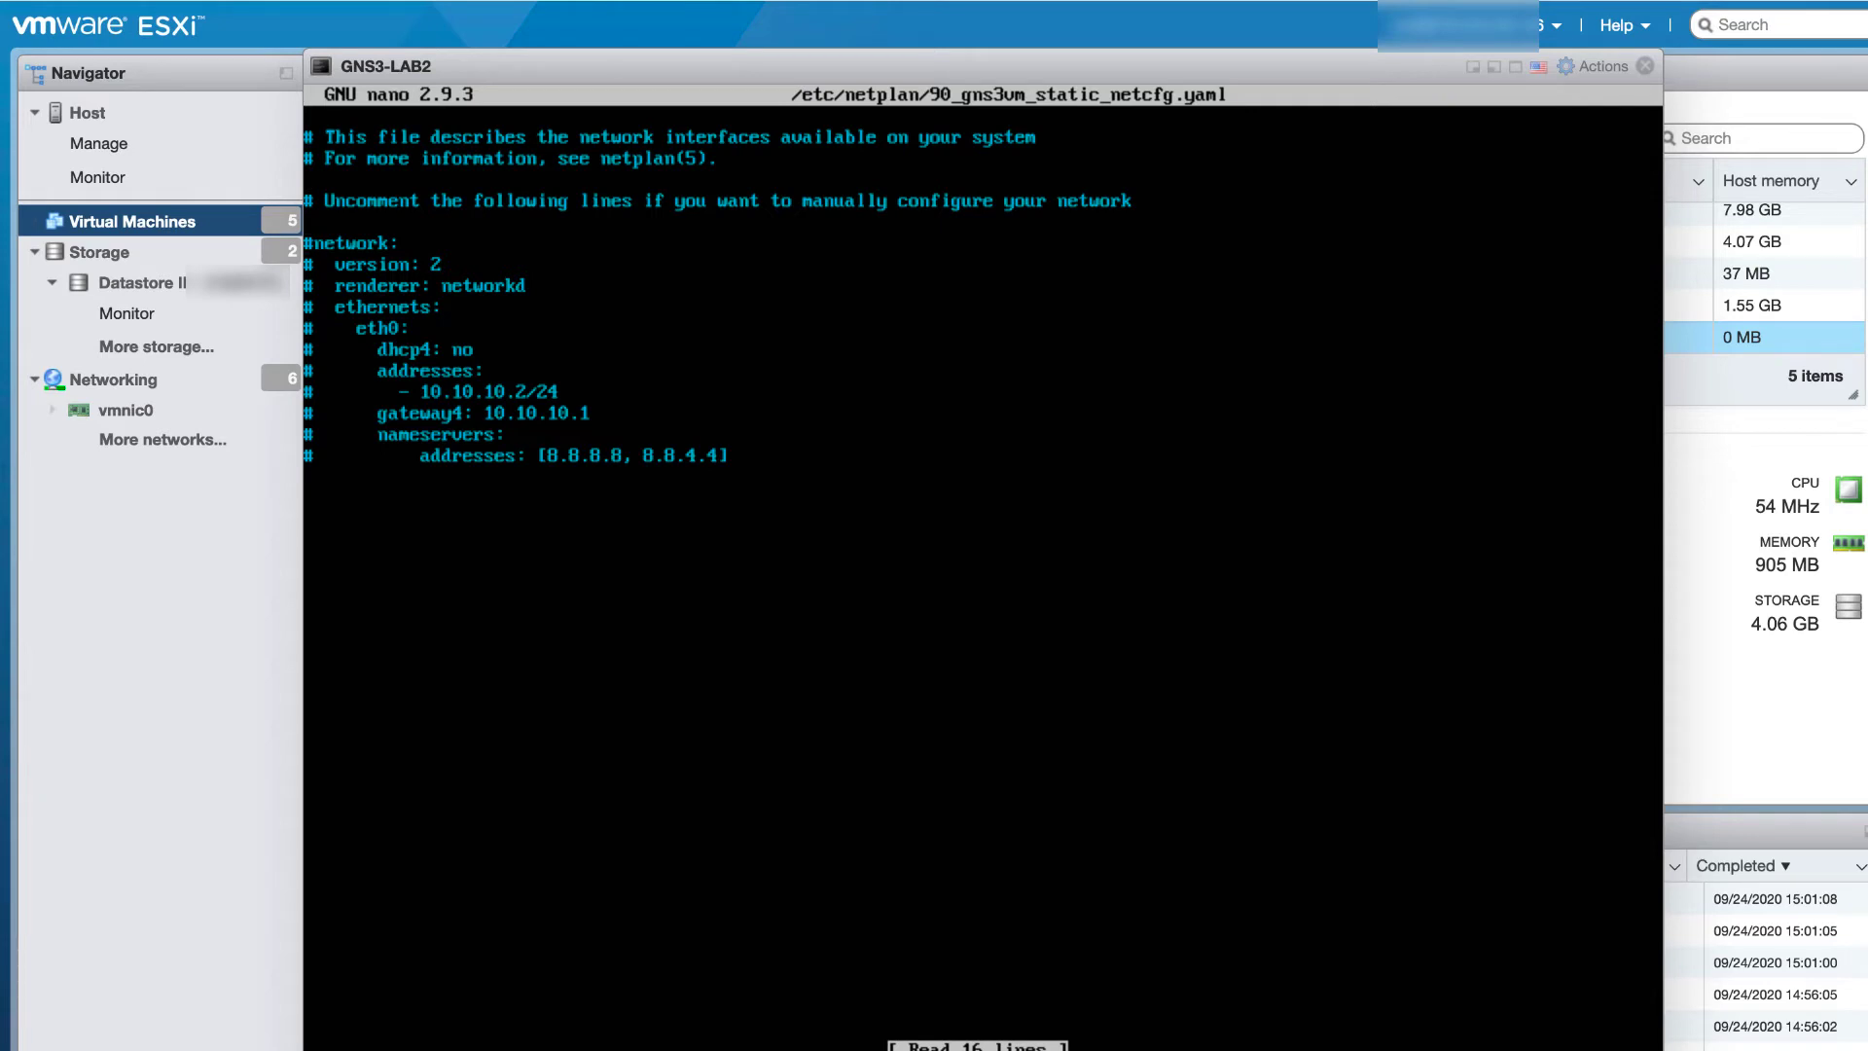
- Uncomment all lines of the network block in 90_gns3vm_static_netcfg.yaml, from network down to the nameserver addresses
key("BackSpace")
key("Down")
key("Delete")
key("Delete")
key("Down")
key("Delete")
key("Down")
key("Delete")
key("Down")
key("Delete")
key("Down")
key("Delete")
key("Delete")
key("Delete")
key("Down")
key("Delete")
key("Delete")
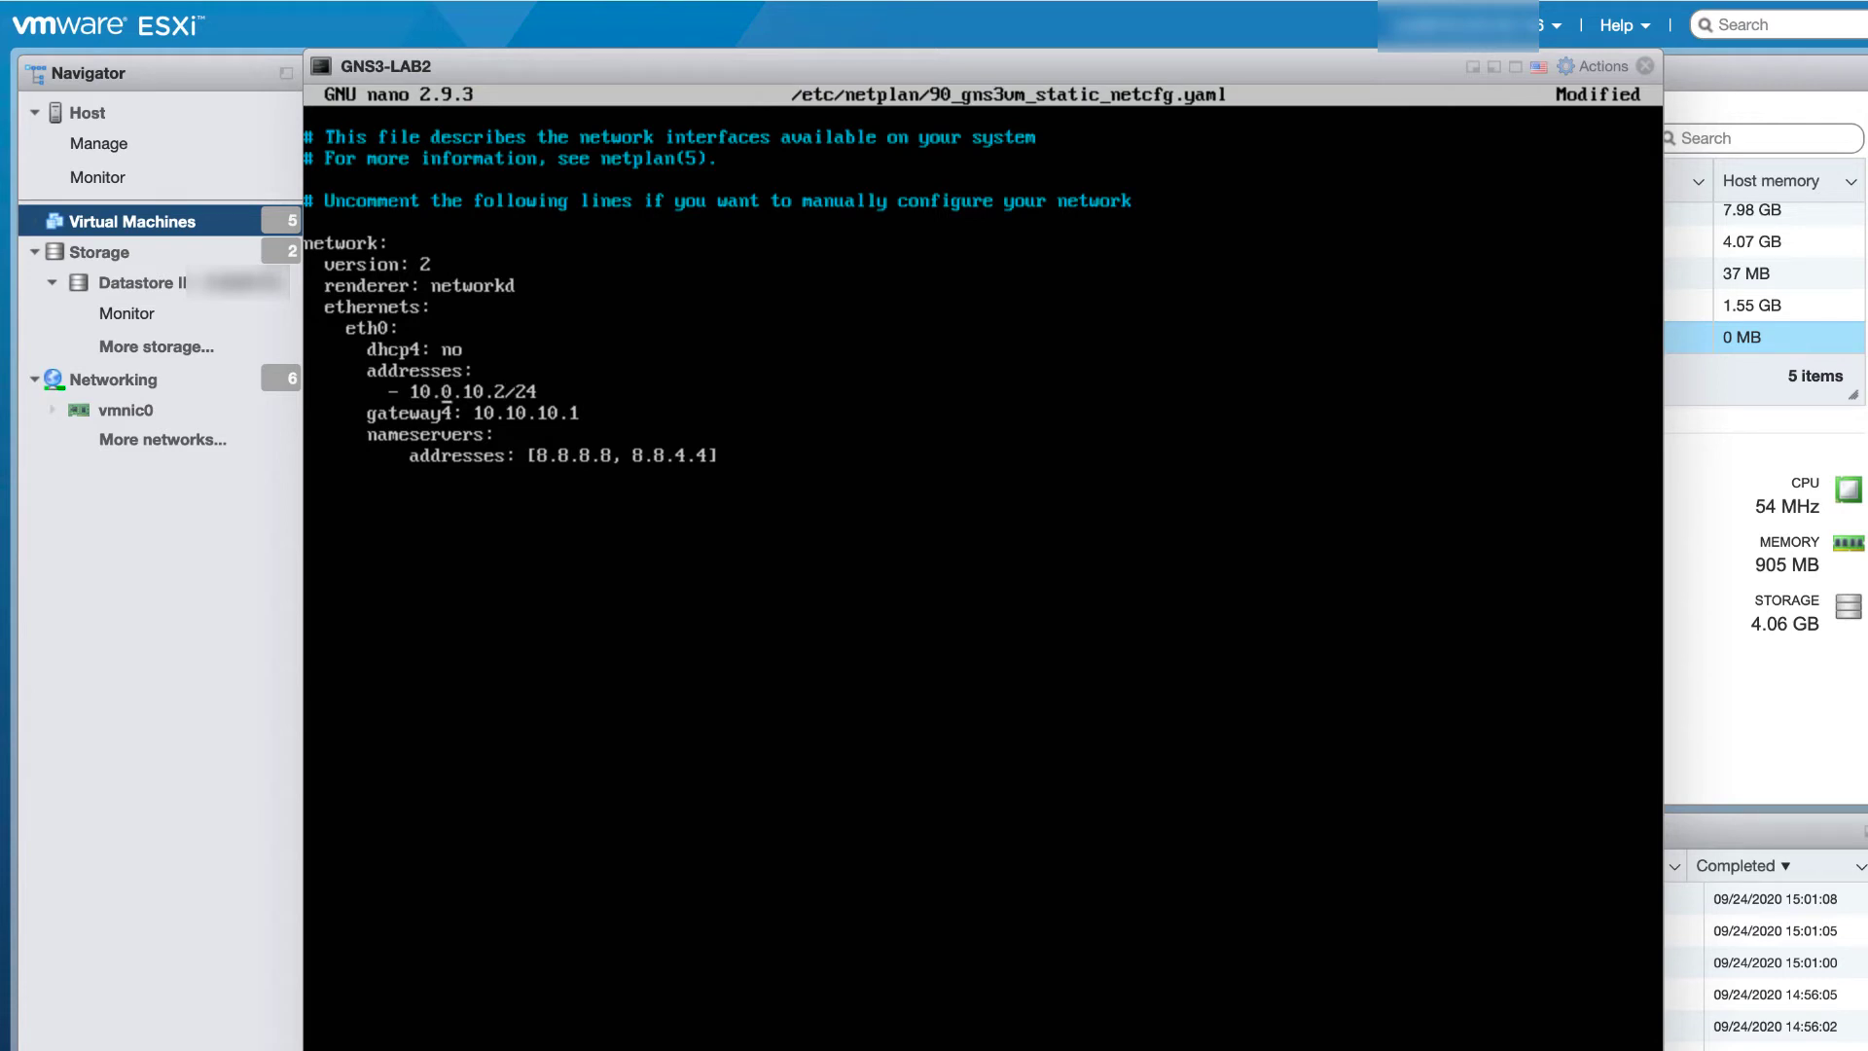
- Set the static address of eth0 to 10.165.0.99/29
key("Delete")
type("65")
key("BackSpace")
key("Right")
key("Right")
key("Delete")
type("99")
key("Right")
key("Right")
key("Delete")
type("9")
- Set the gateway4 value of eth0 to 10.165.0.97, keeping the default nameserver addresses
key("Down")
key("Left")
key("Left")
key("Left")
key("Left")
key("Left")
key("Delete")
type("65")
key("Delete")
key("Right")
key("Right")
key("Delete")
type("97")
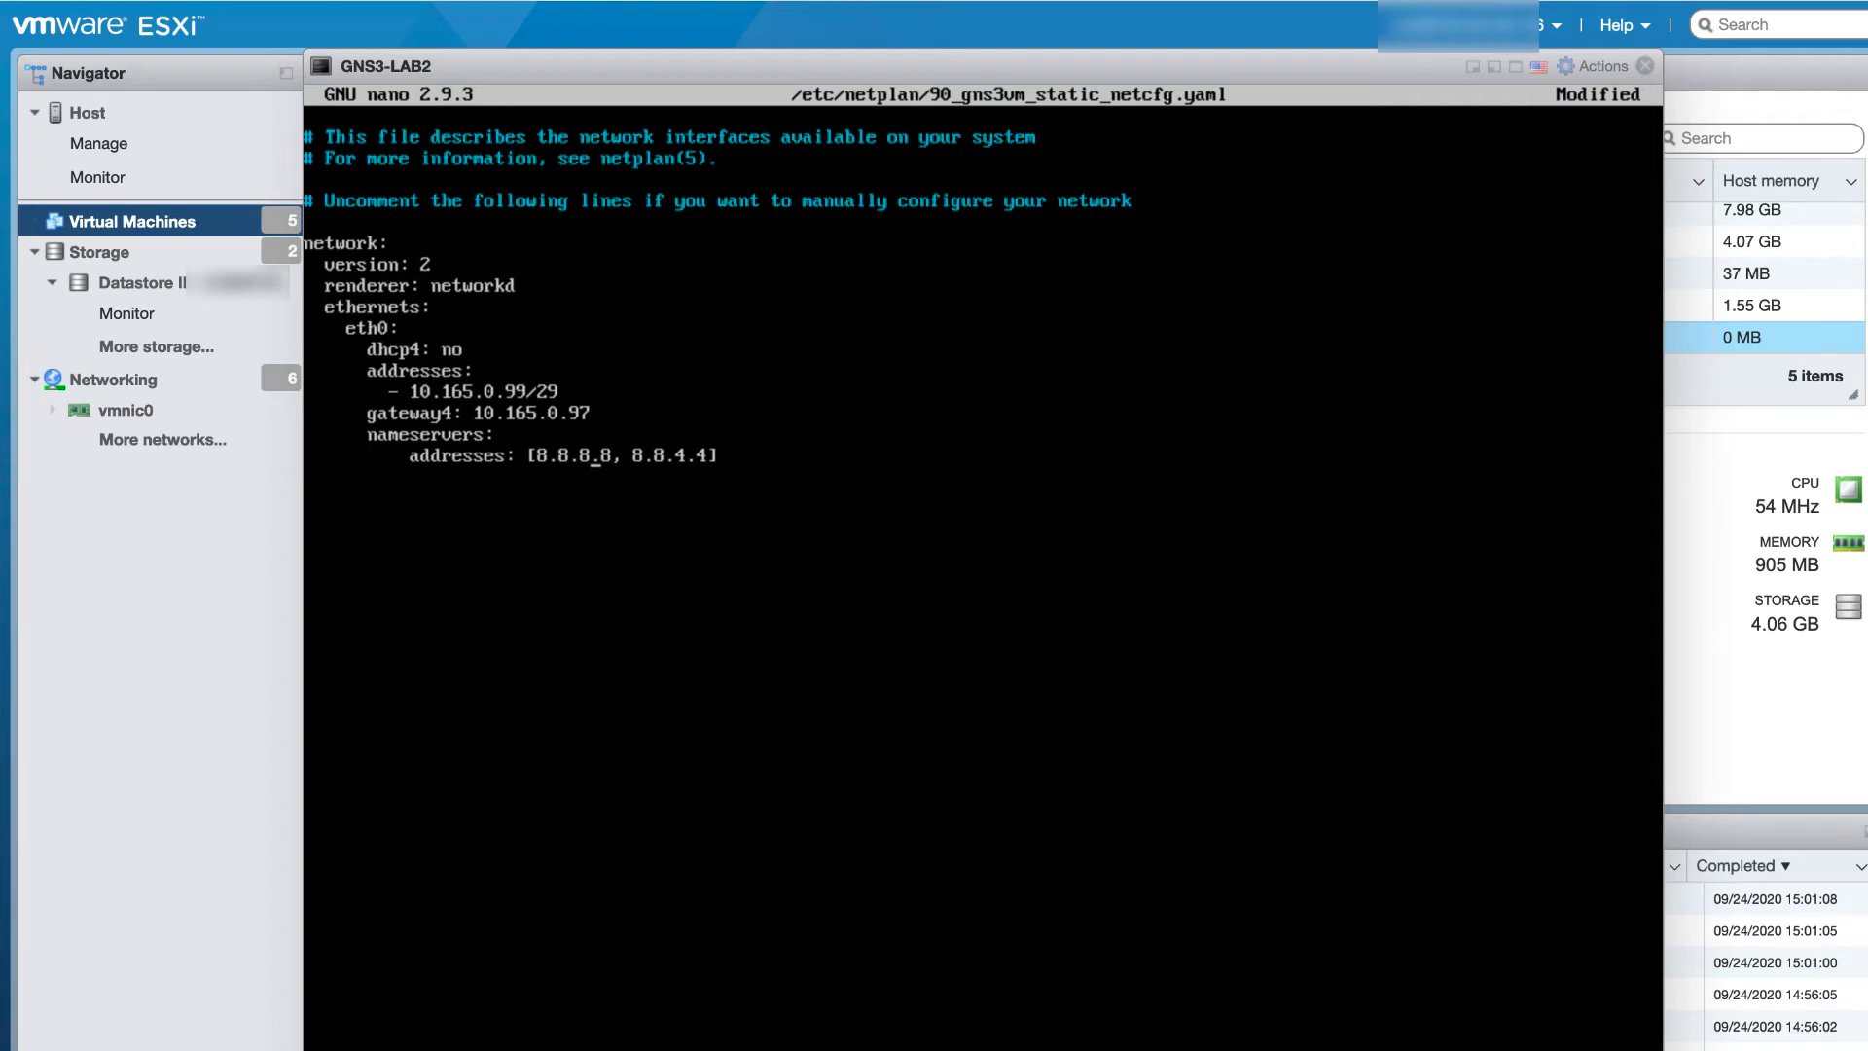
- Save the netplan file under its existing name and exit nano
key("ctrl+o")
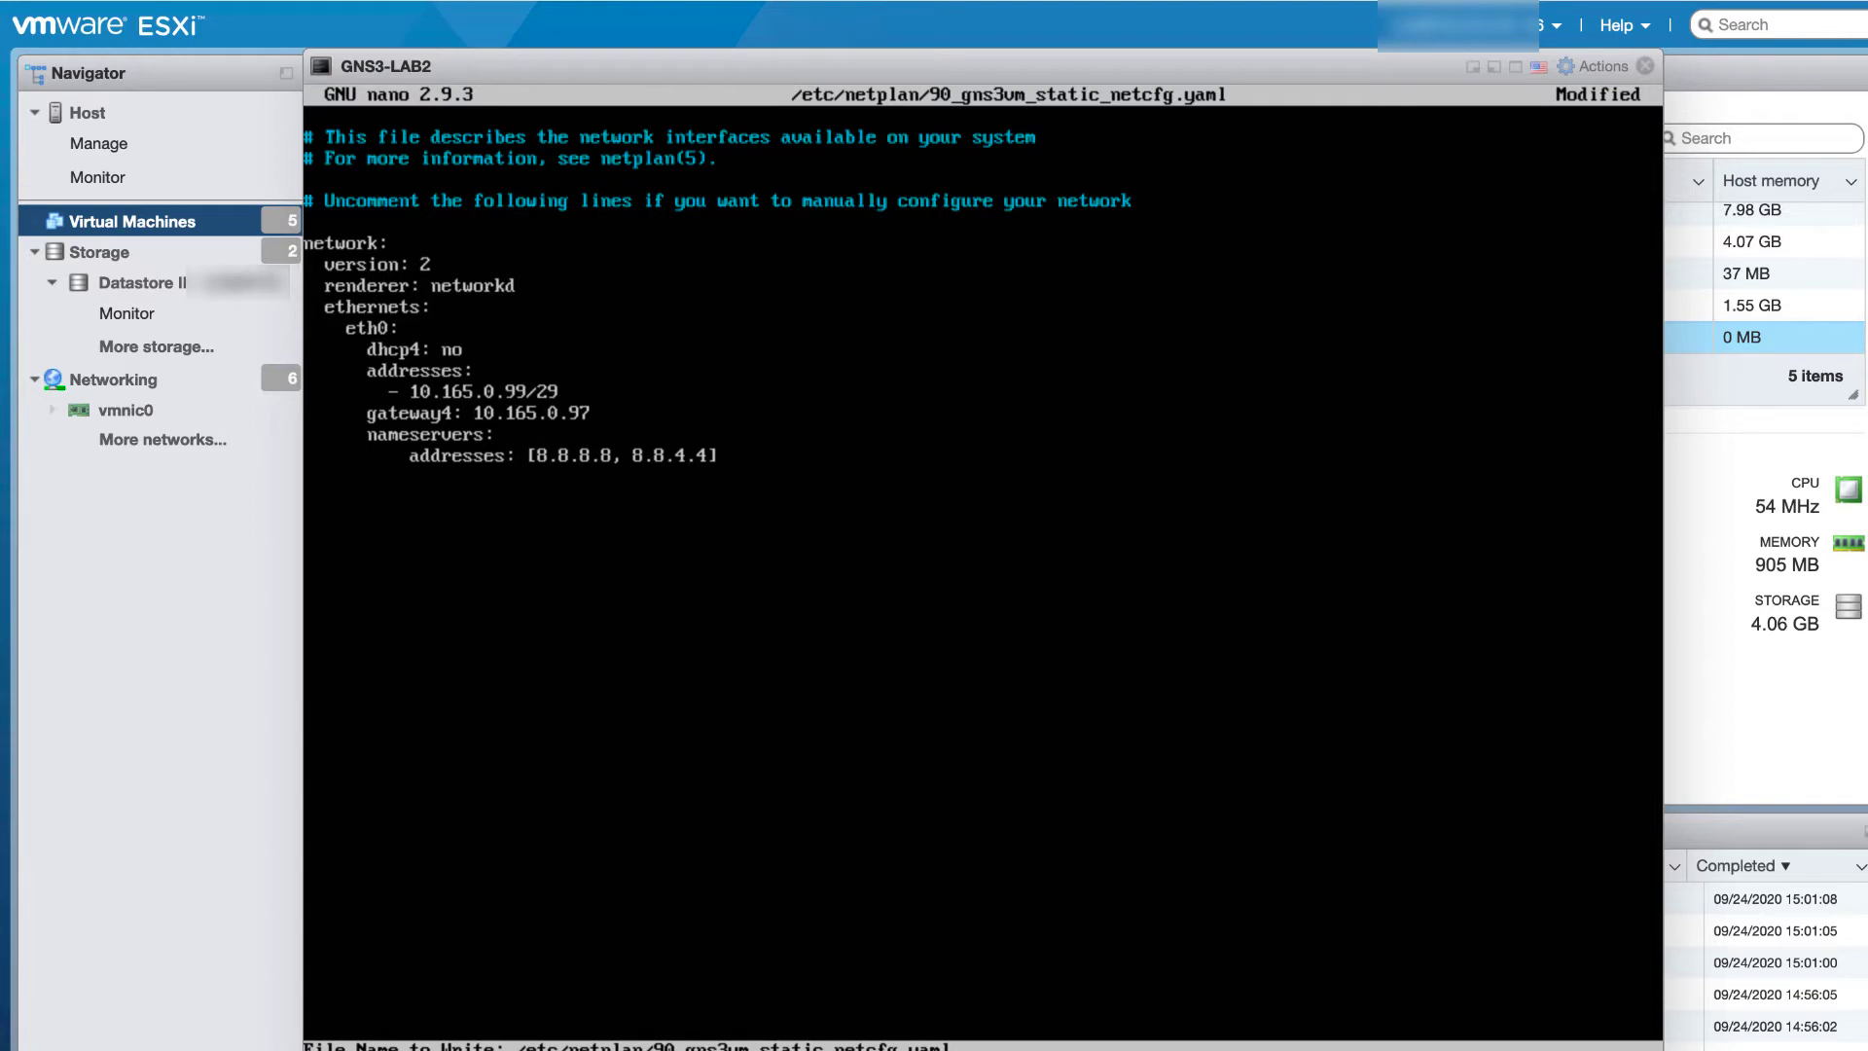
key("Return")
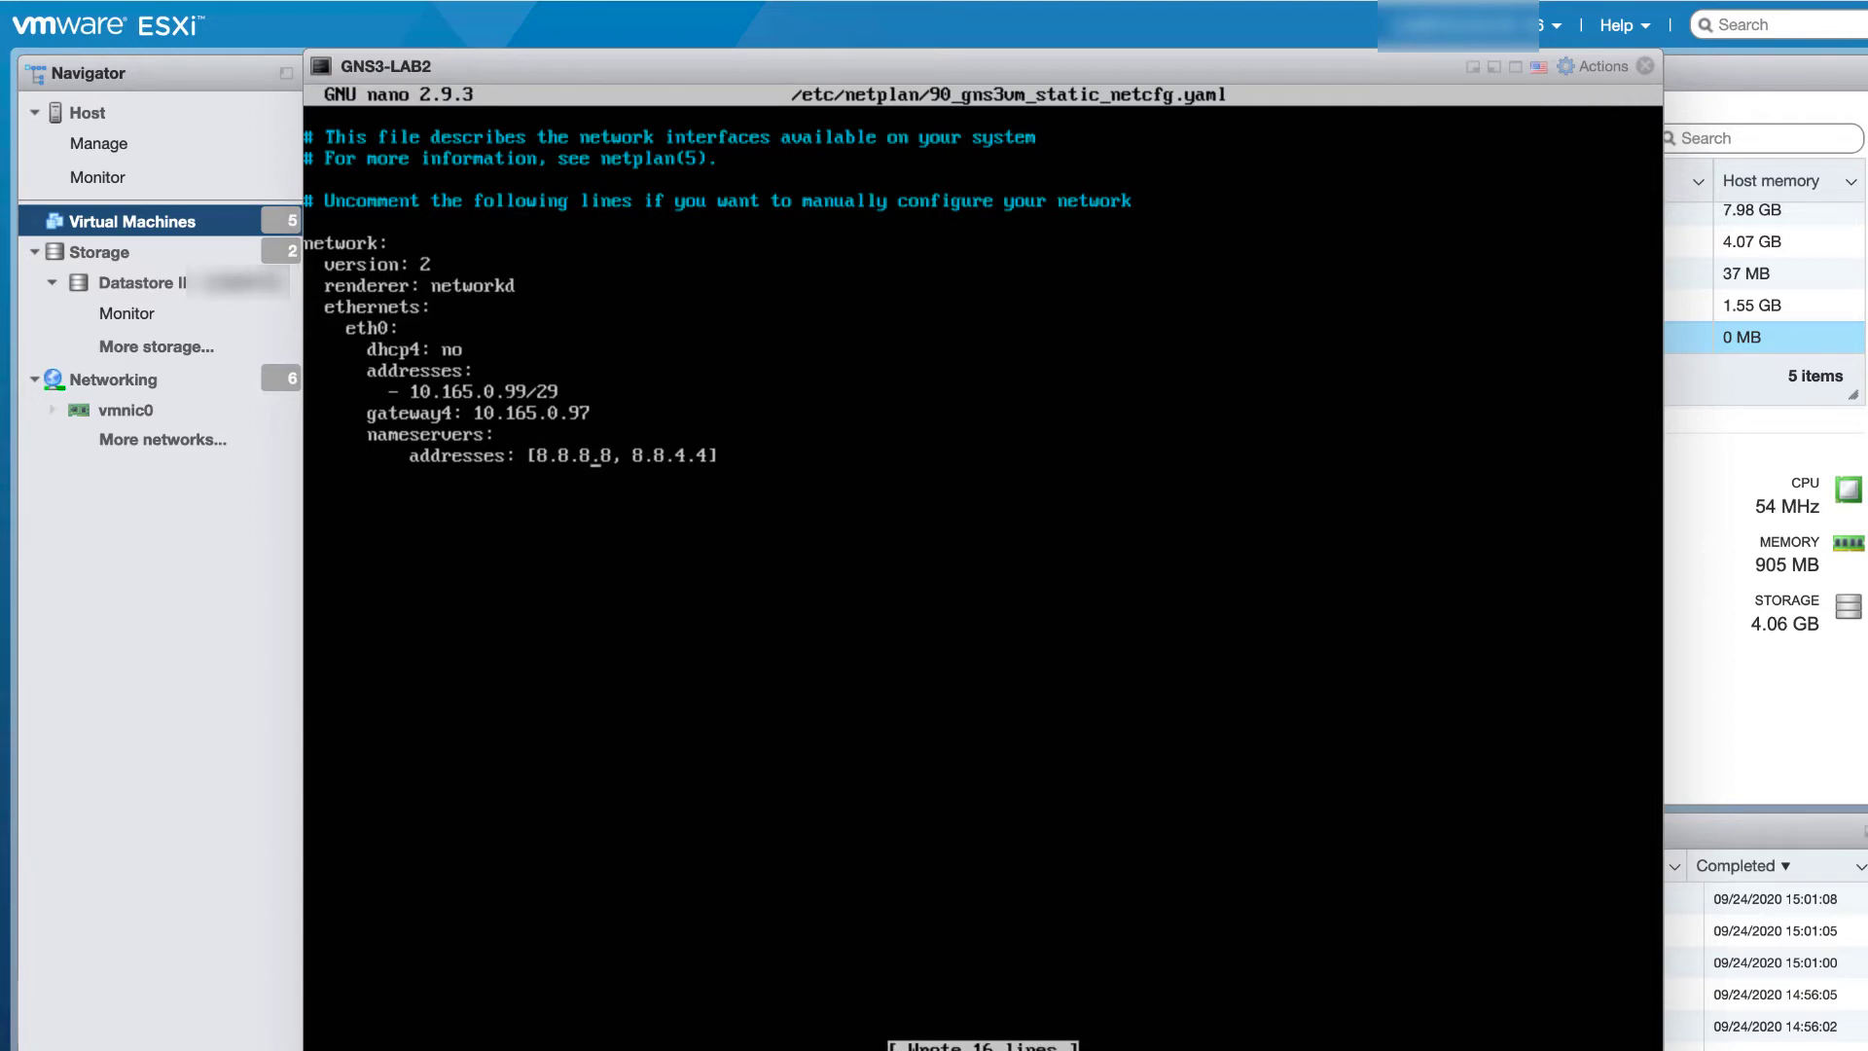
key("ctrl+x")
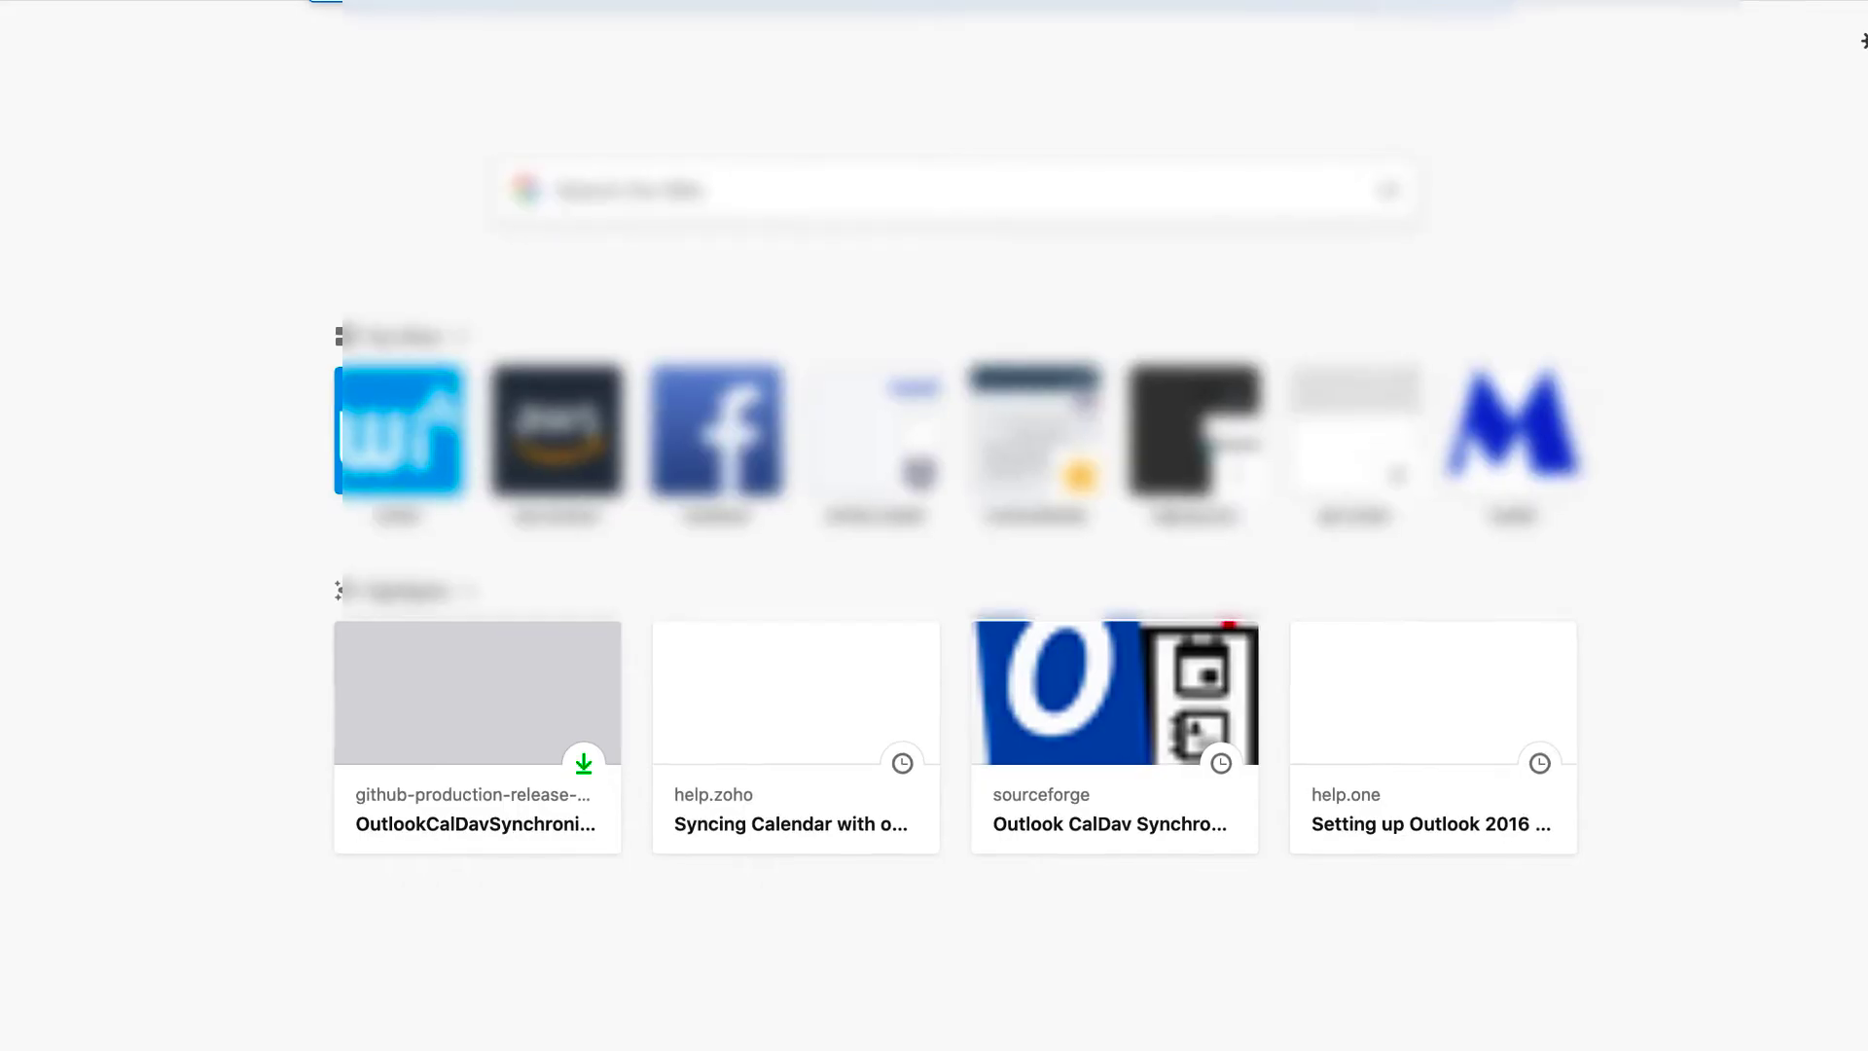
- Switch to the web browser and load 10.165.0.99 to test access to the GNS3 server, retrying the address once
key("ctrl+l")
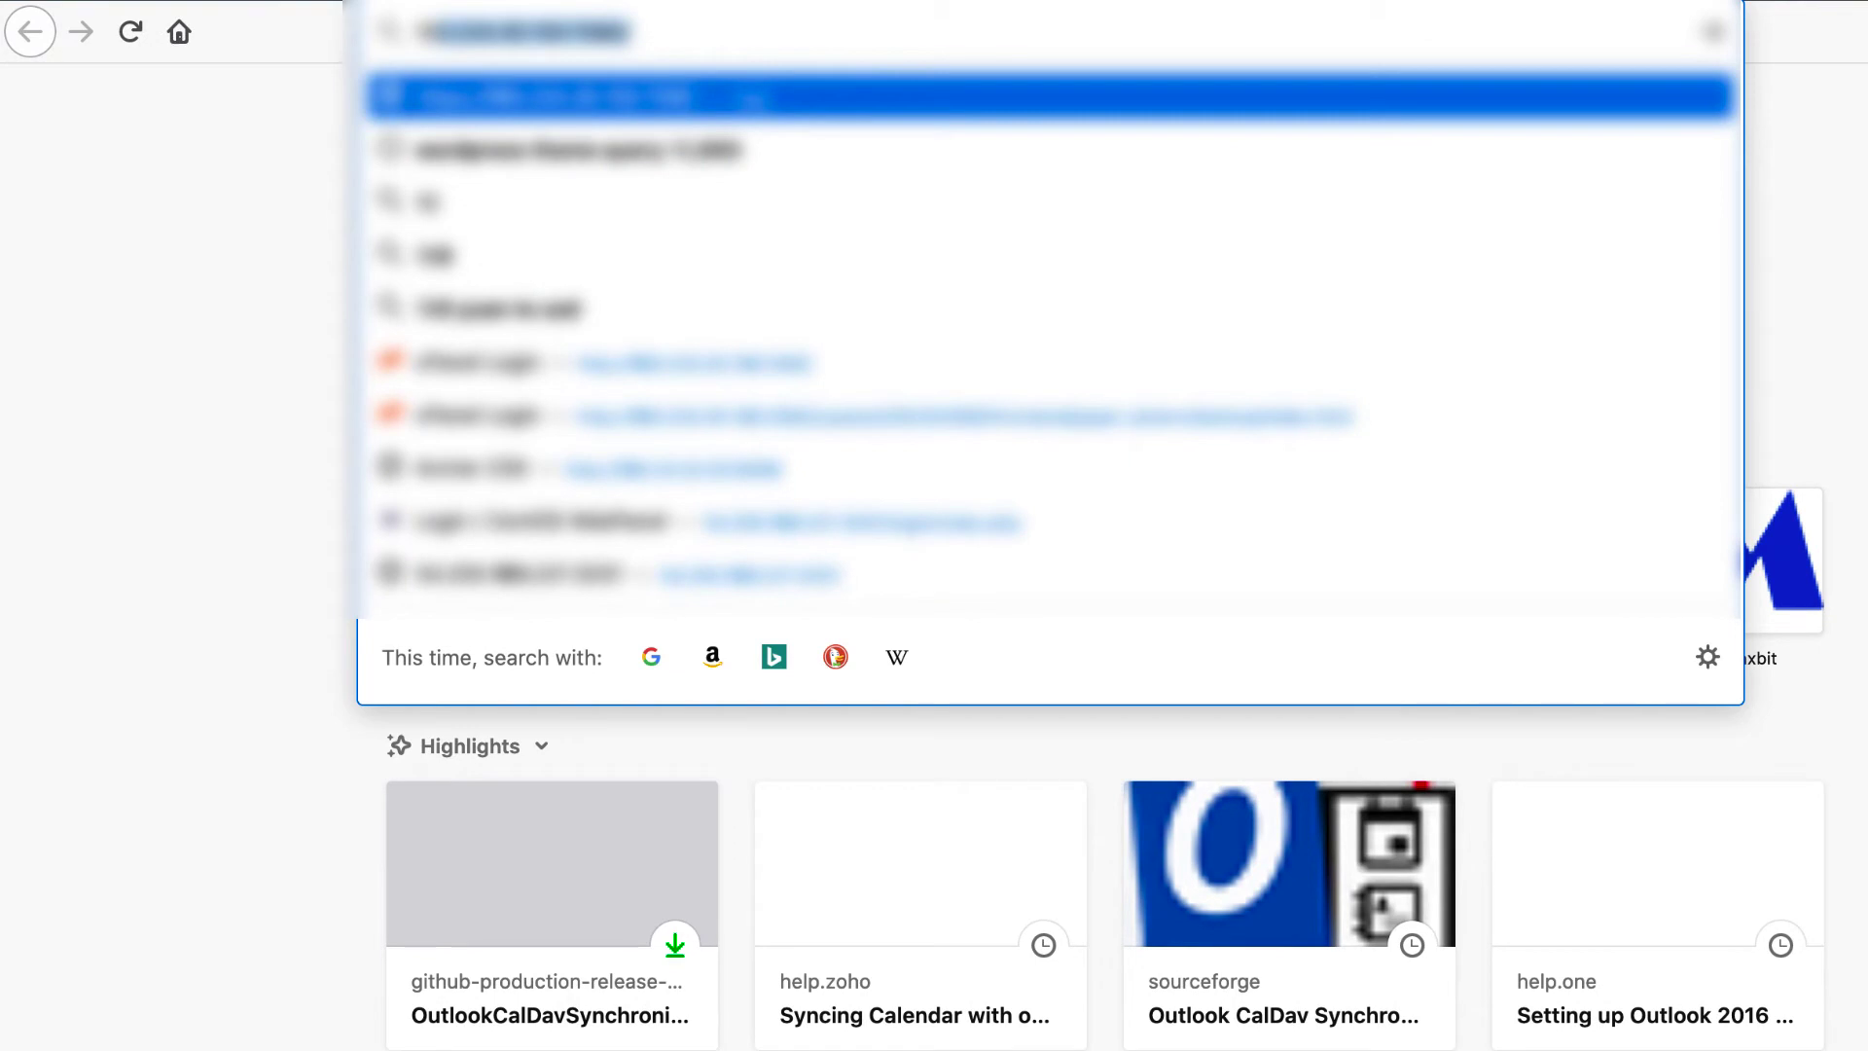
type("10")
key("Return")
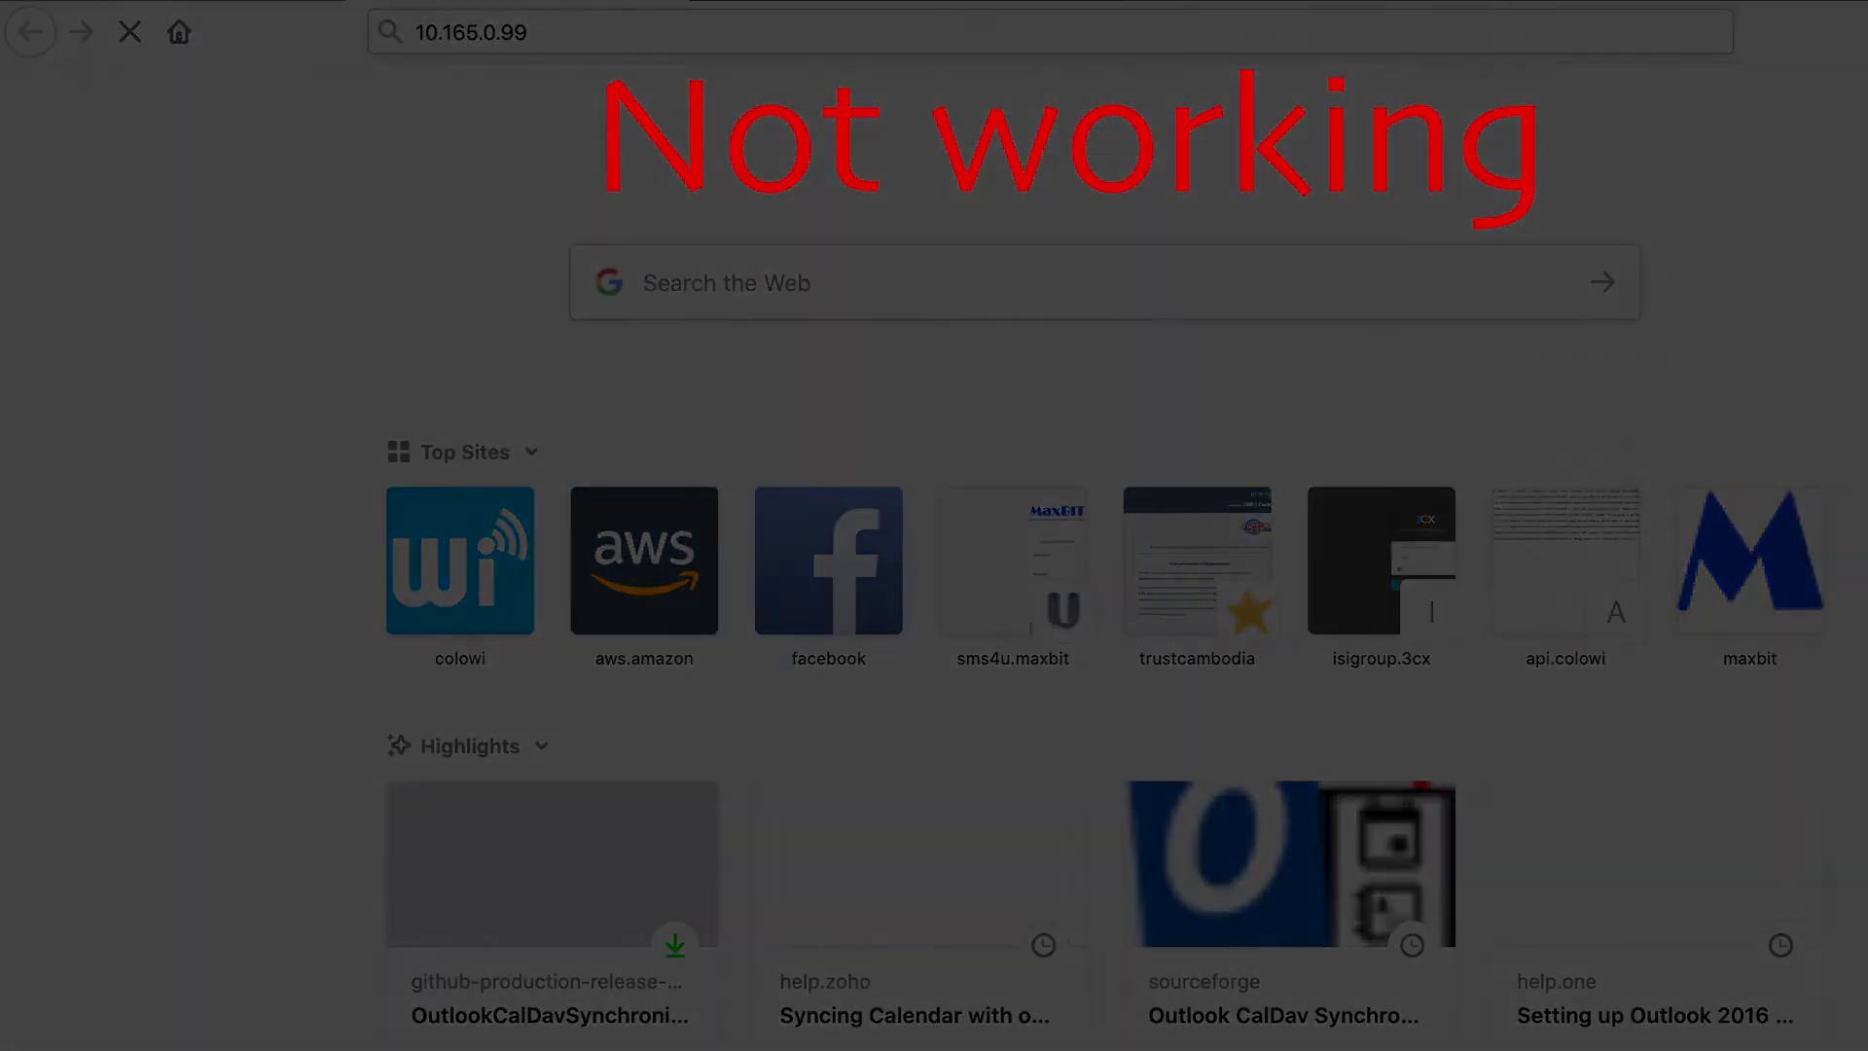
mouse_move(496, 921)
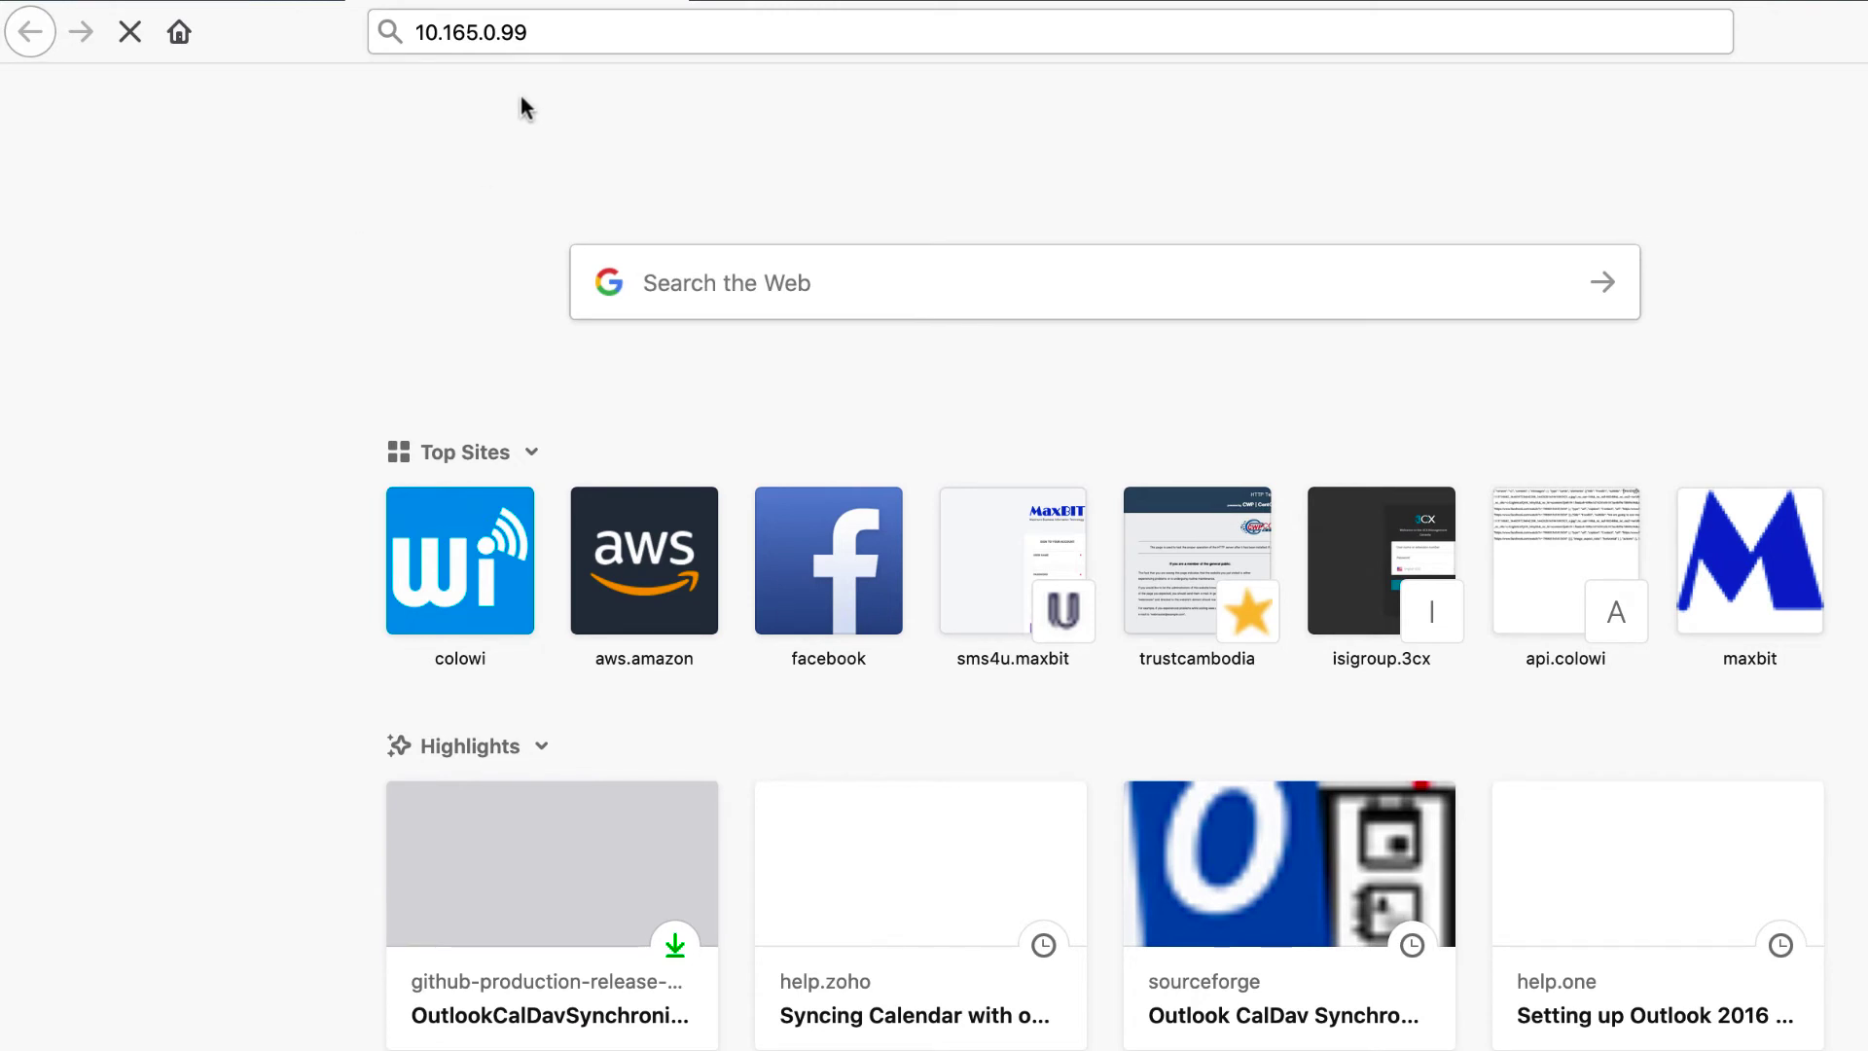
left_click(500, 35)
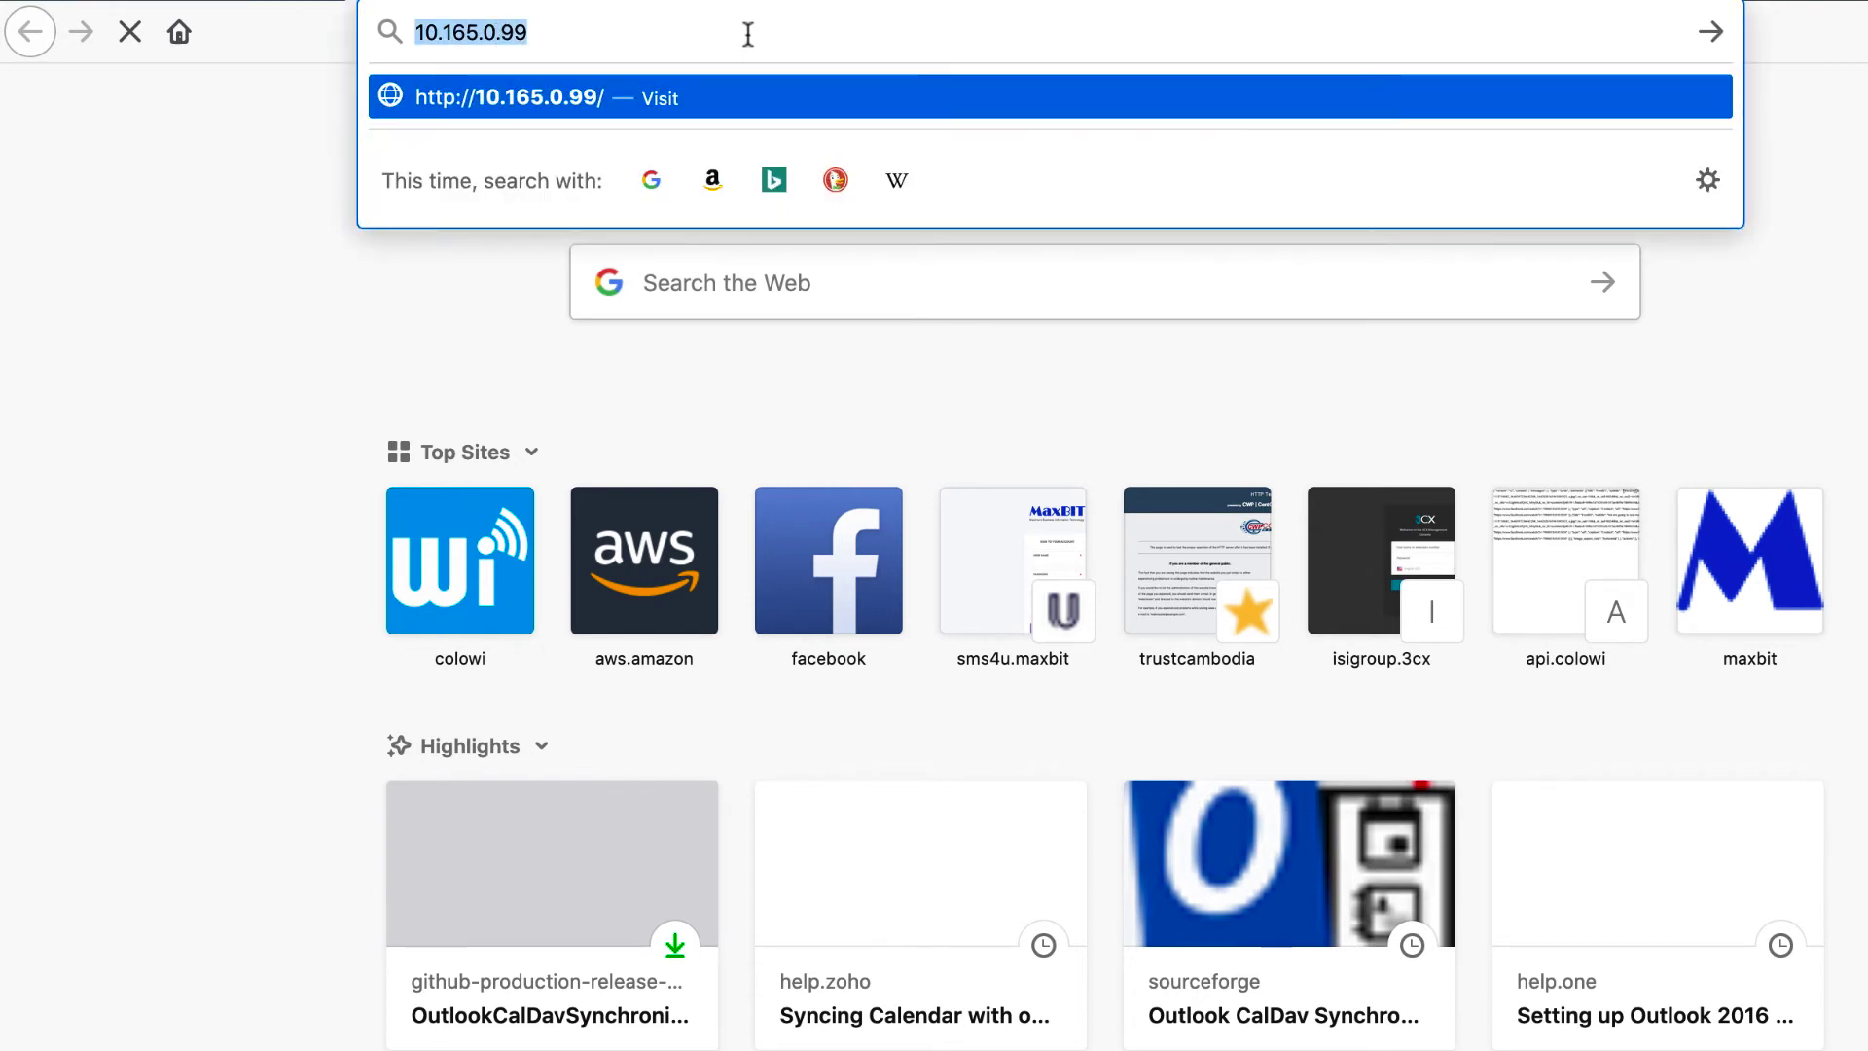
key("Return")
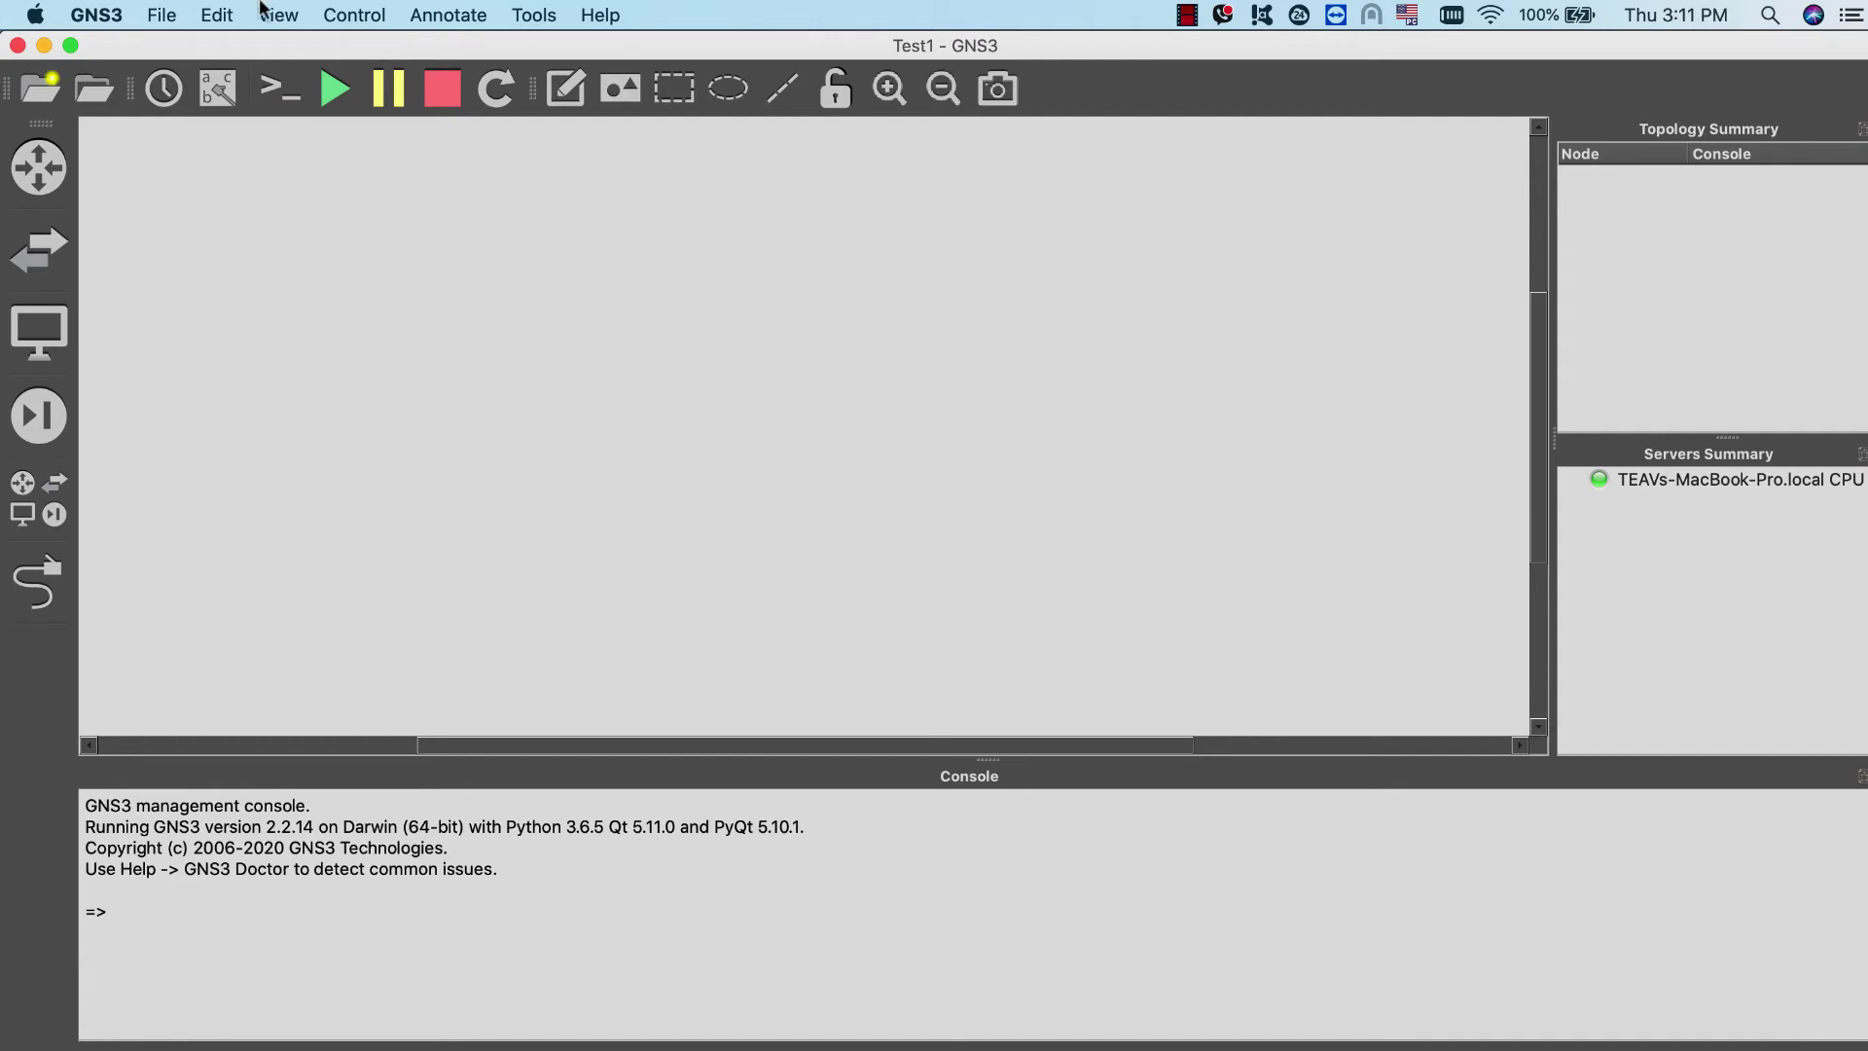
- In the GNS3 desktop client's server preferences, disable the local server
left_click(99, 18)
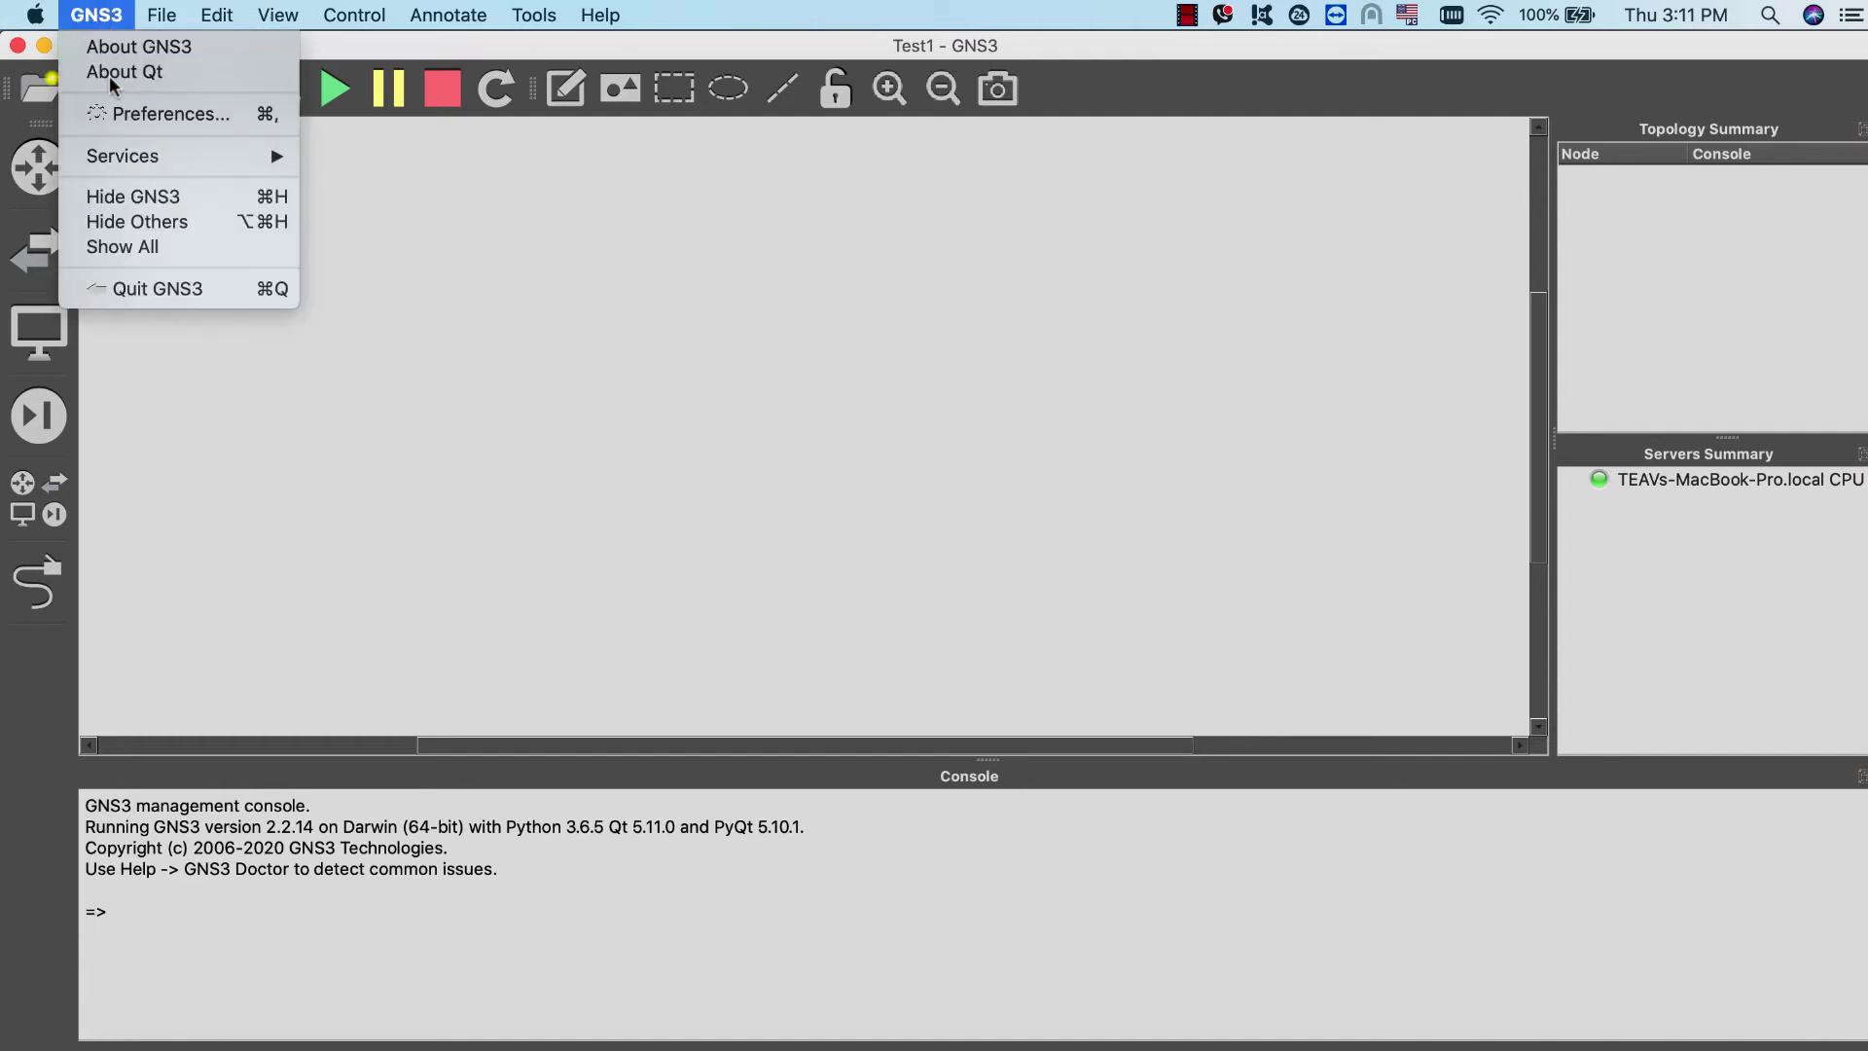
key("super+comma")
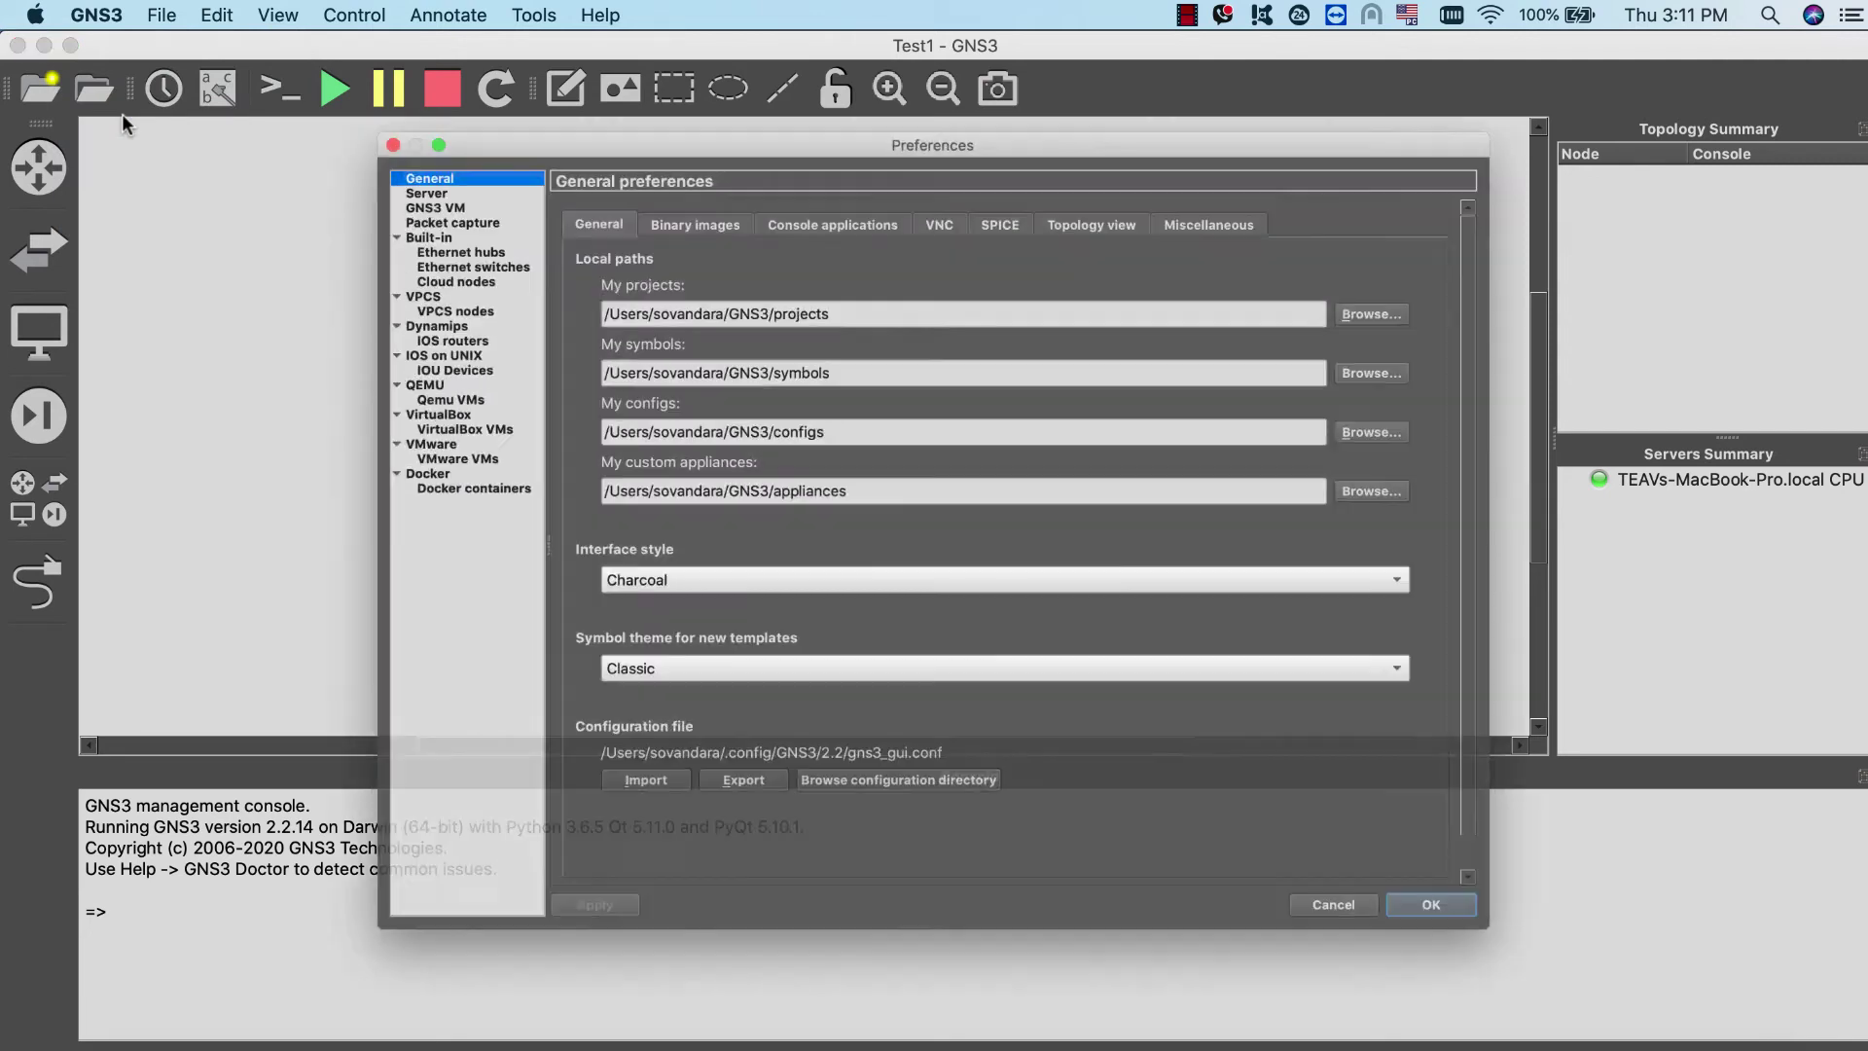
left_click(365, 144)
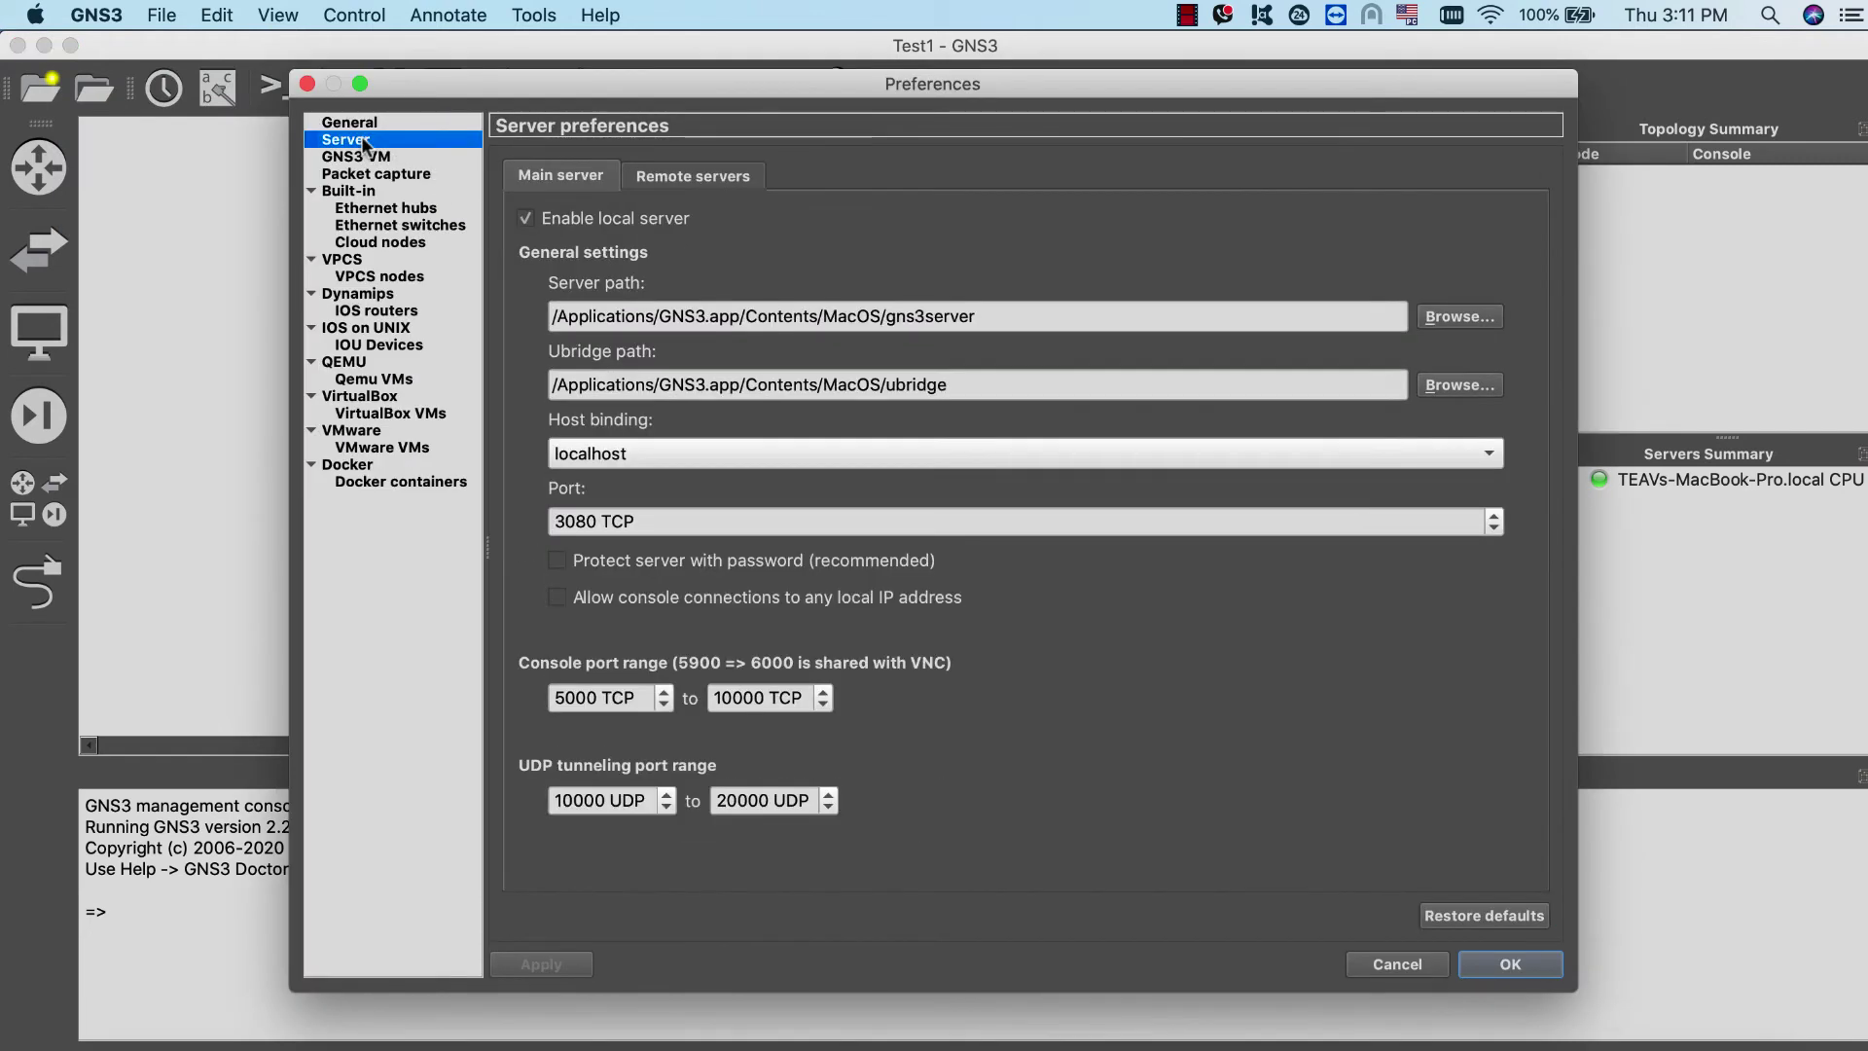
left_click(527, 214)
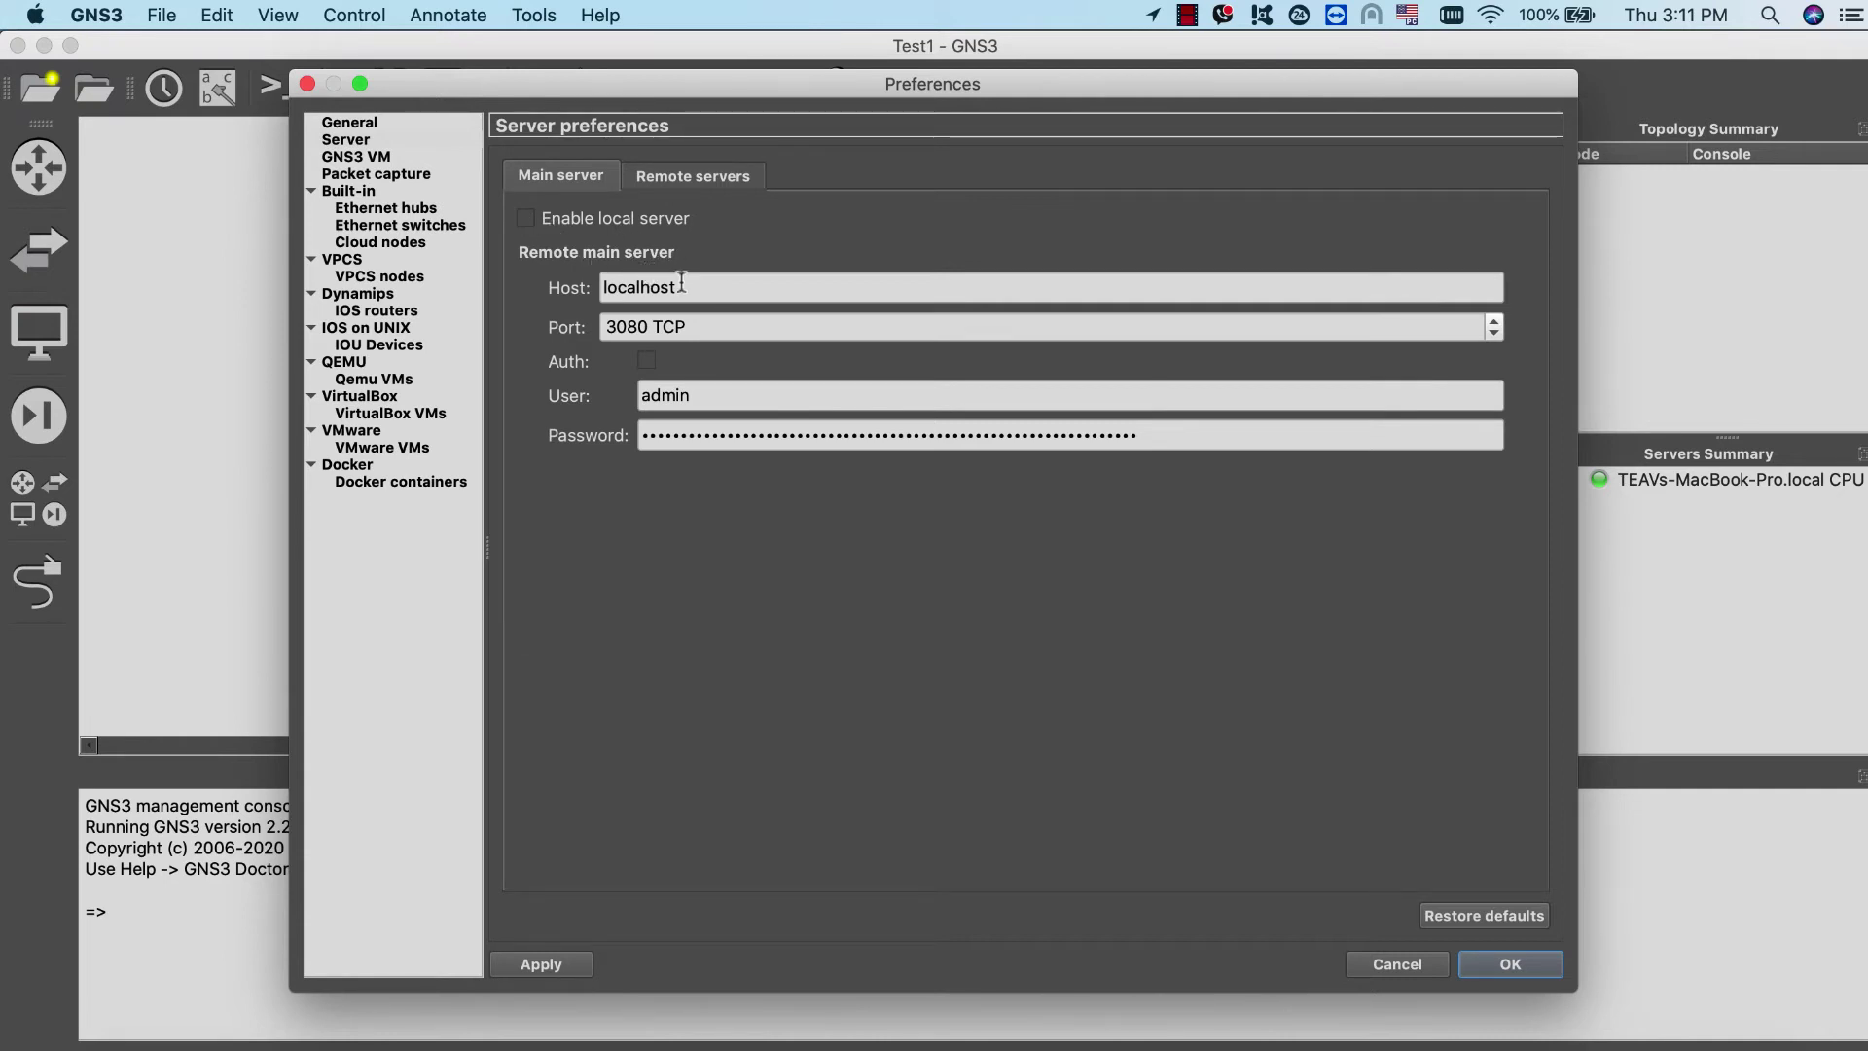
- Set the remote main server to host 10.165.0.99 on port 80, confirm the preferences, and check the main server's status
left_click_drag(682, 282, 551, 284)
type("10.165.0.99")
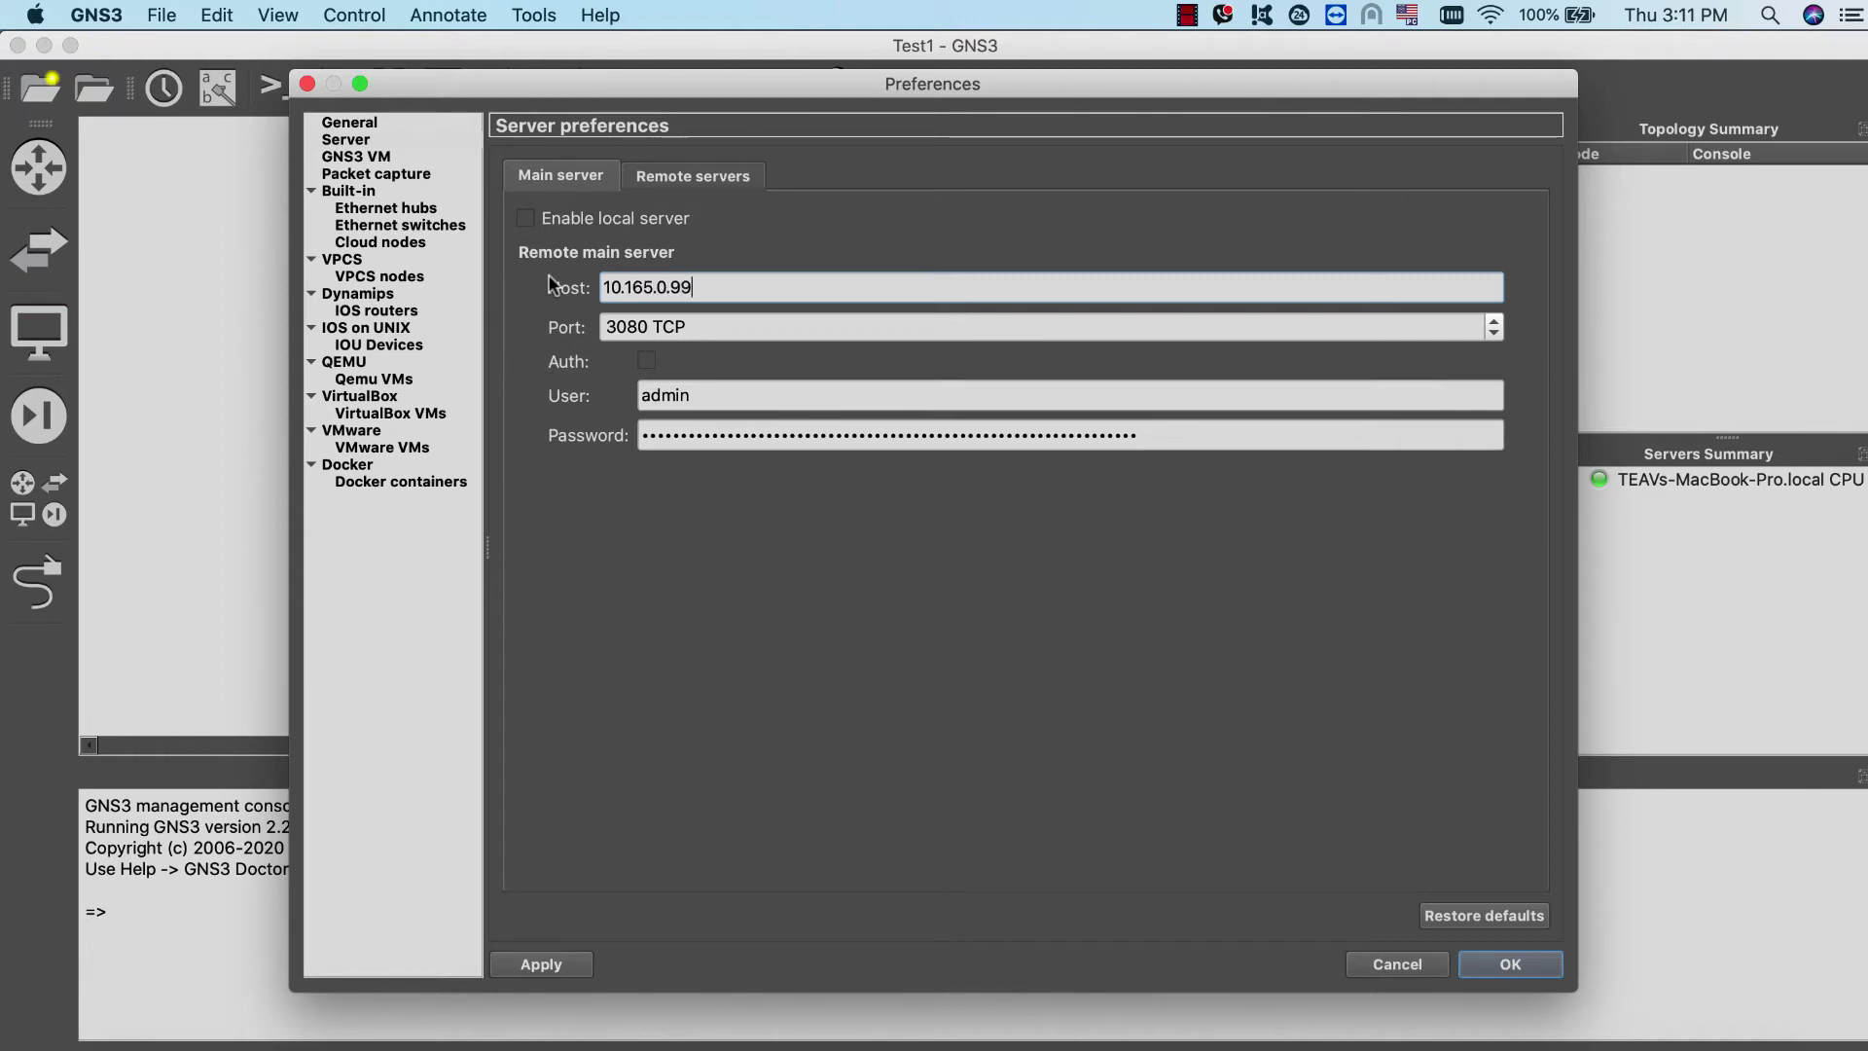
left_click(629, 327)
key("BackSpace")
key("BackSpace")
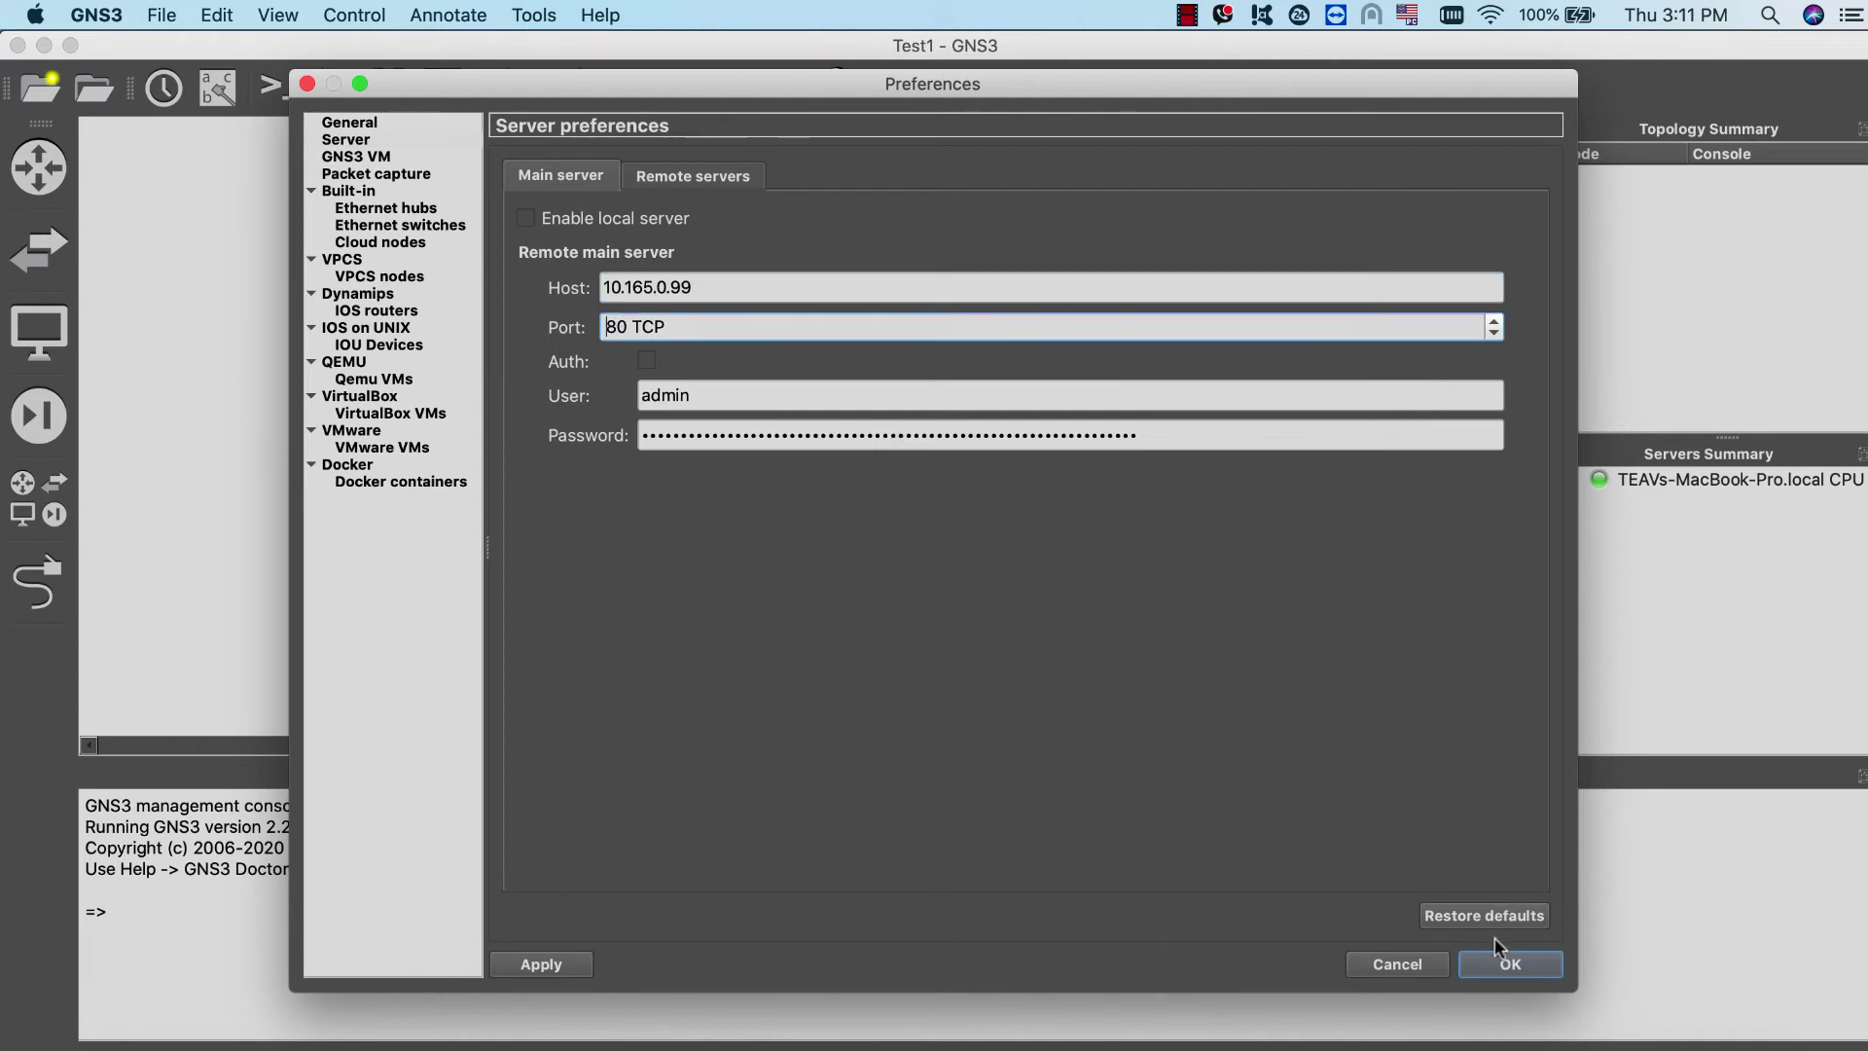
left_click(1508, 964)
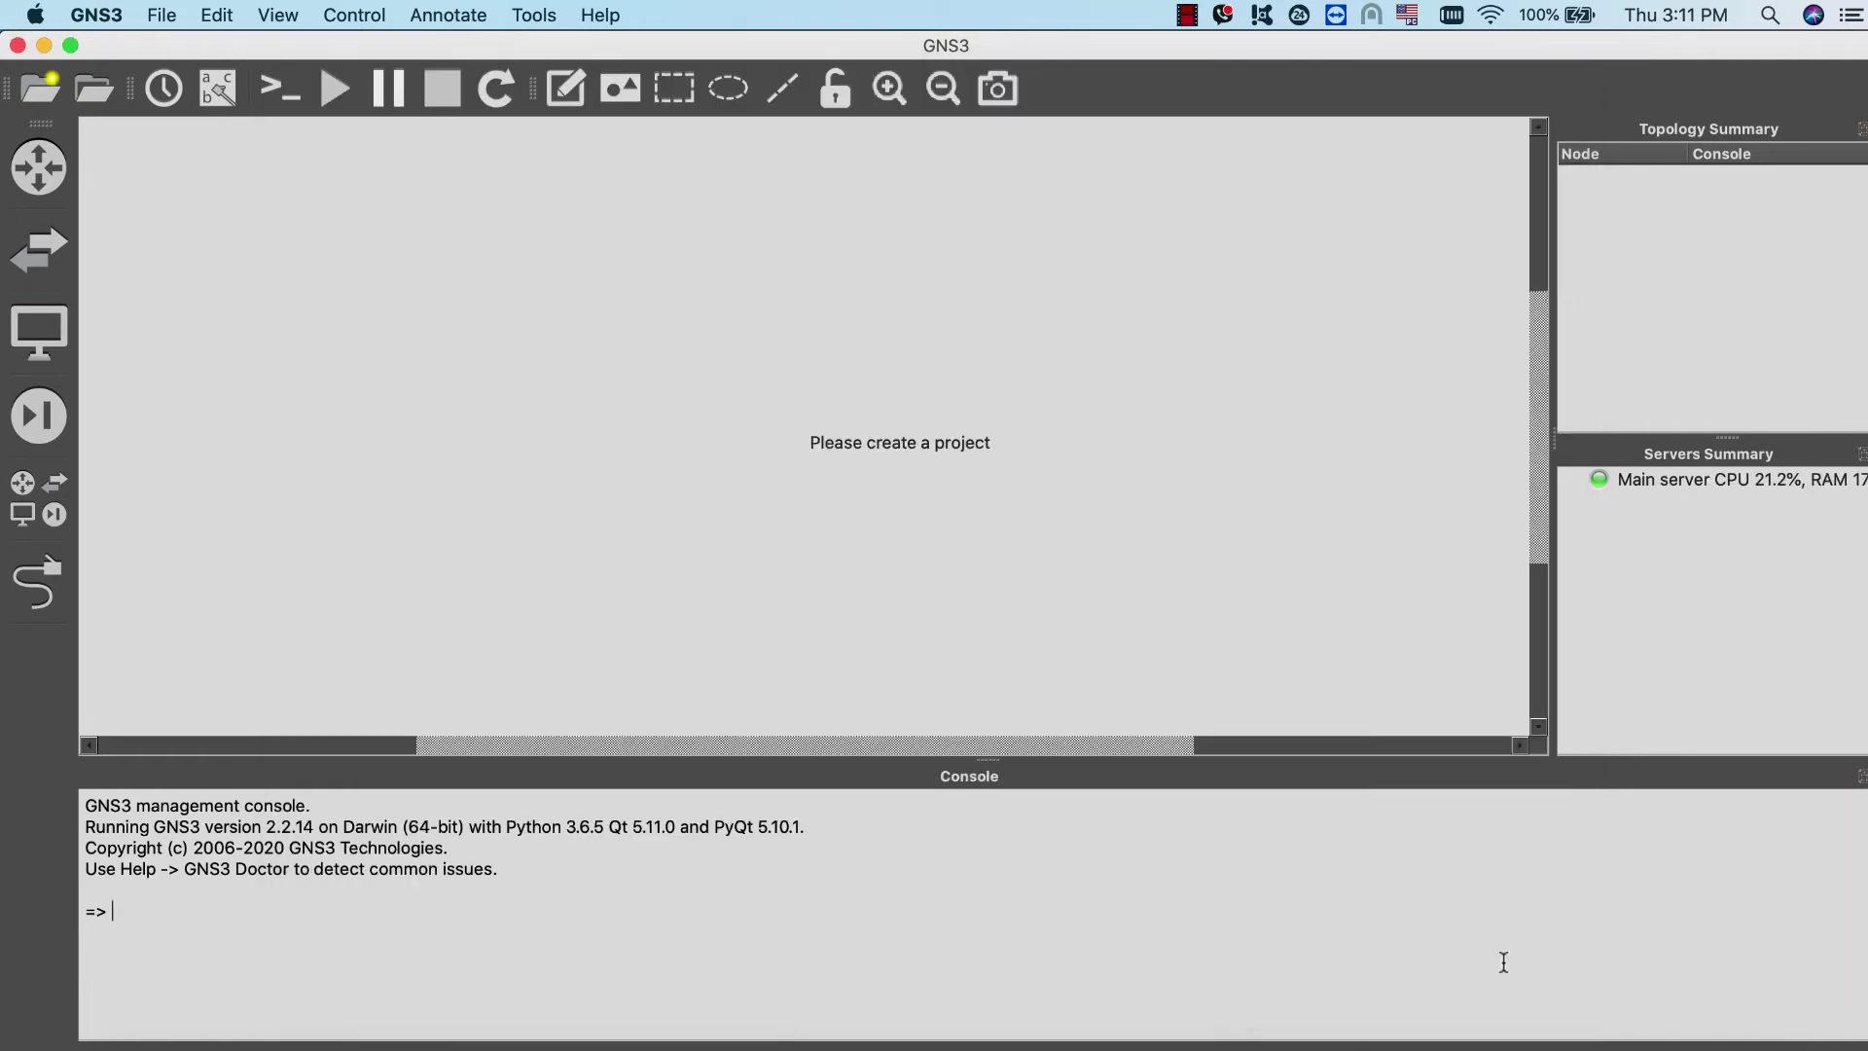
left_click(1696, 484)
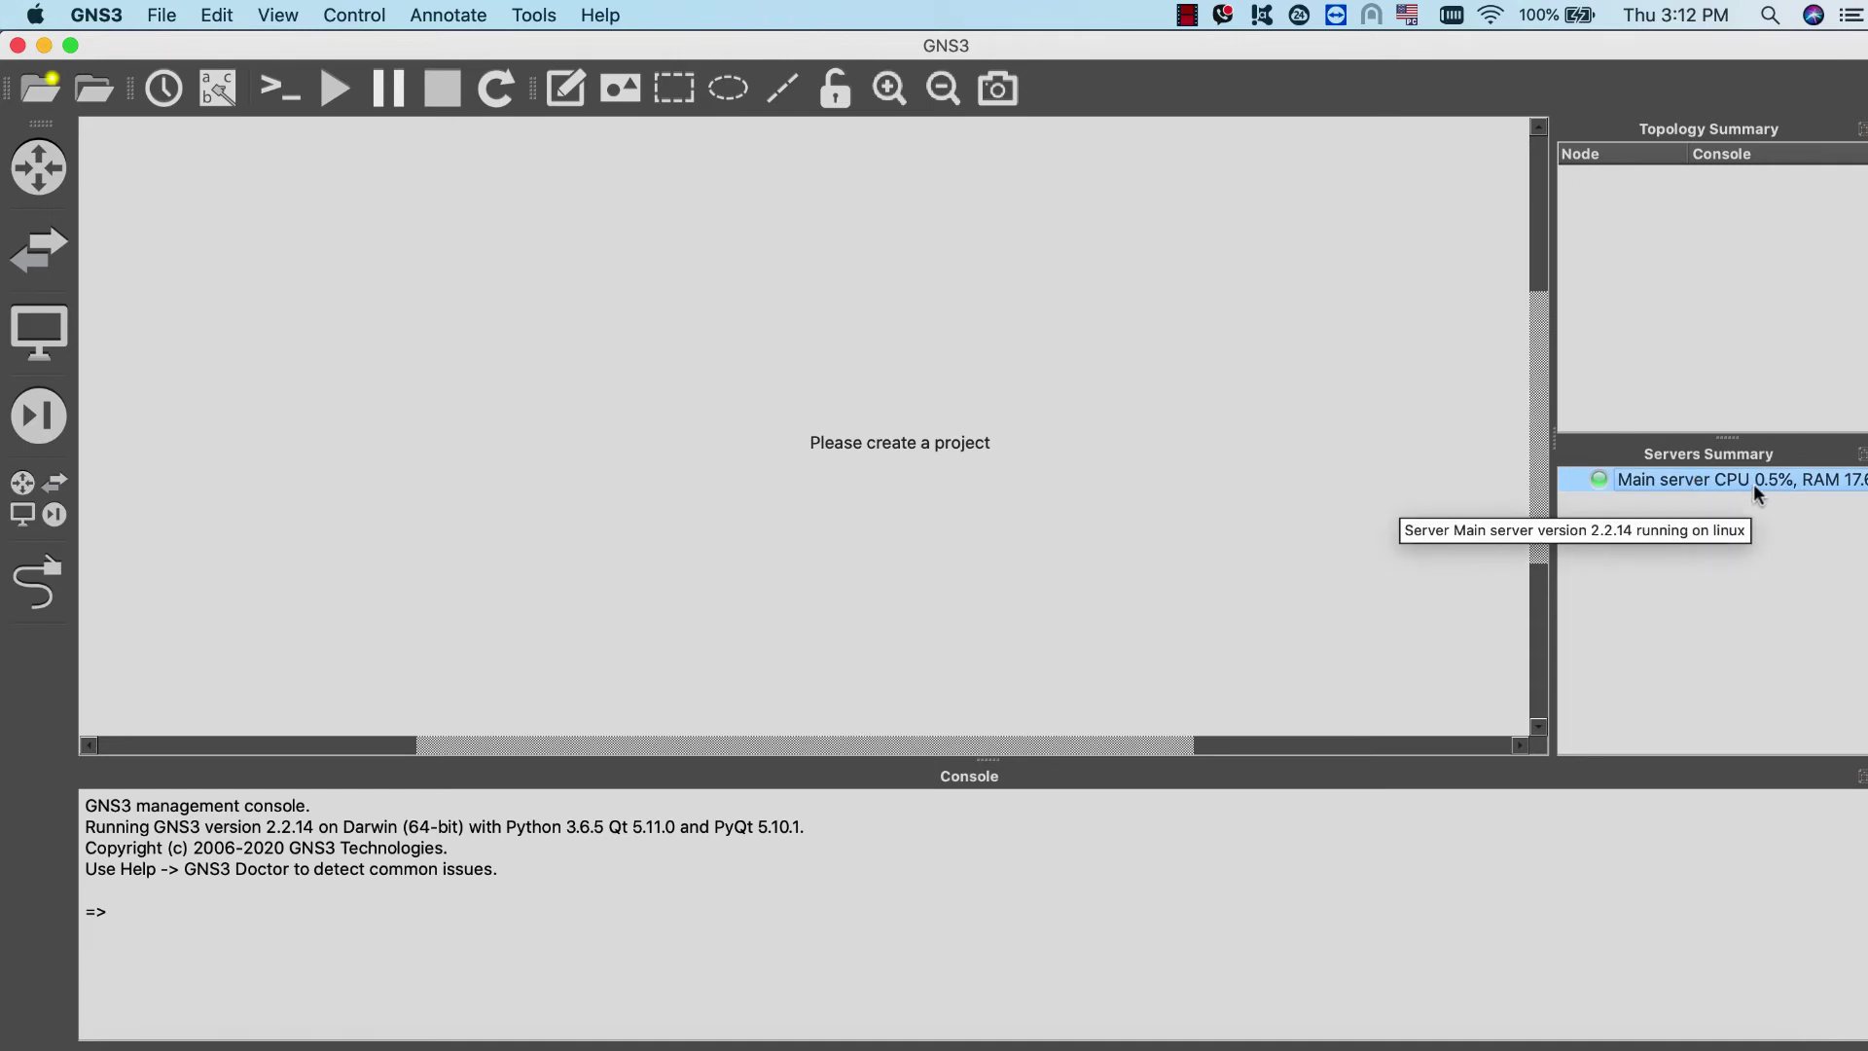
- Start a new QEMU VM template named MikroTik, accepting the qemu-system-x86_64 (v3.1.0) binary and 256 MB of RAM
left_click(109, 17)
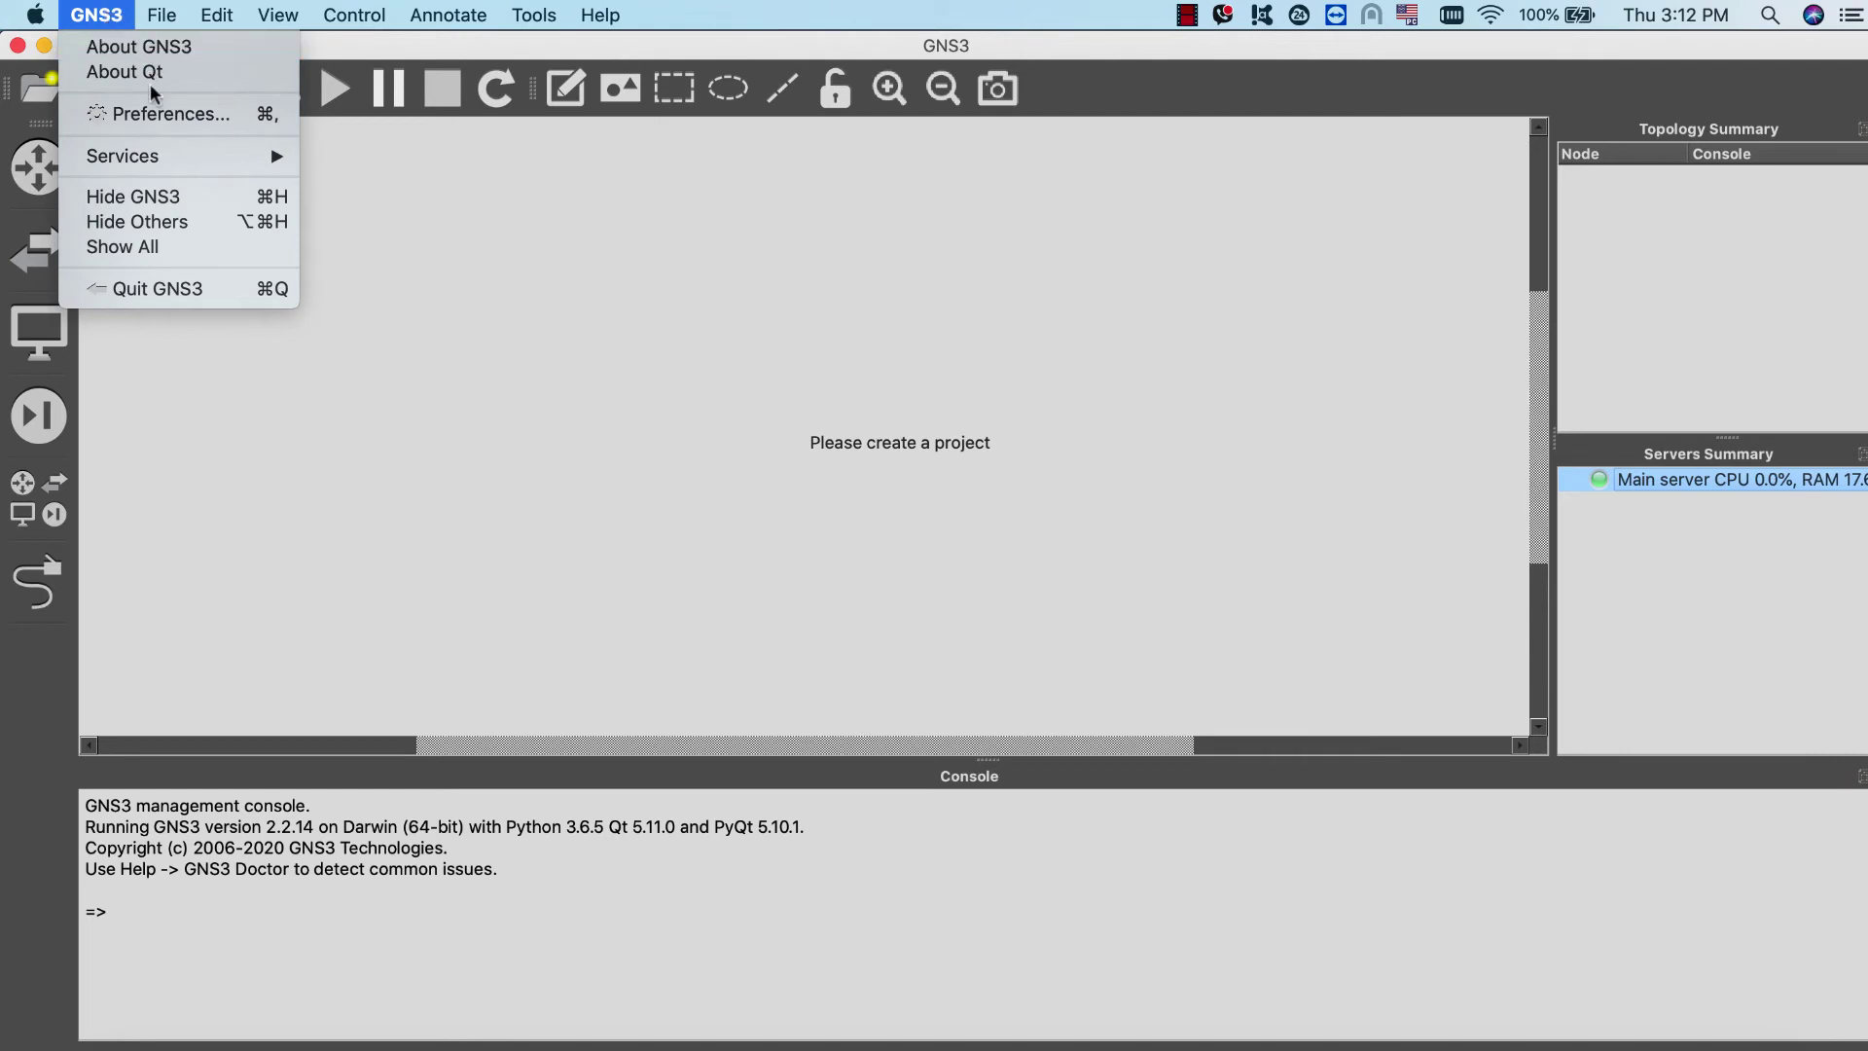
left_click(154, 115)
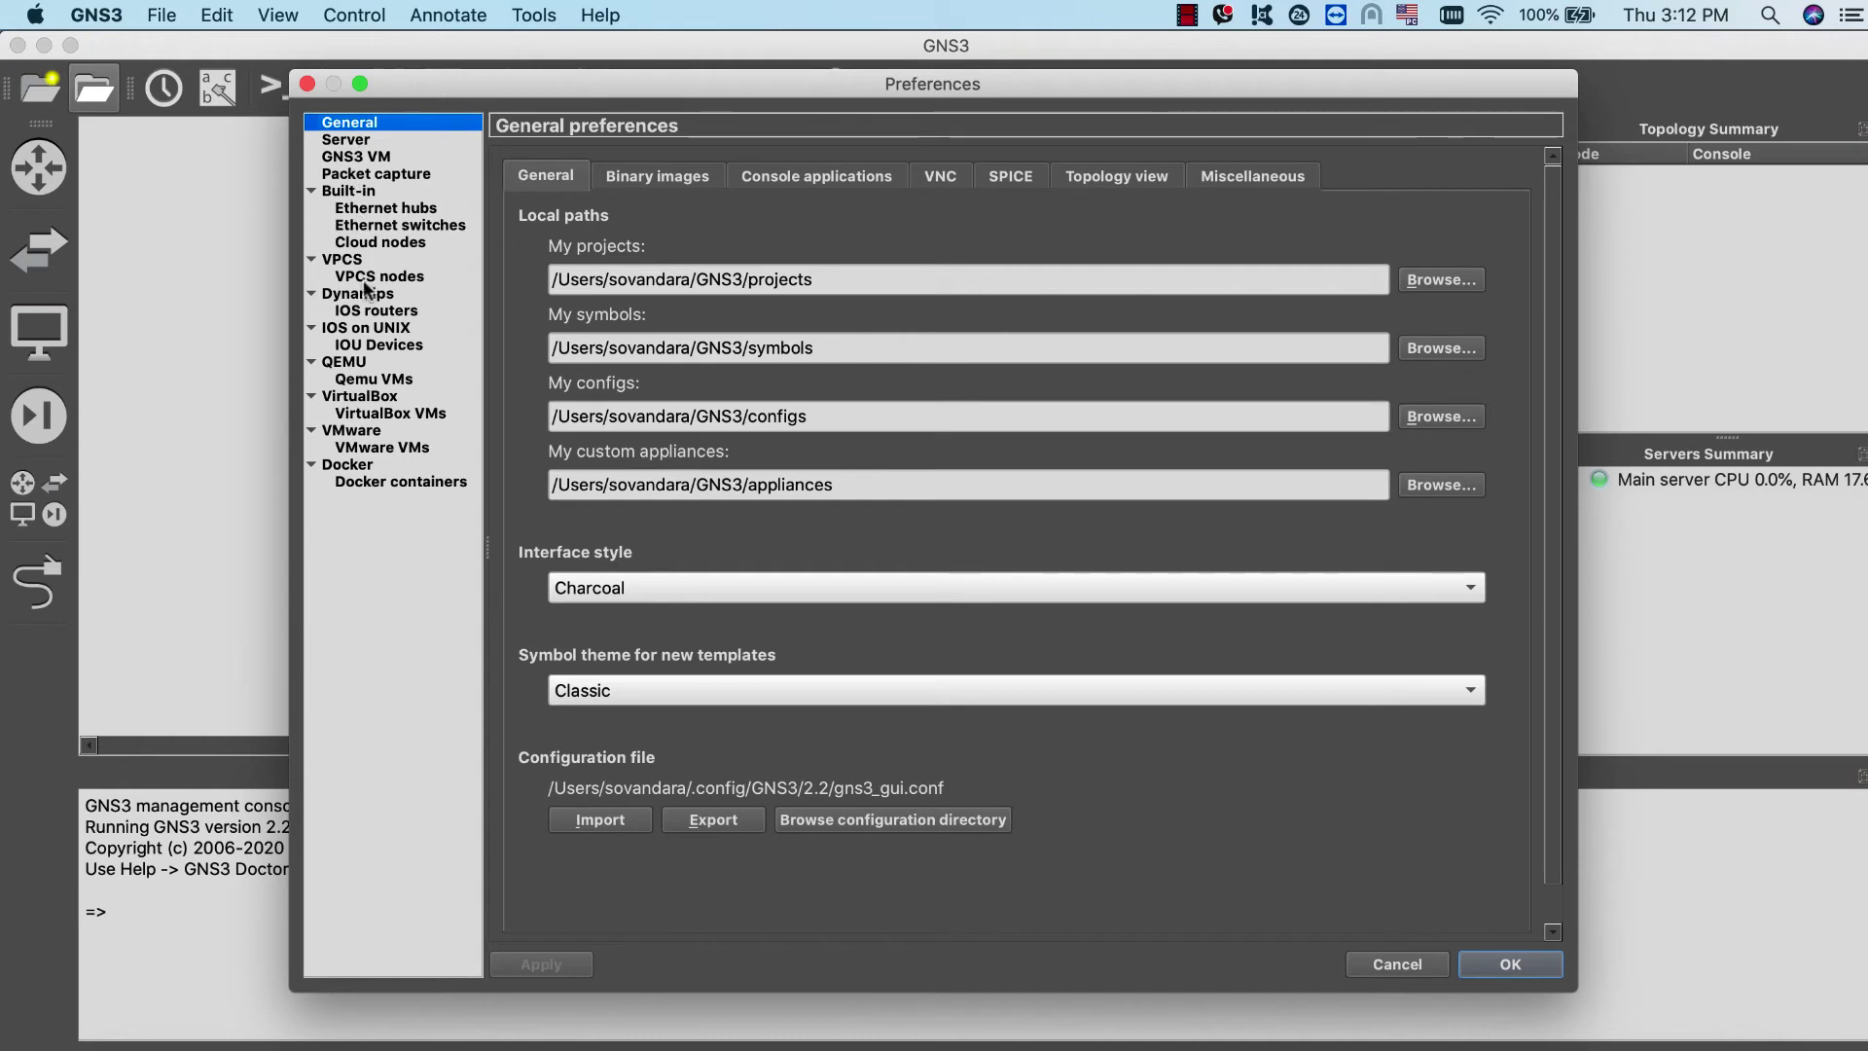
left_click(360, 366)
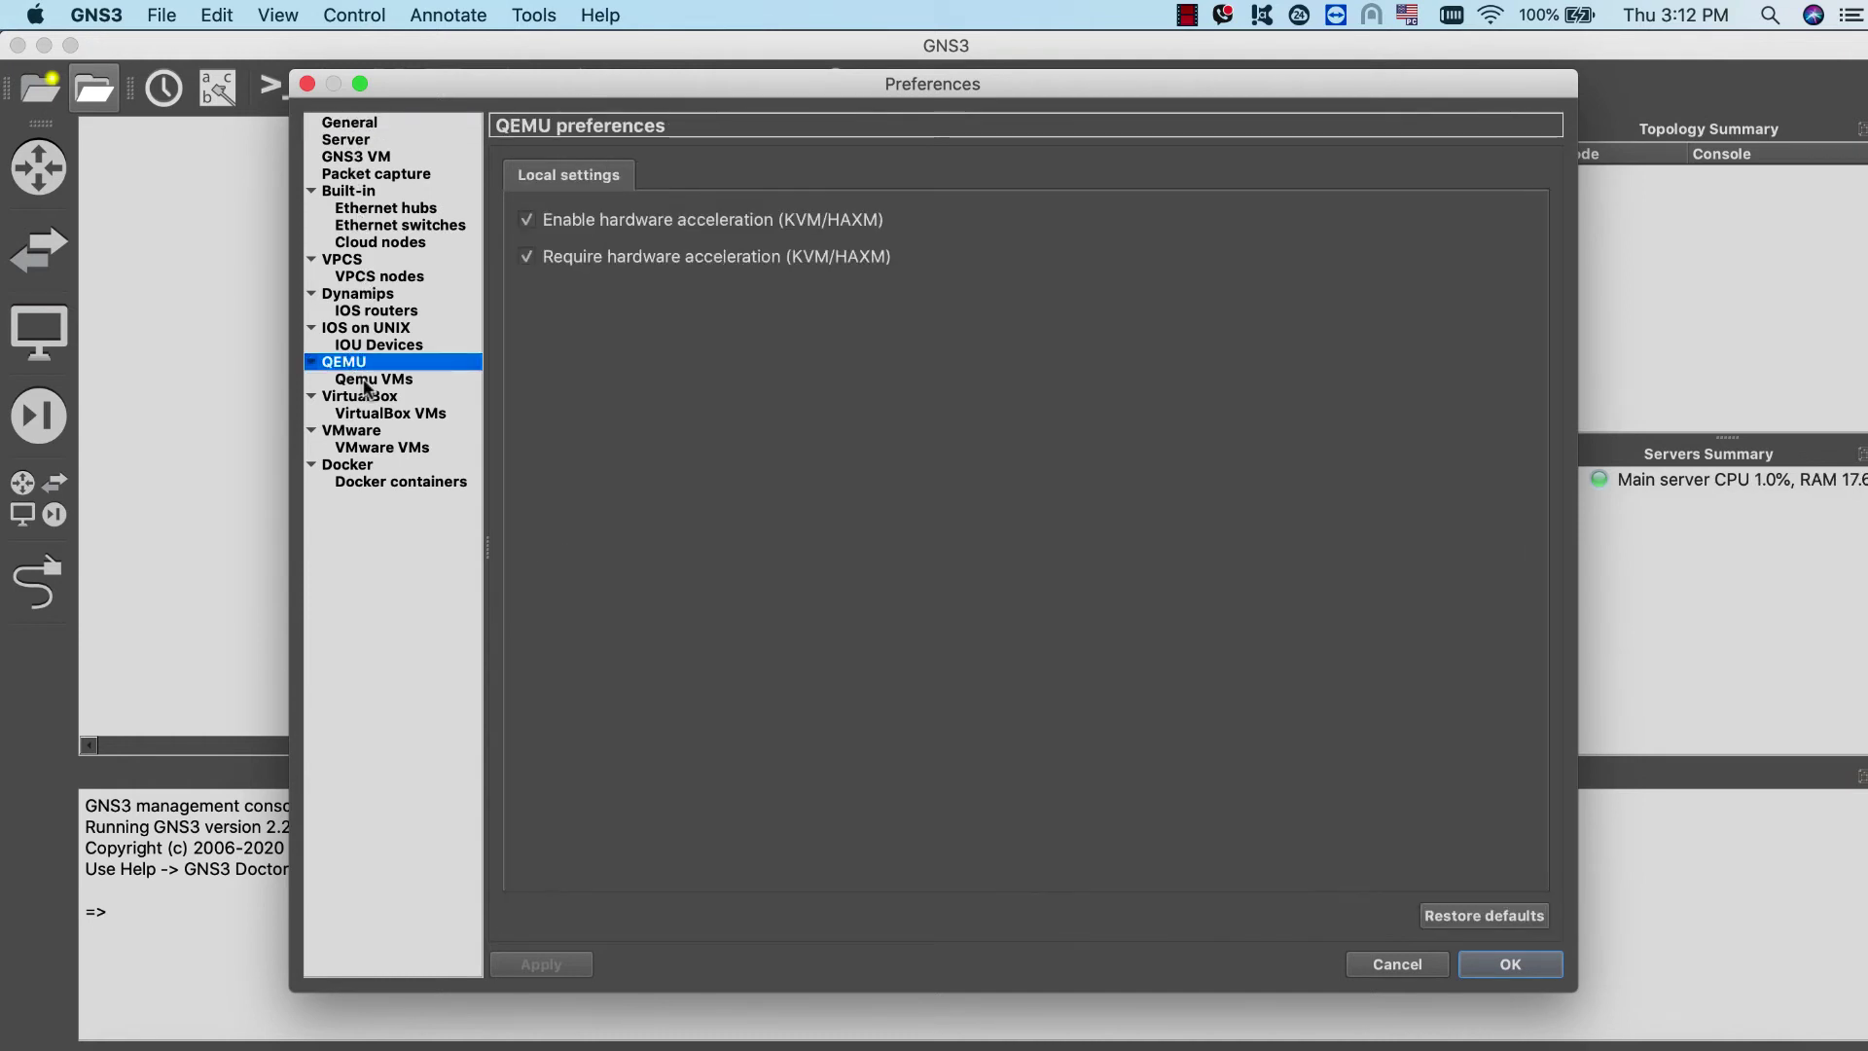
left_click(366, 381)
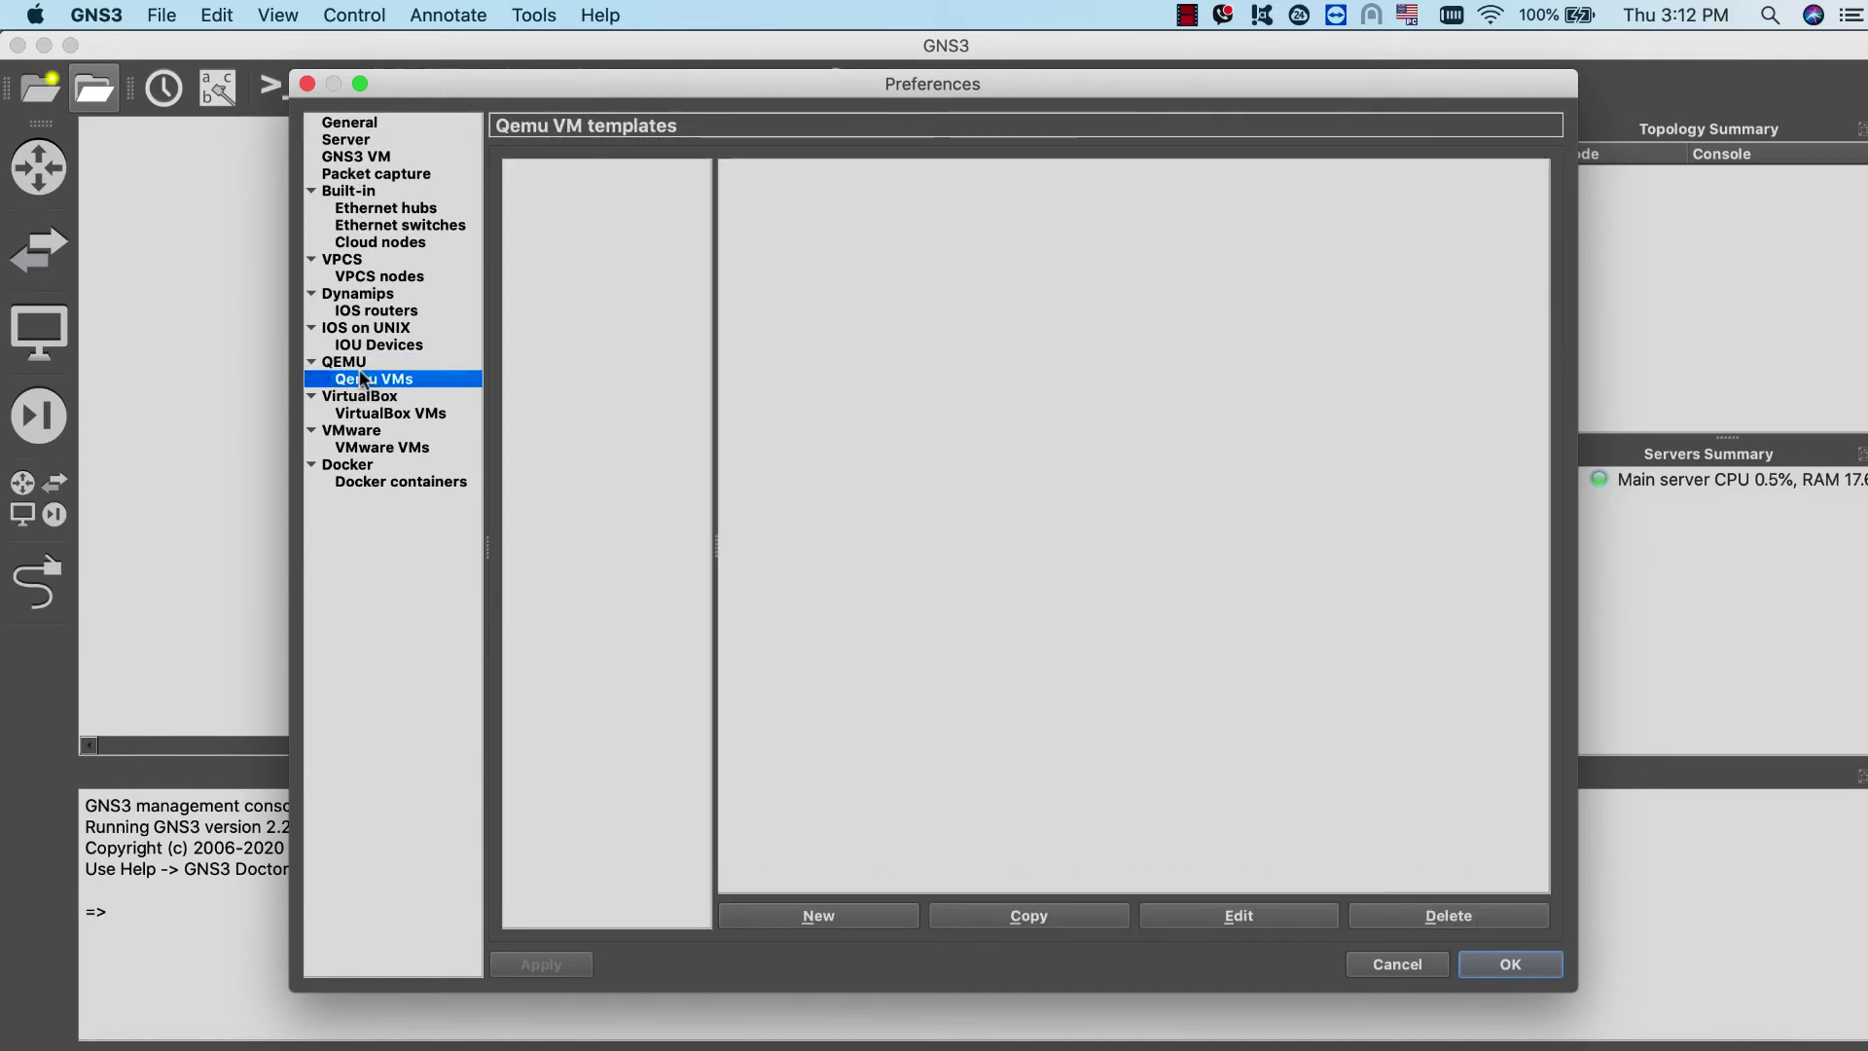
left_click(820, 915)
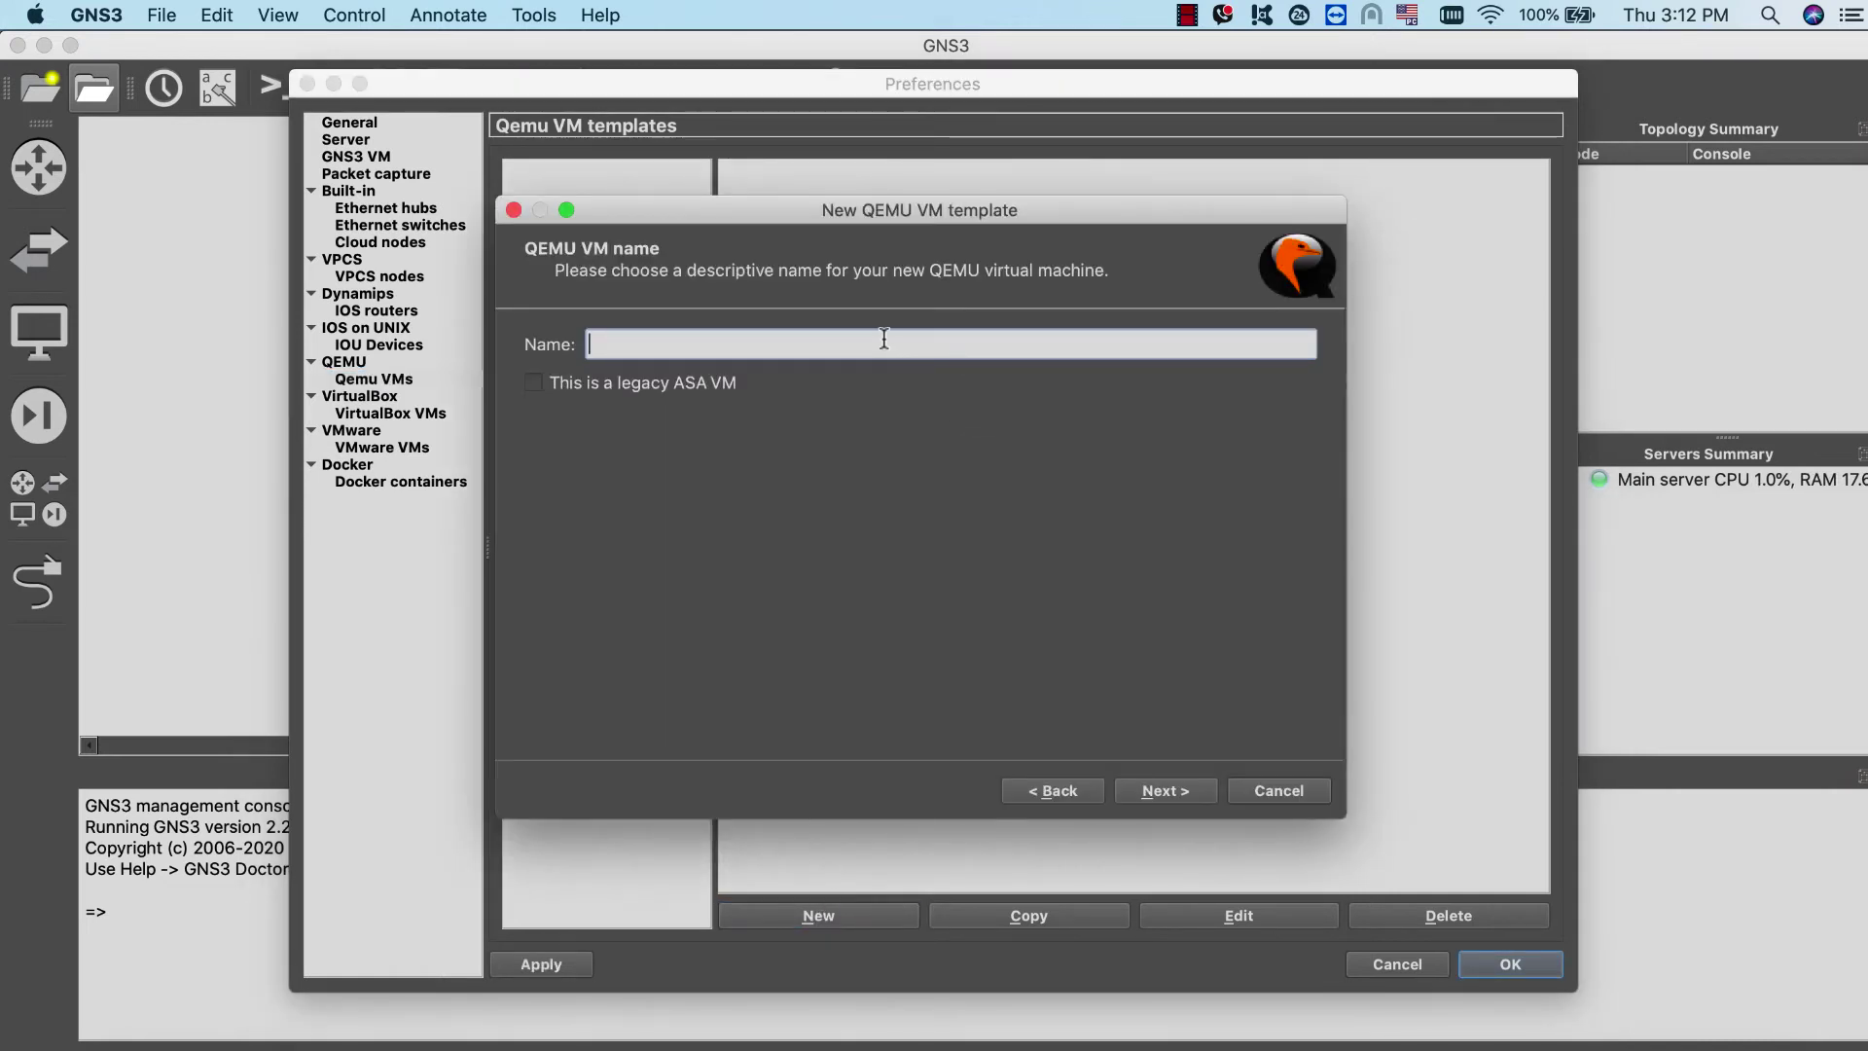
type("MikroTik")
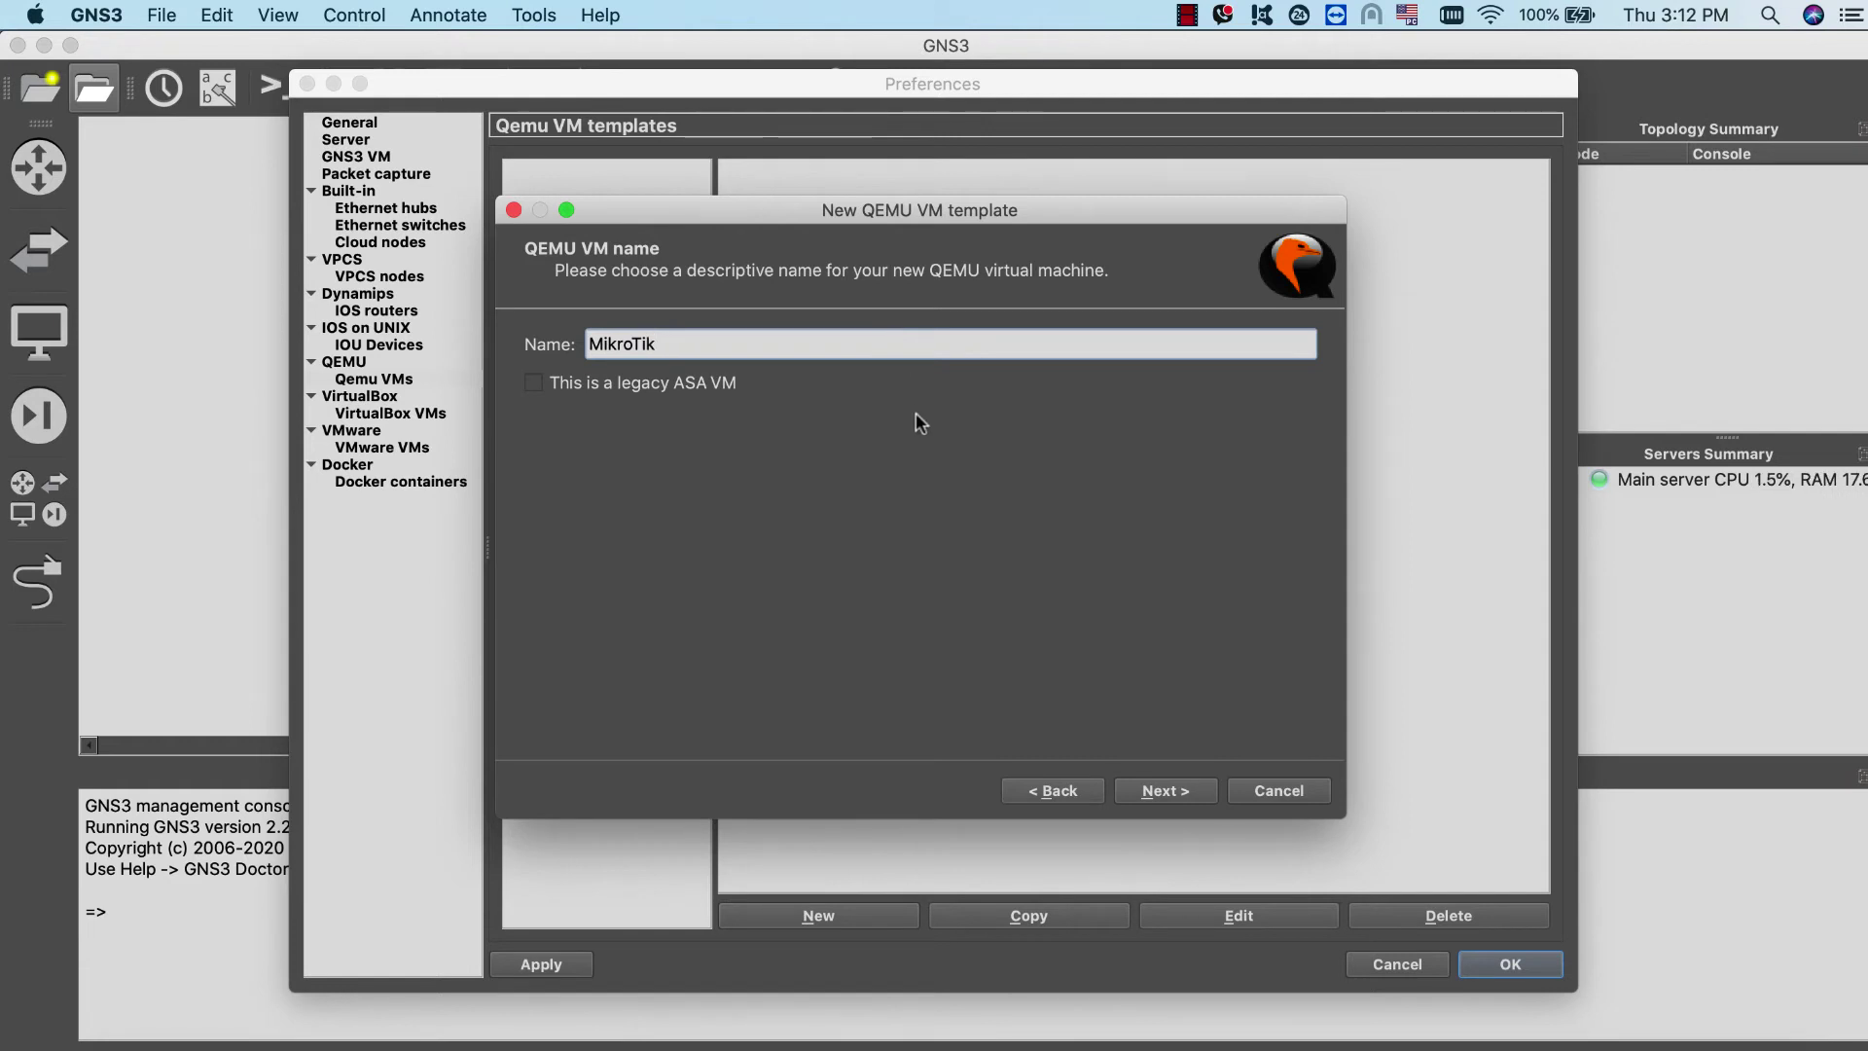
left_click(1174, 792)
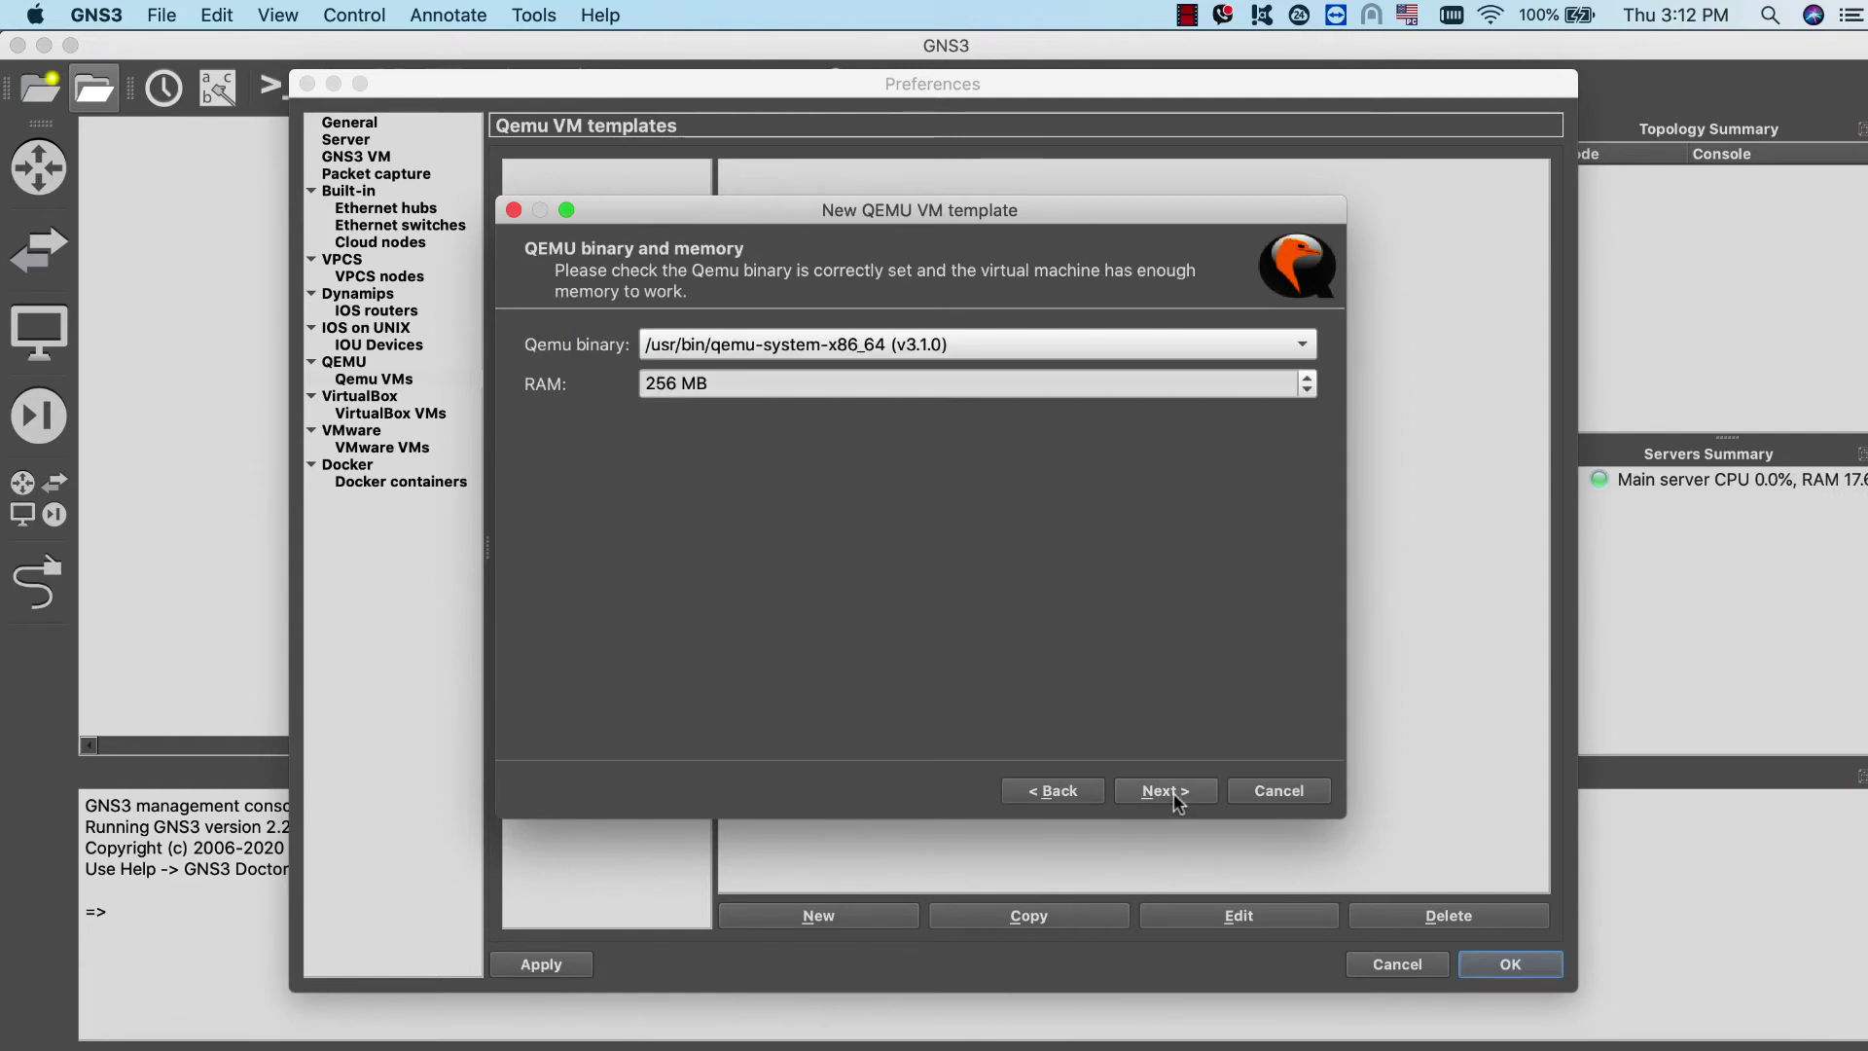
left_click(1168, 791)
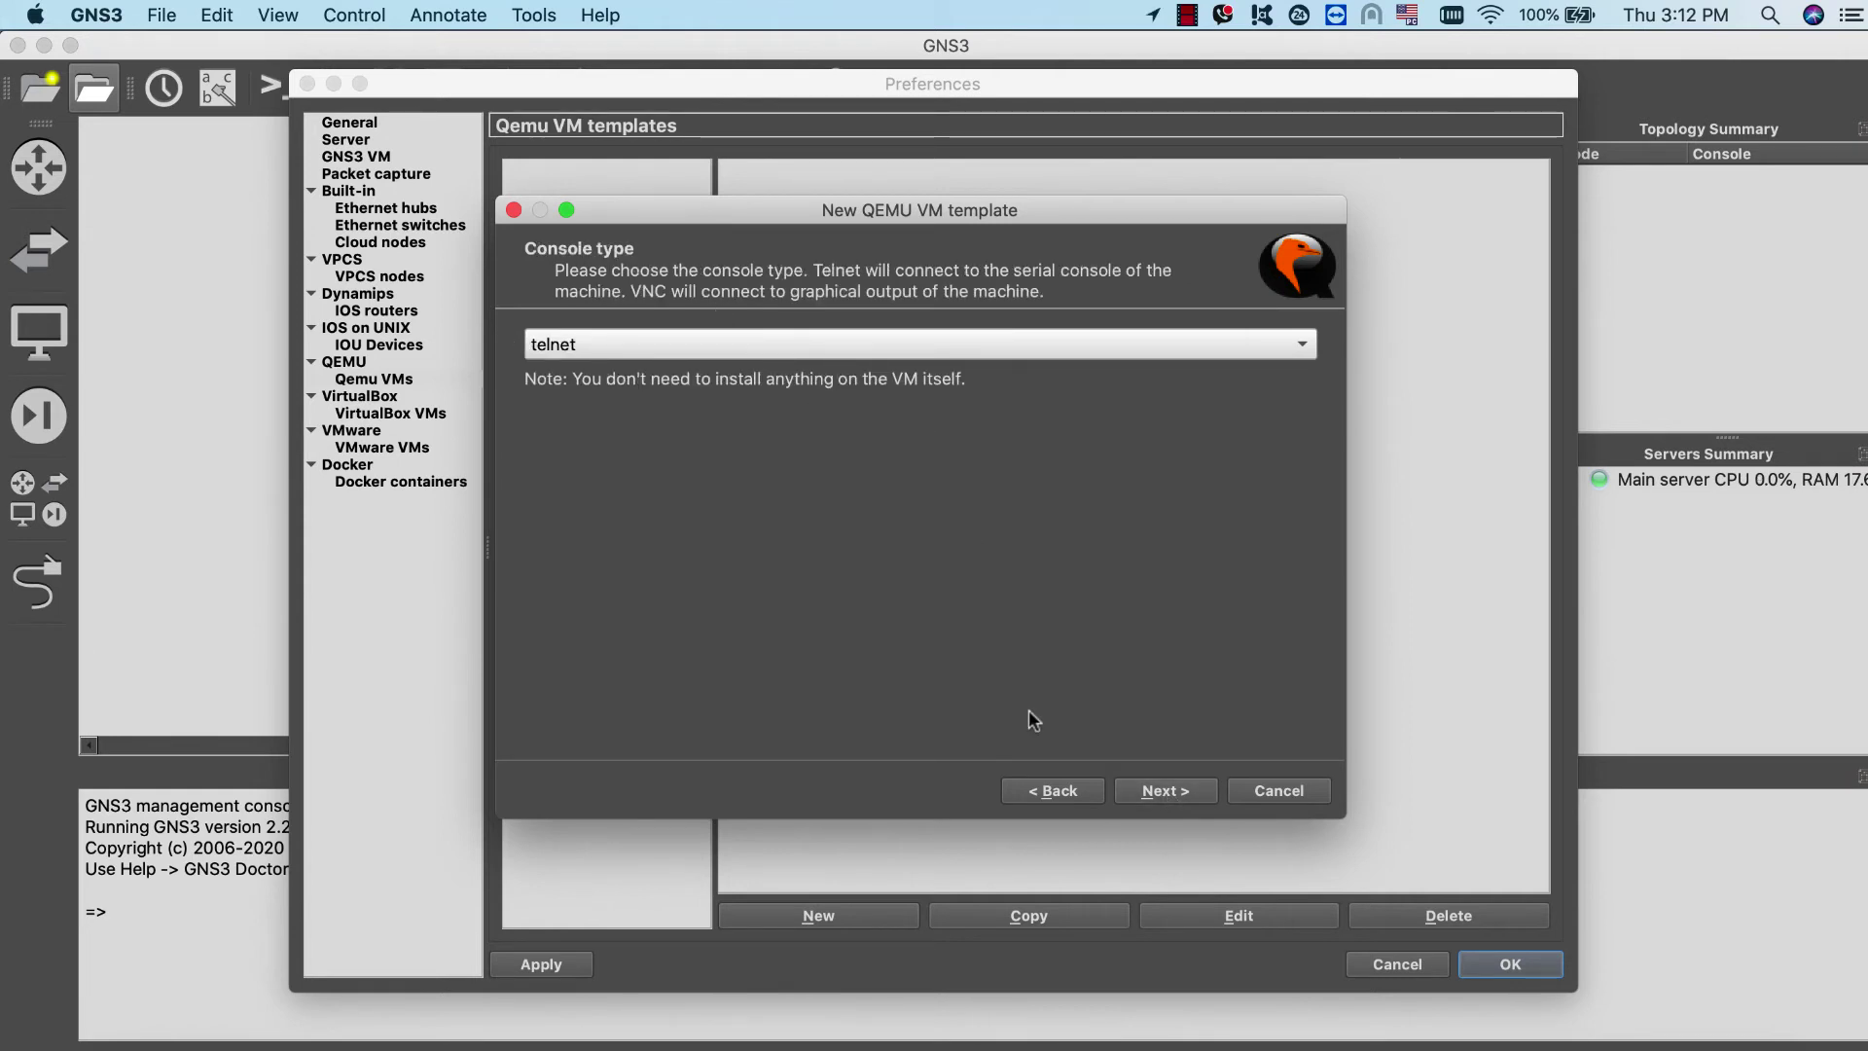
- Accept the telnet console type for the MikroTik template, switch to Firefox, and load mikrotik.com in a new tab
left_click(1161, 788)
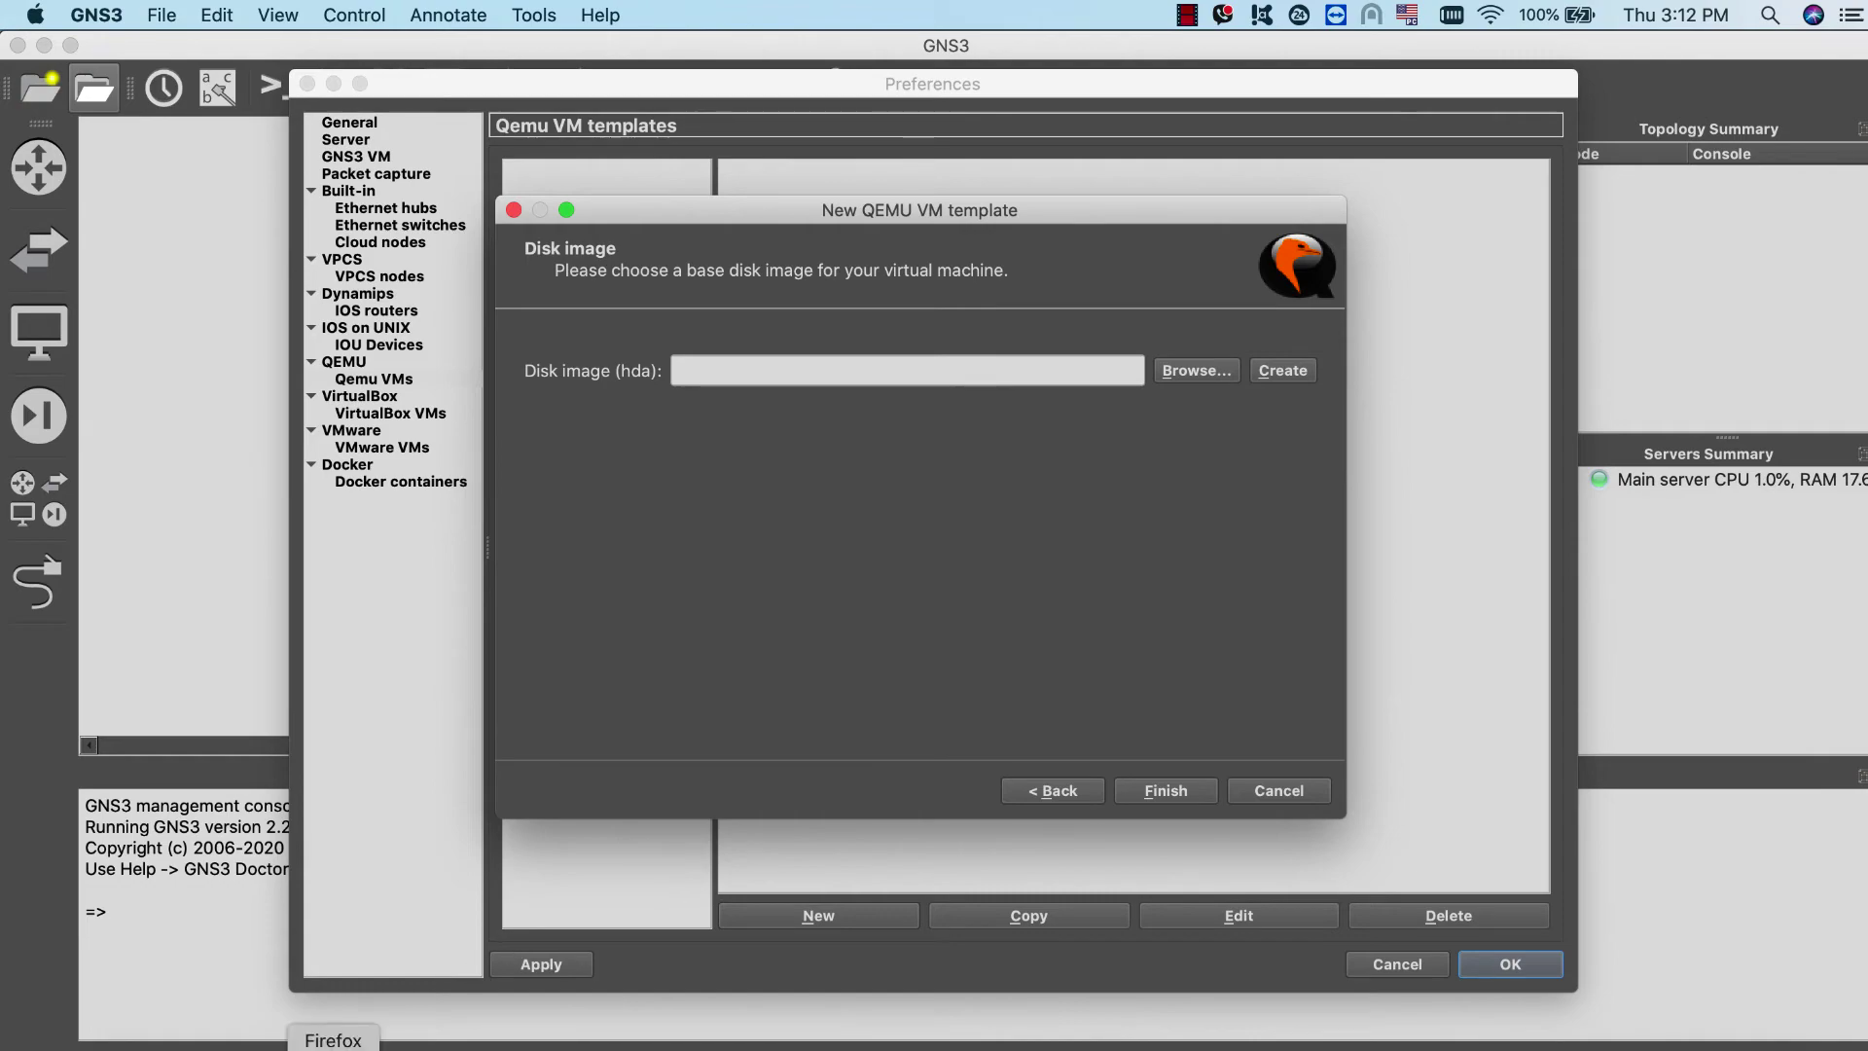
left_click(328, 1047)
left_click(613, 22)
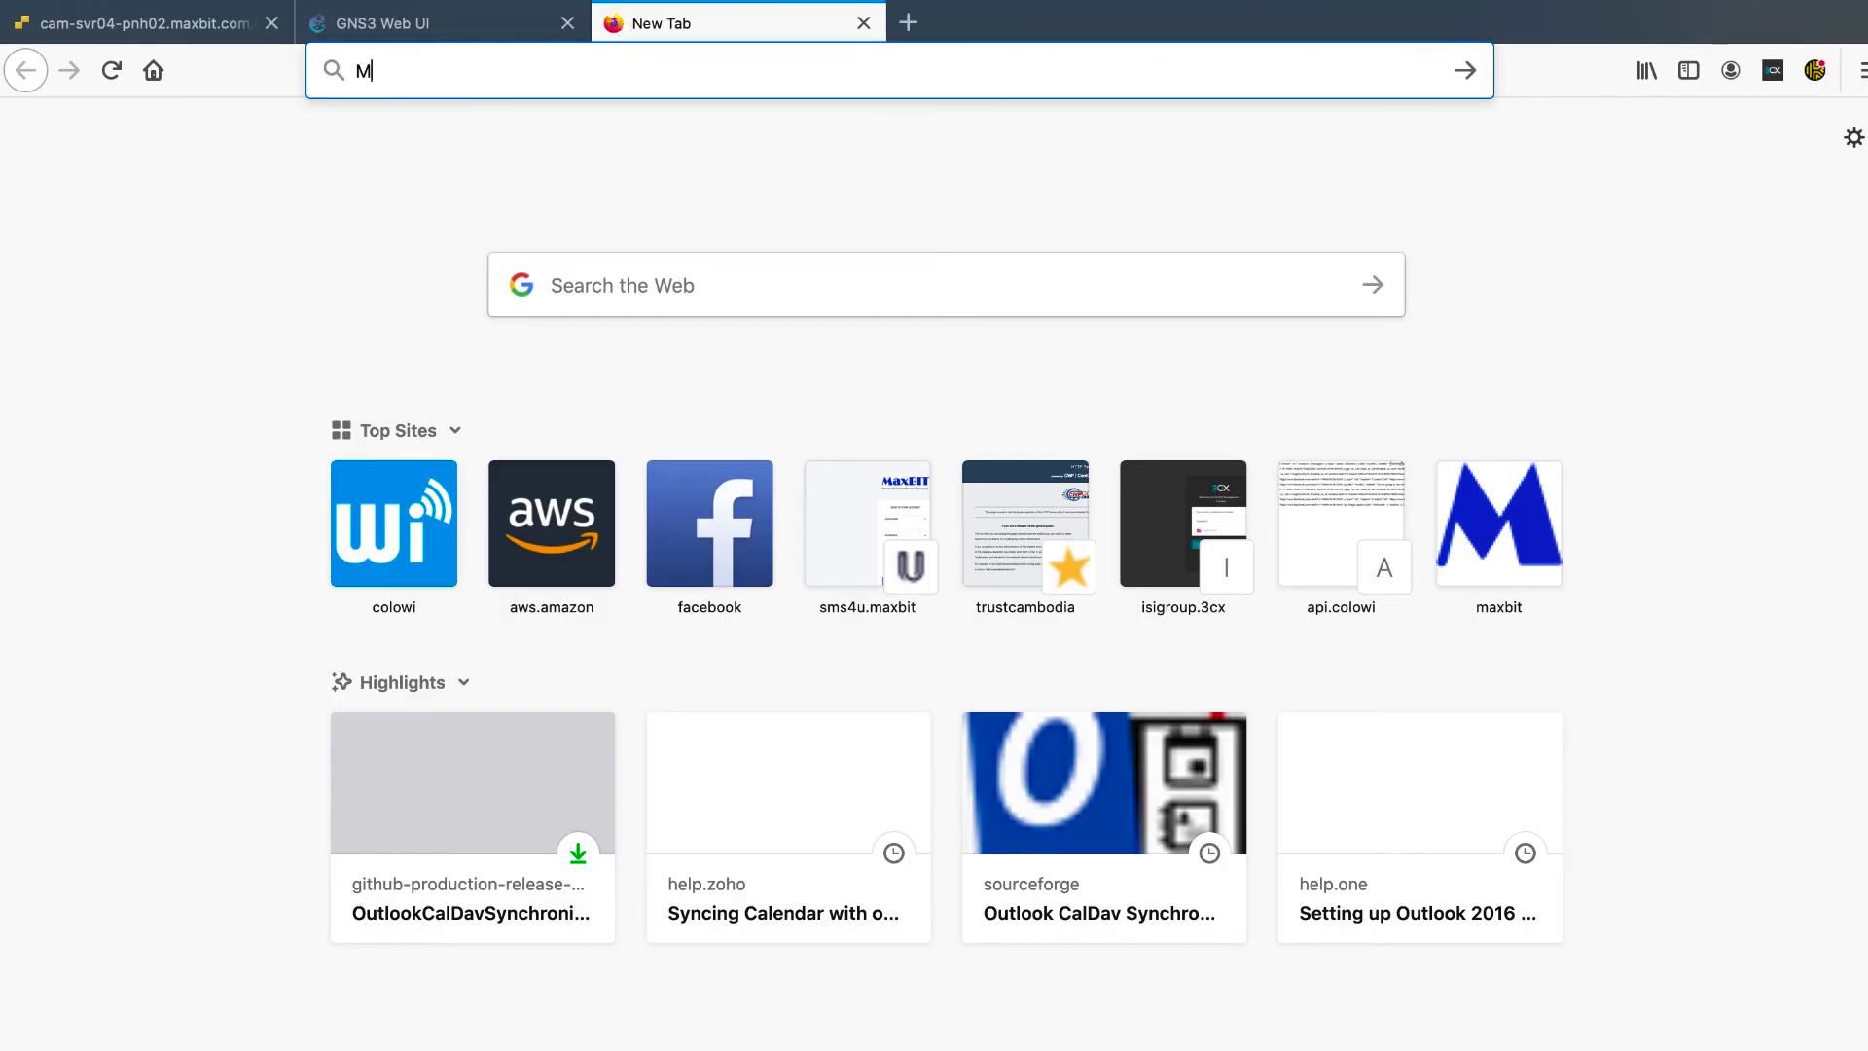
type("MIKR")
key("BackSpace")
key("BackSpace")
key("BackSpace")
type("oi")
key("BackSpace")
type("k")
key("BackSpace")
key("BackSpace")
type("ikrot")
key("BackSpace")
type("Tik.com")
key("Return")
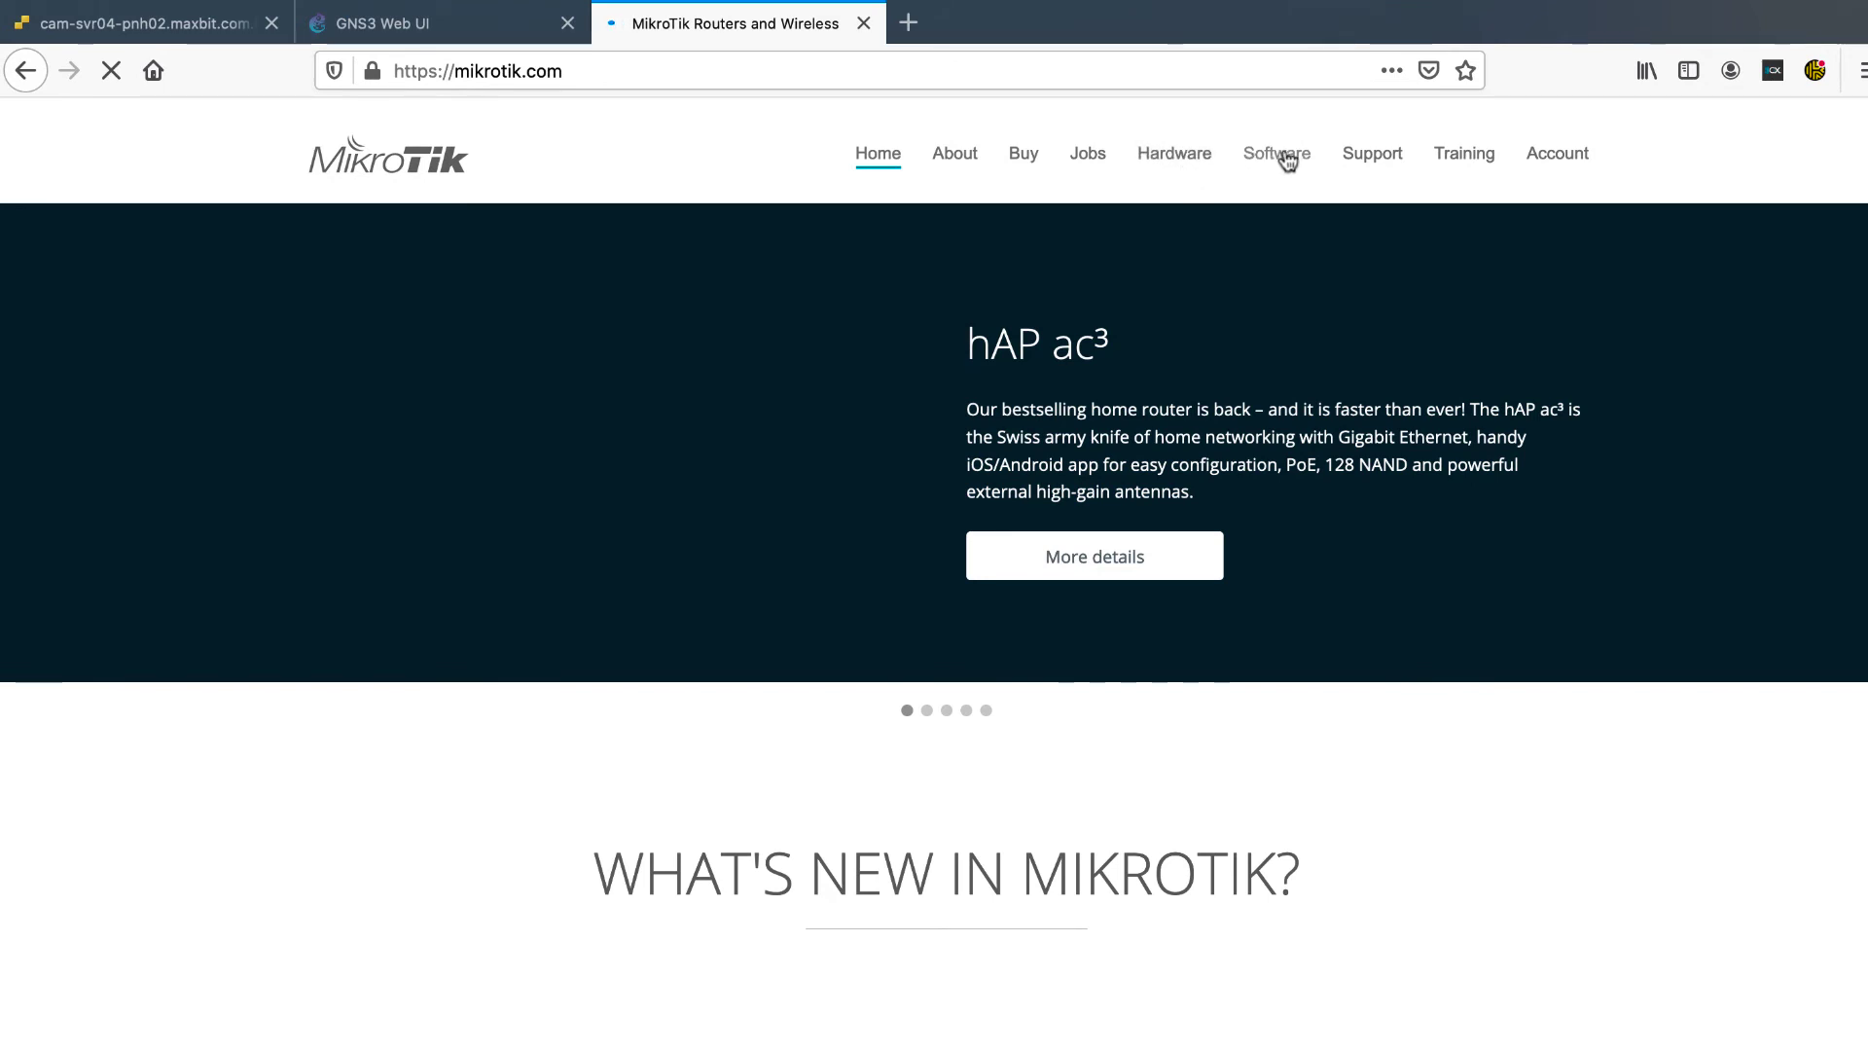
- Locate the Cloud Hosted Router 6.47.4 (Stable) raw disk image on MikroTik's software download page, and open and cancel its download prompt
left_click(1285, 158)
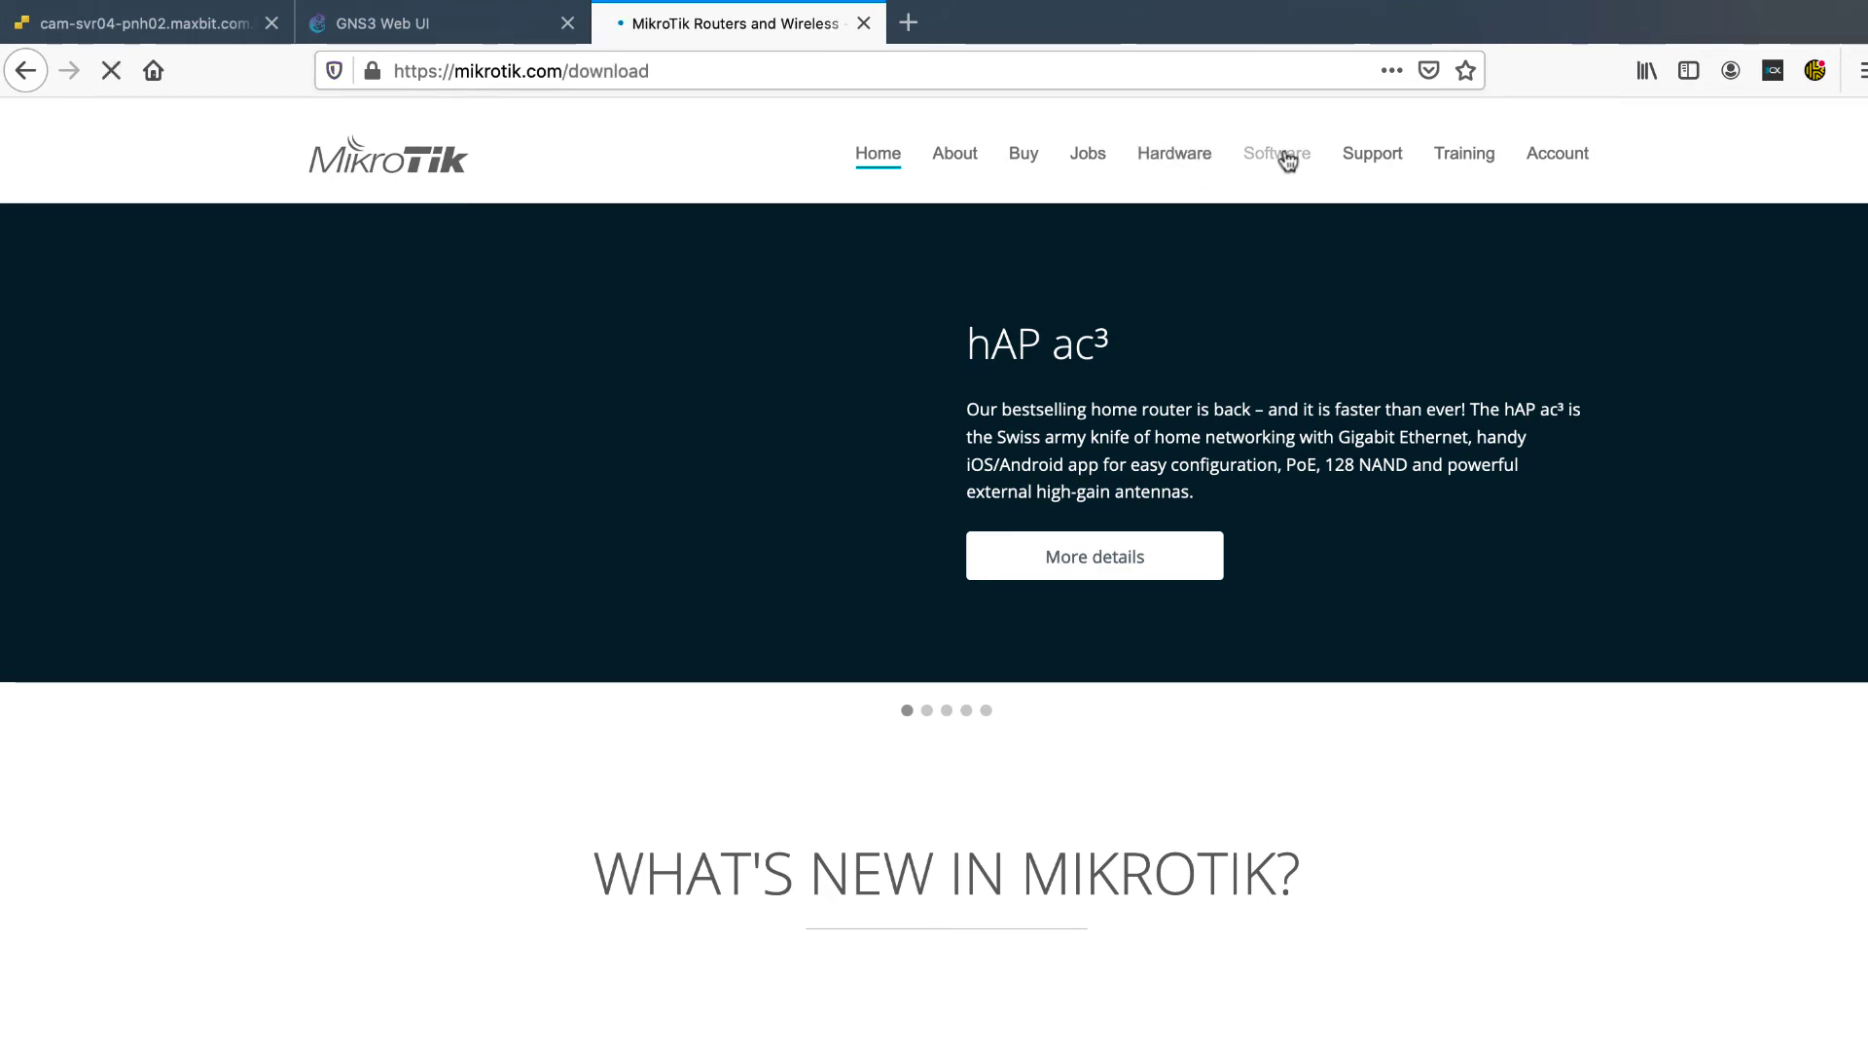
scroll(915, 643, "down", 15)
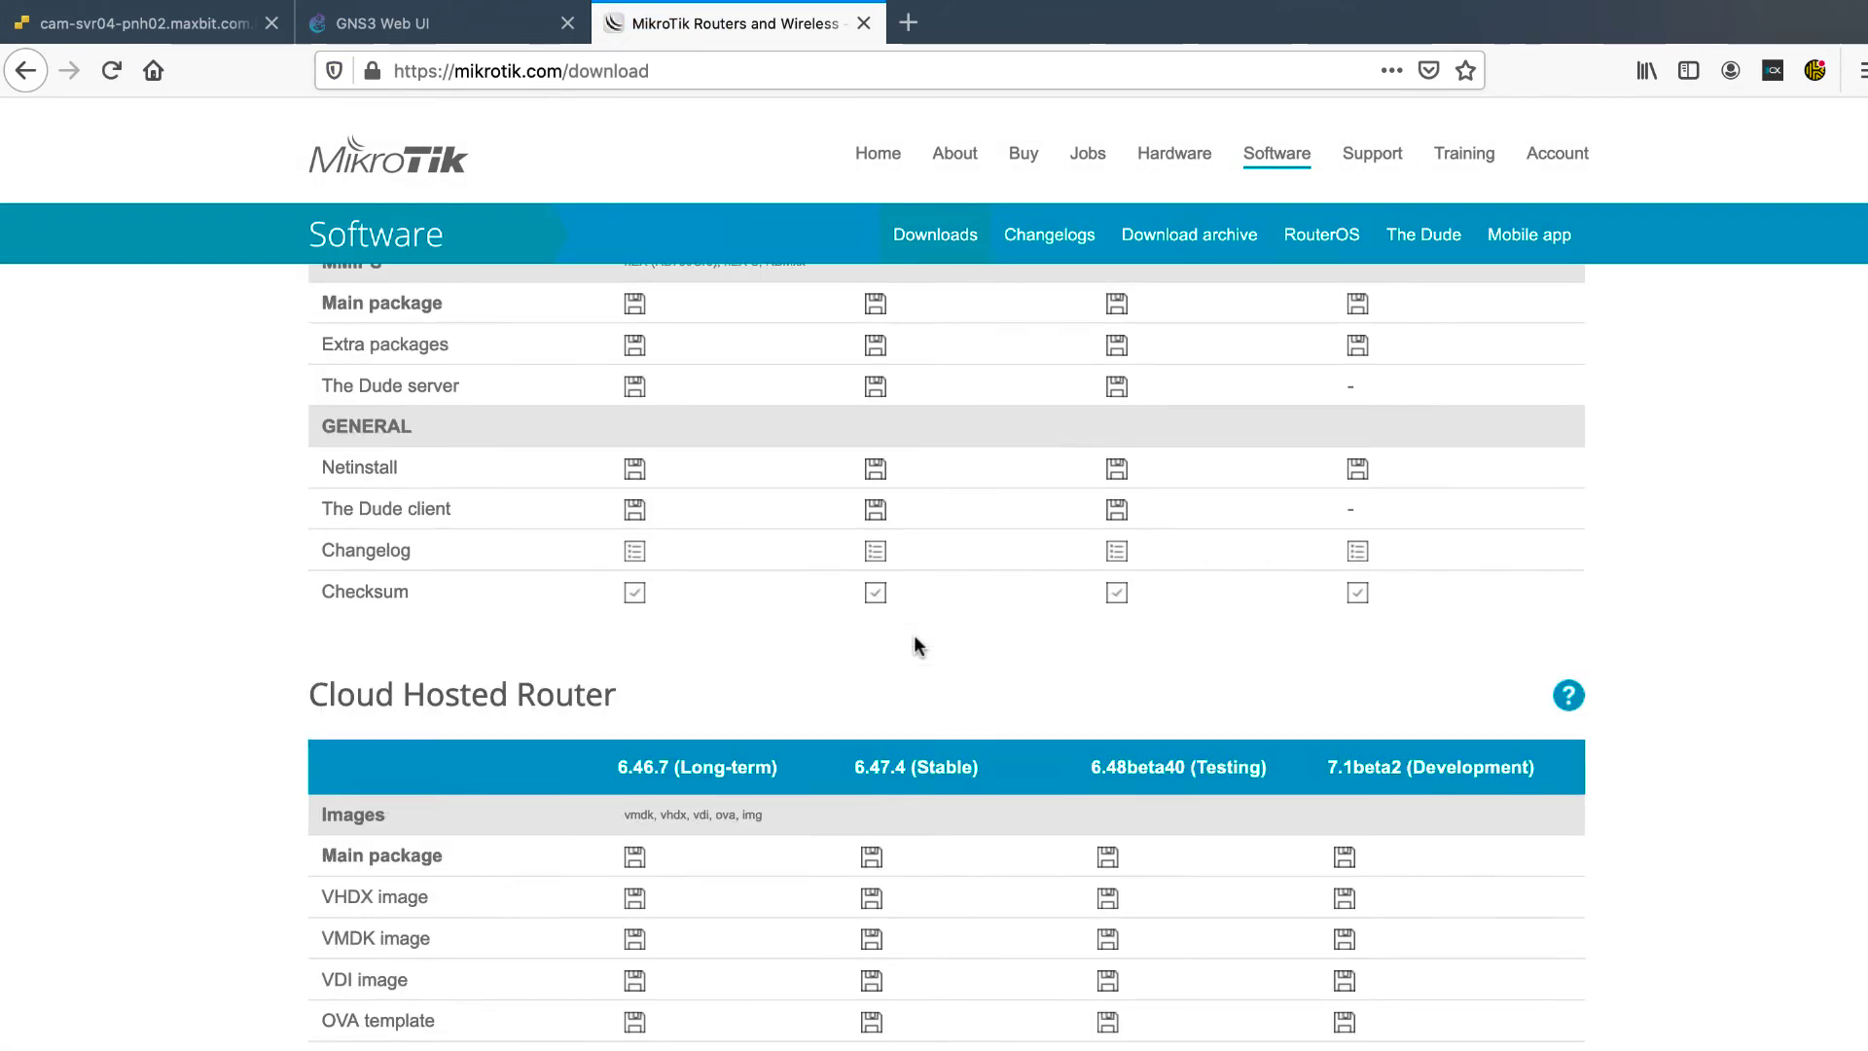
scroll(915, 643, "up", 3)
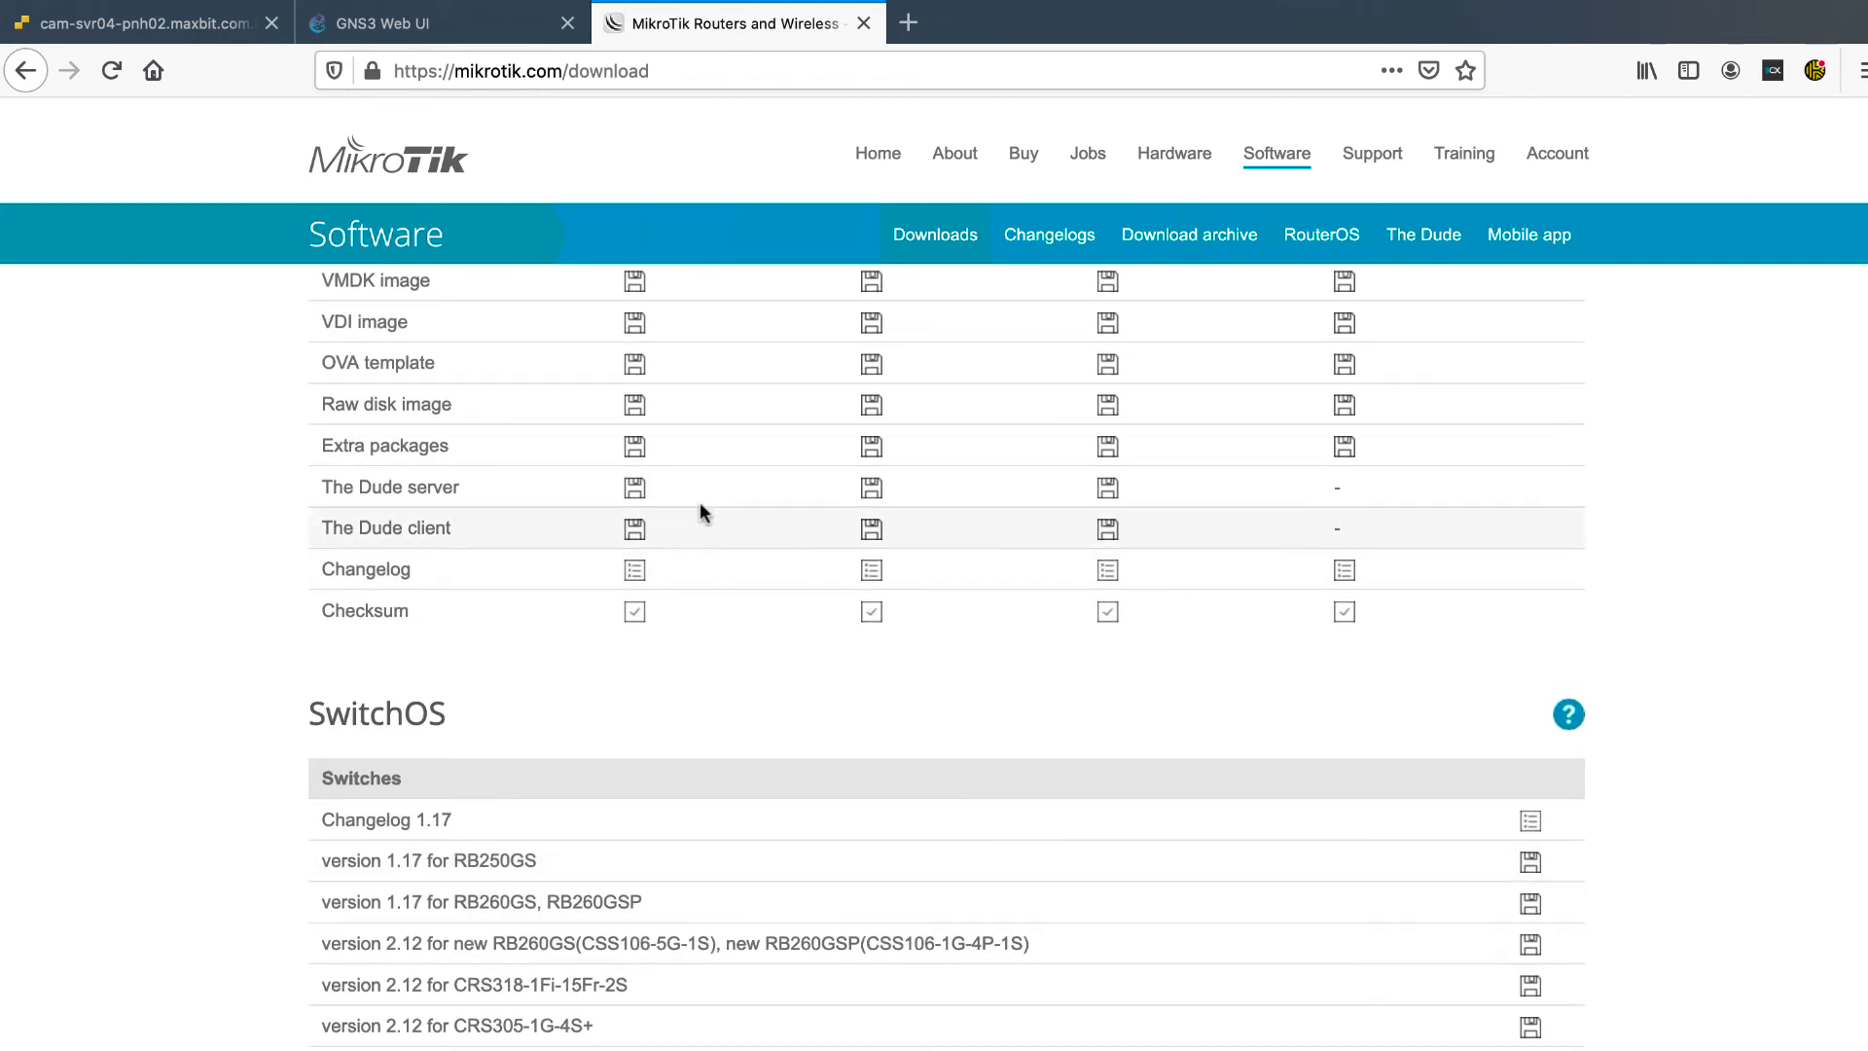
scroll(691, 508, "up", 2)
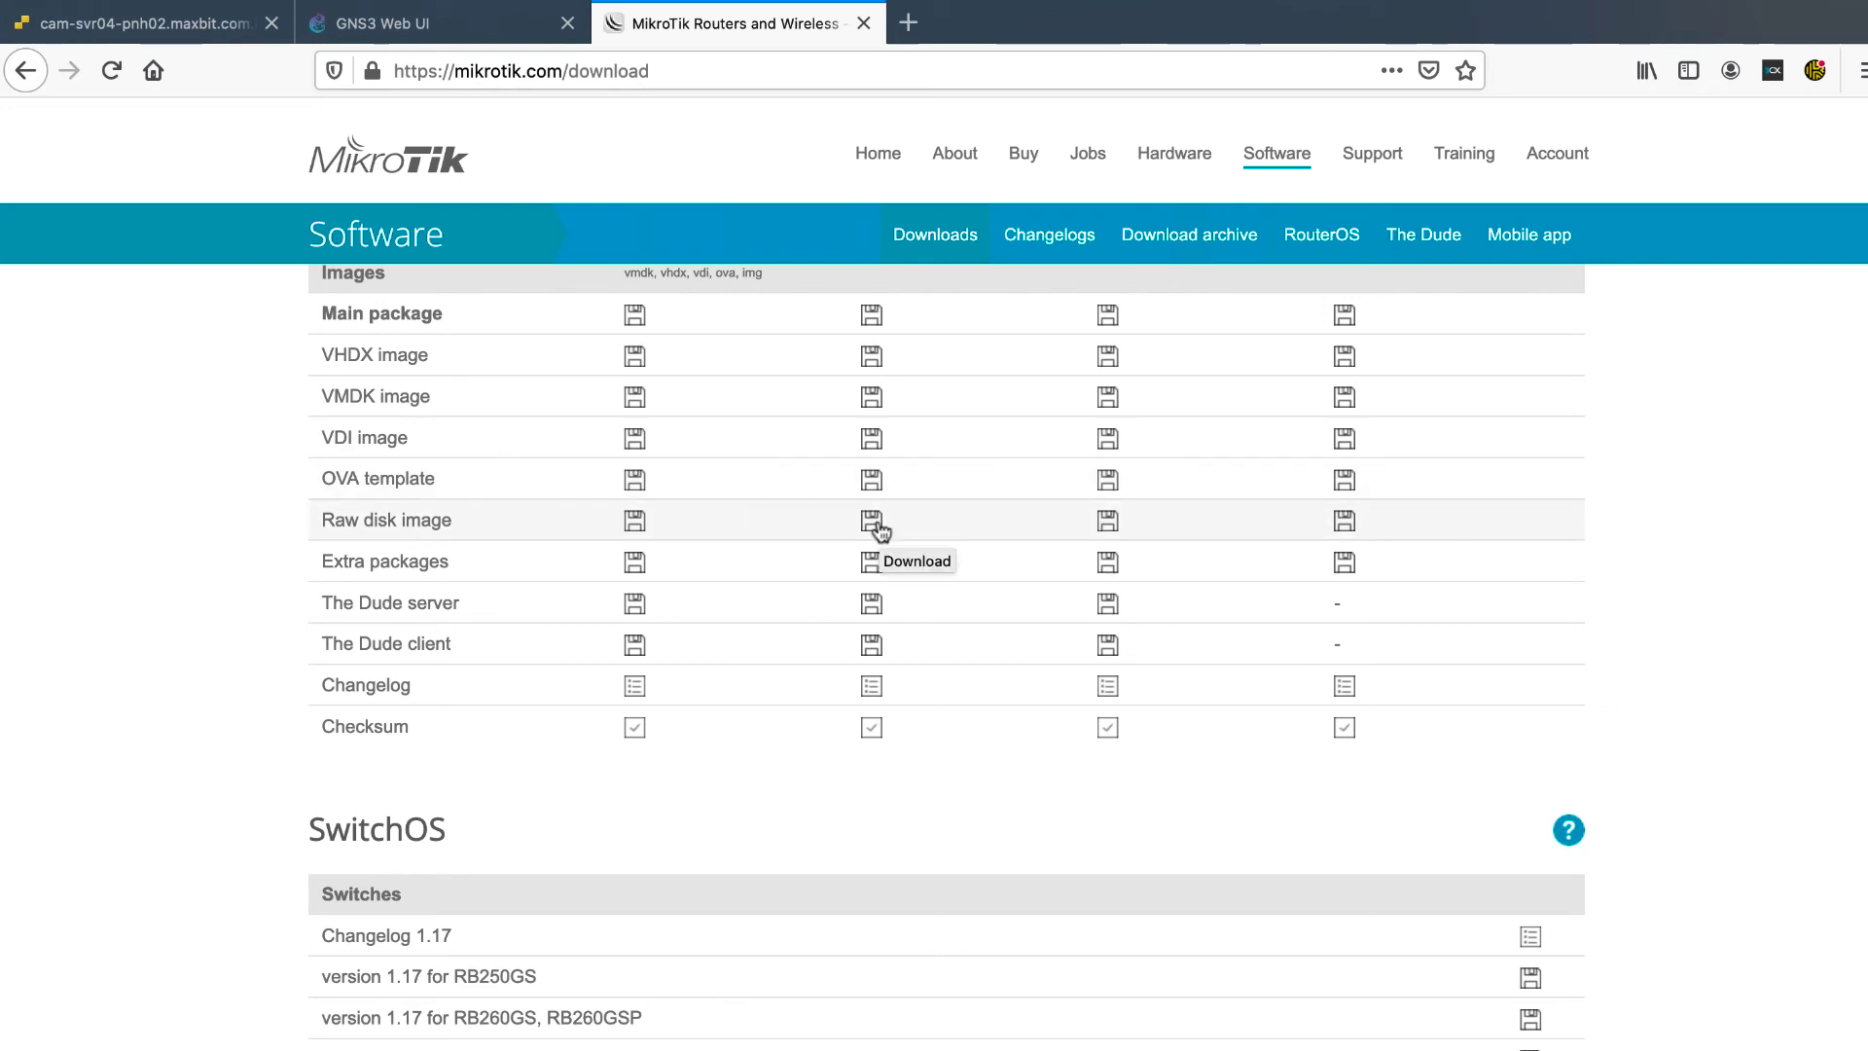
scroll(879, 528, "up", 2)
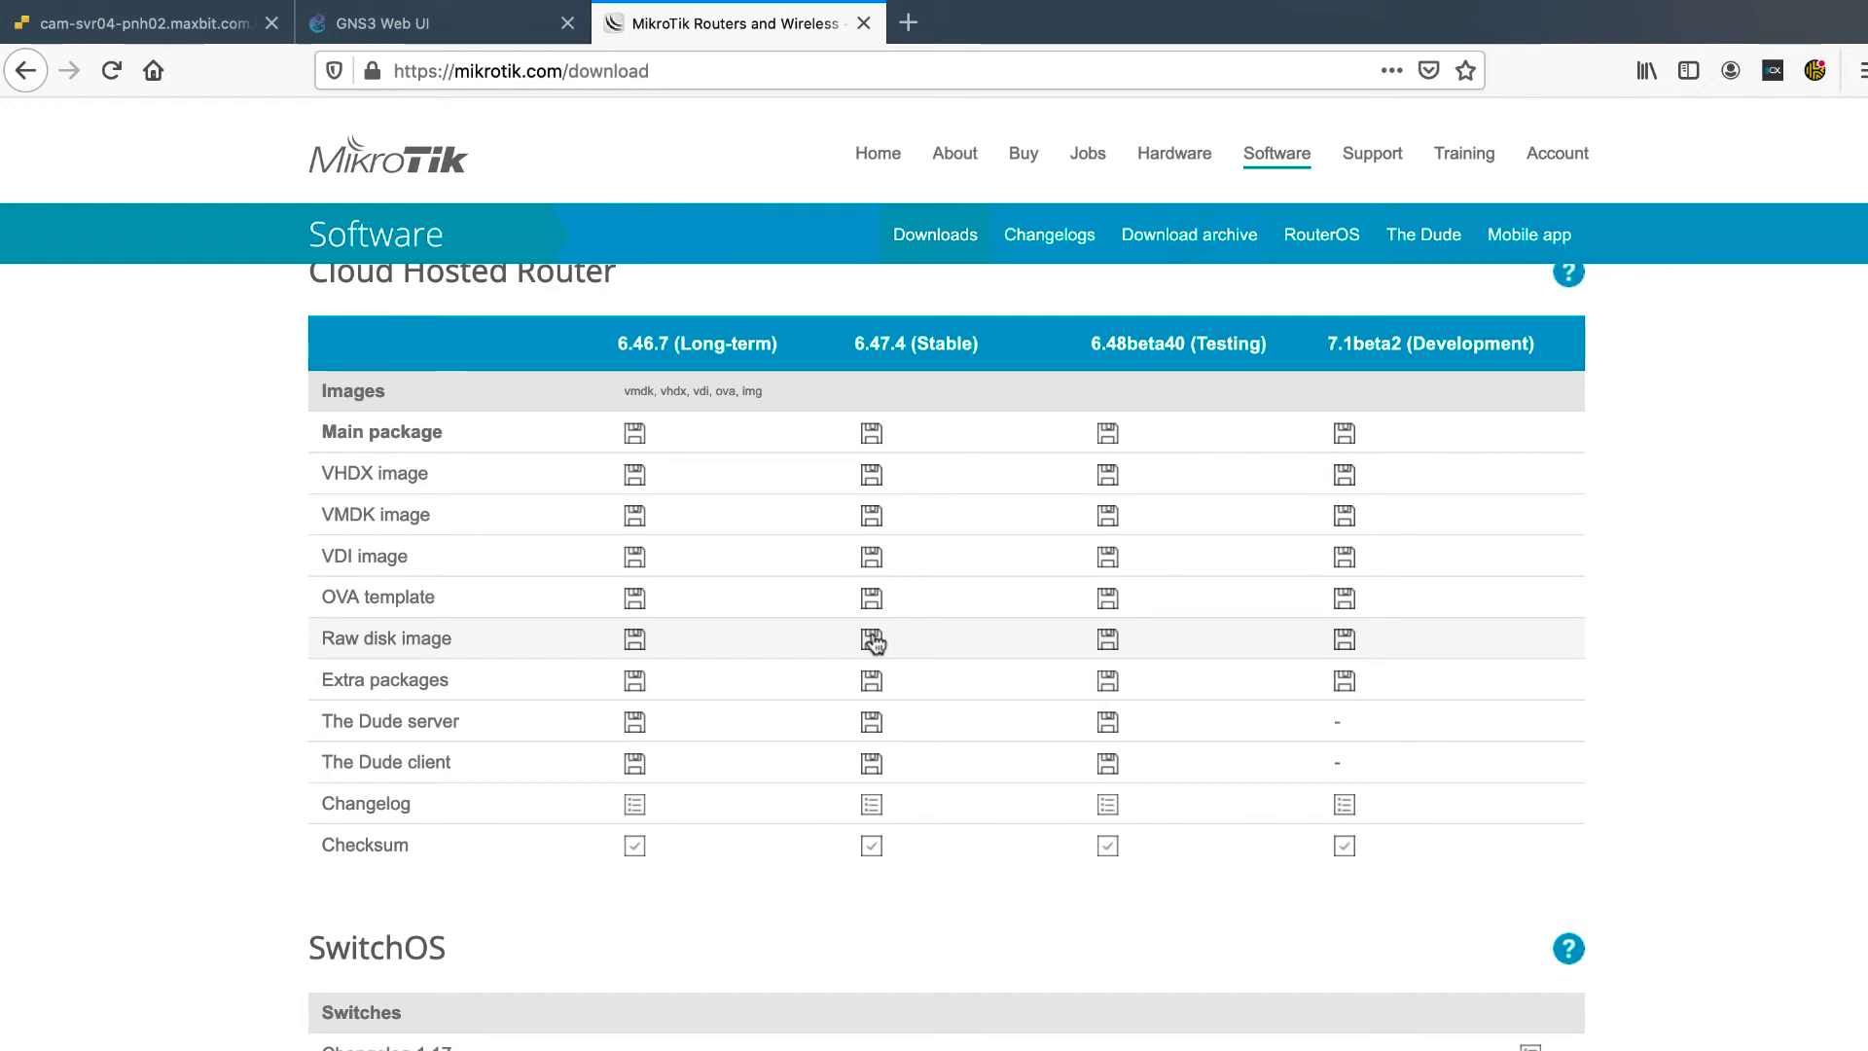
left_click(873, 640)
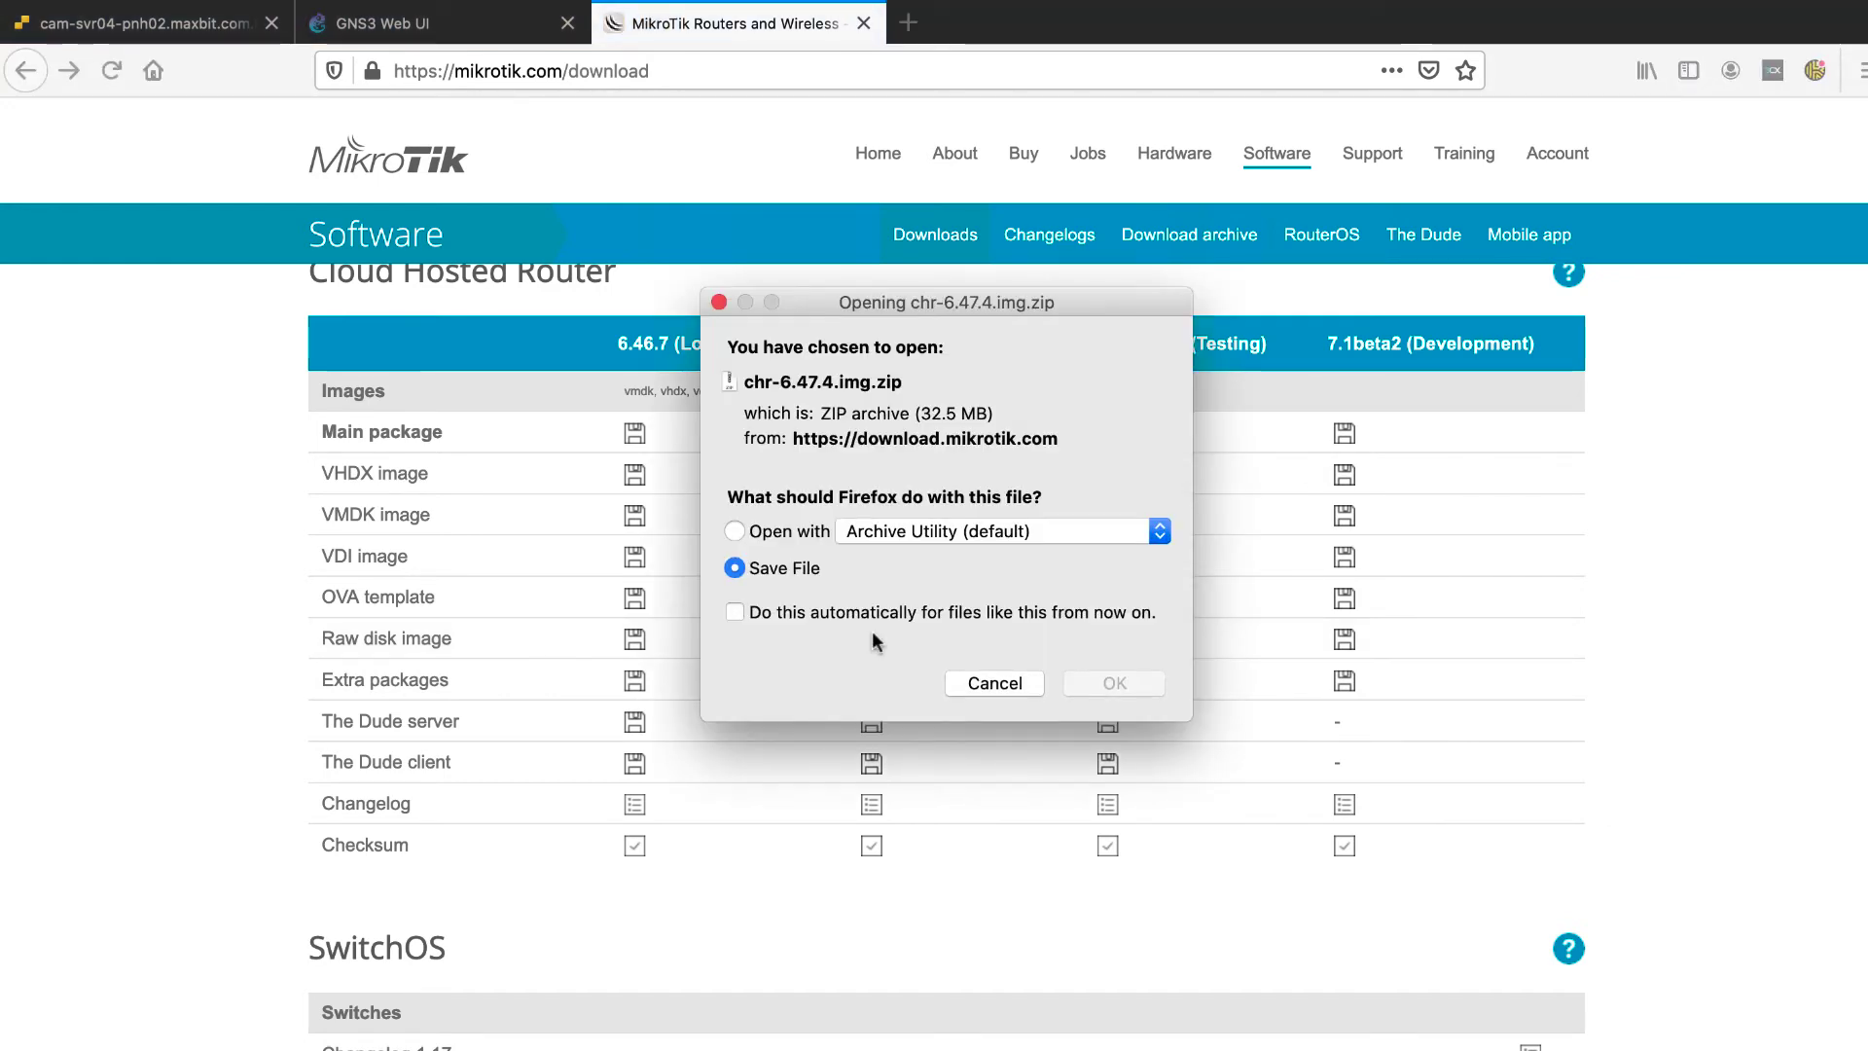
left_click(987, 685)
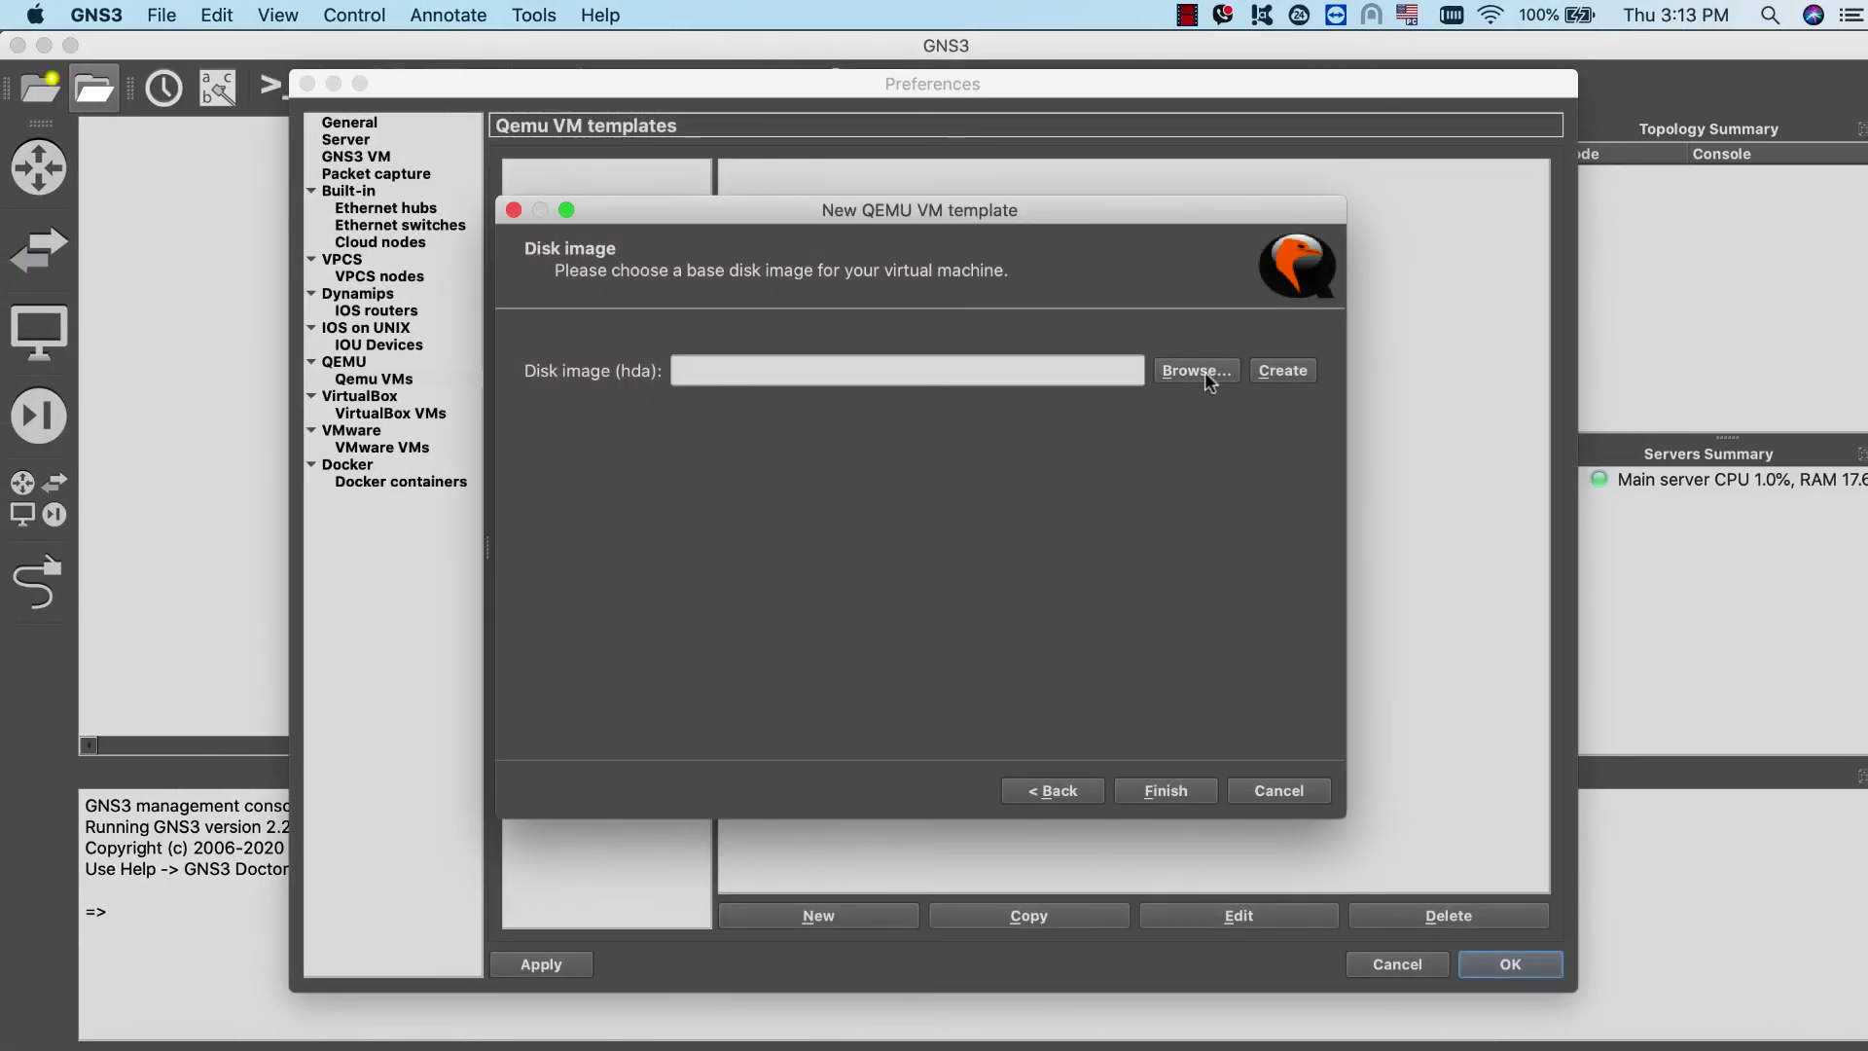
- Back in GNS3, choose chr-6.47.4.img as the template's hda disk image and finish creating the template
left_click(1205, 371)
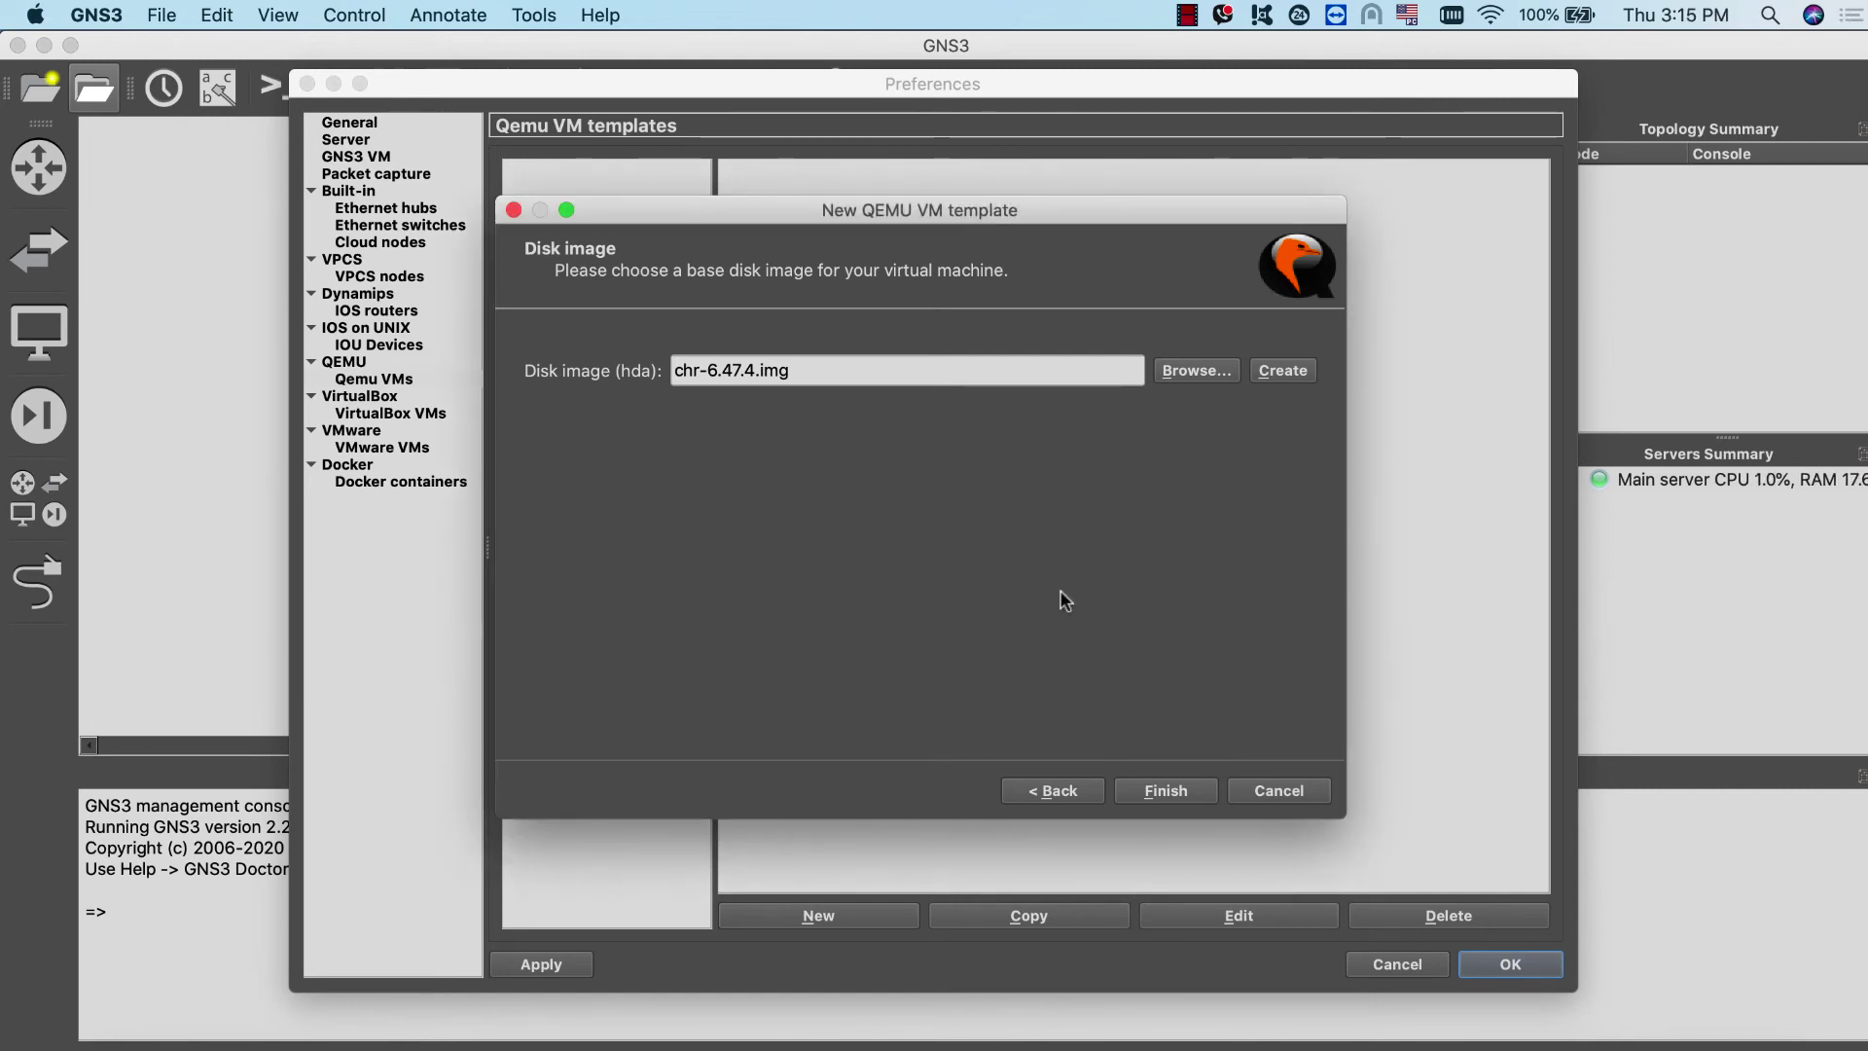
left_click(1166, 792)
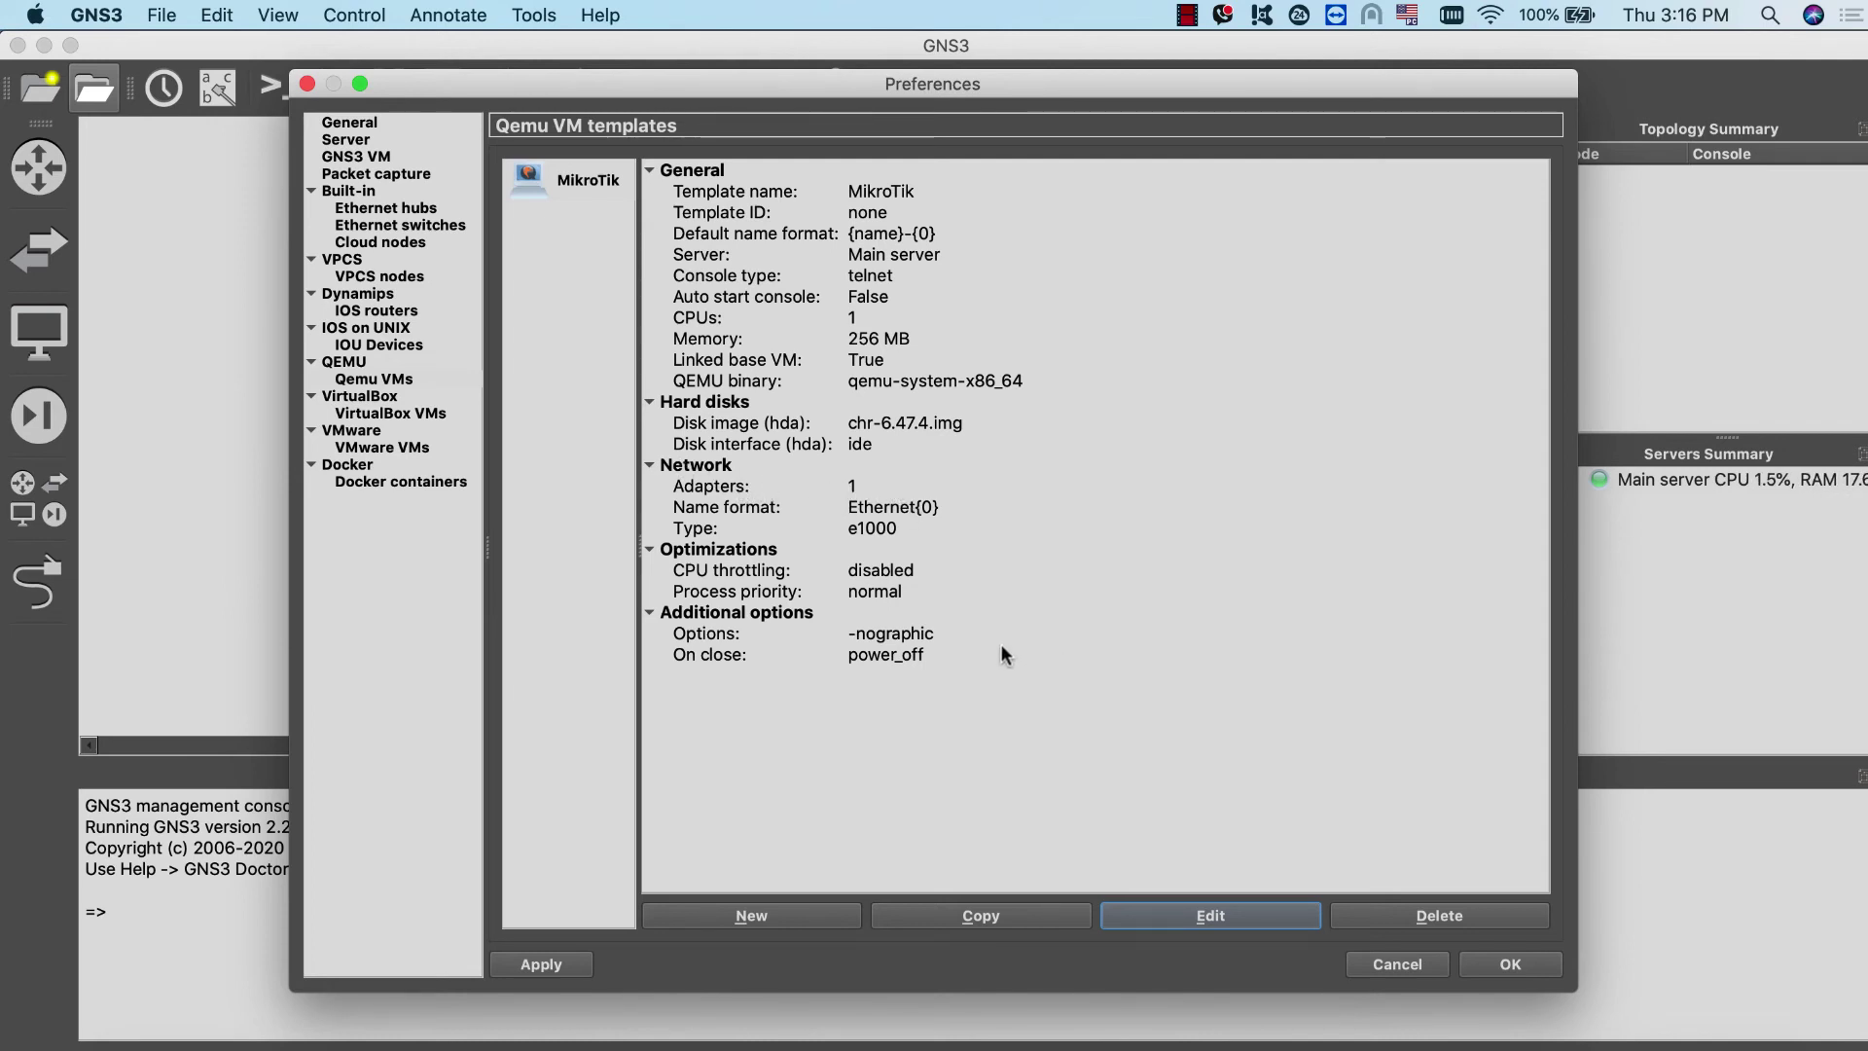
- Set the MikroTik template's network adapters to 10, and confirm both the template configuration and the preferences
left_click(1215, 915)
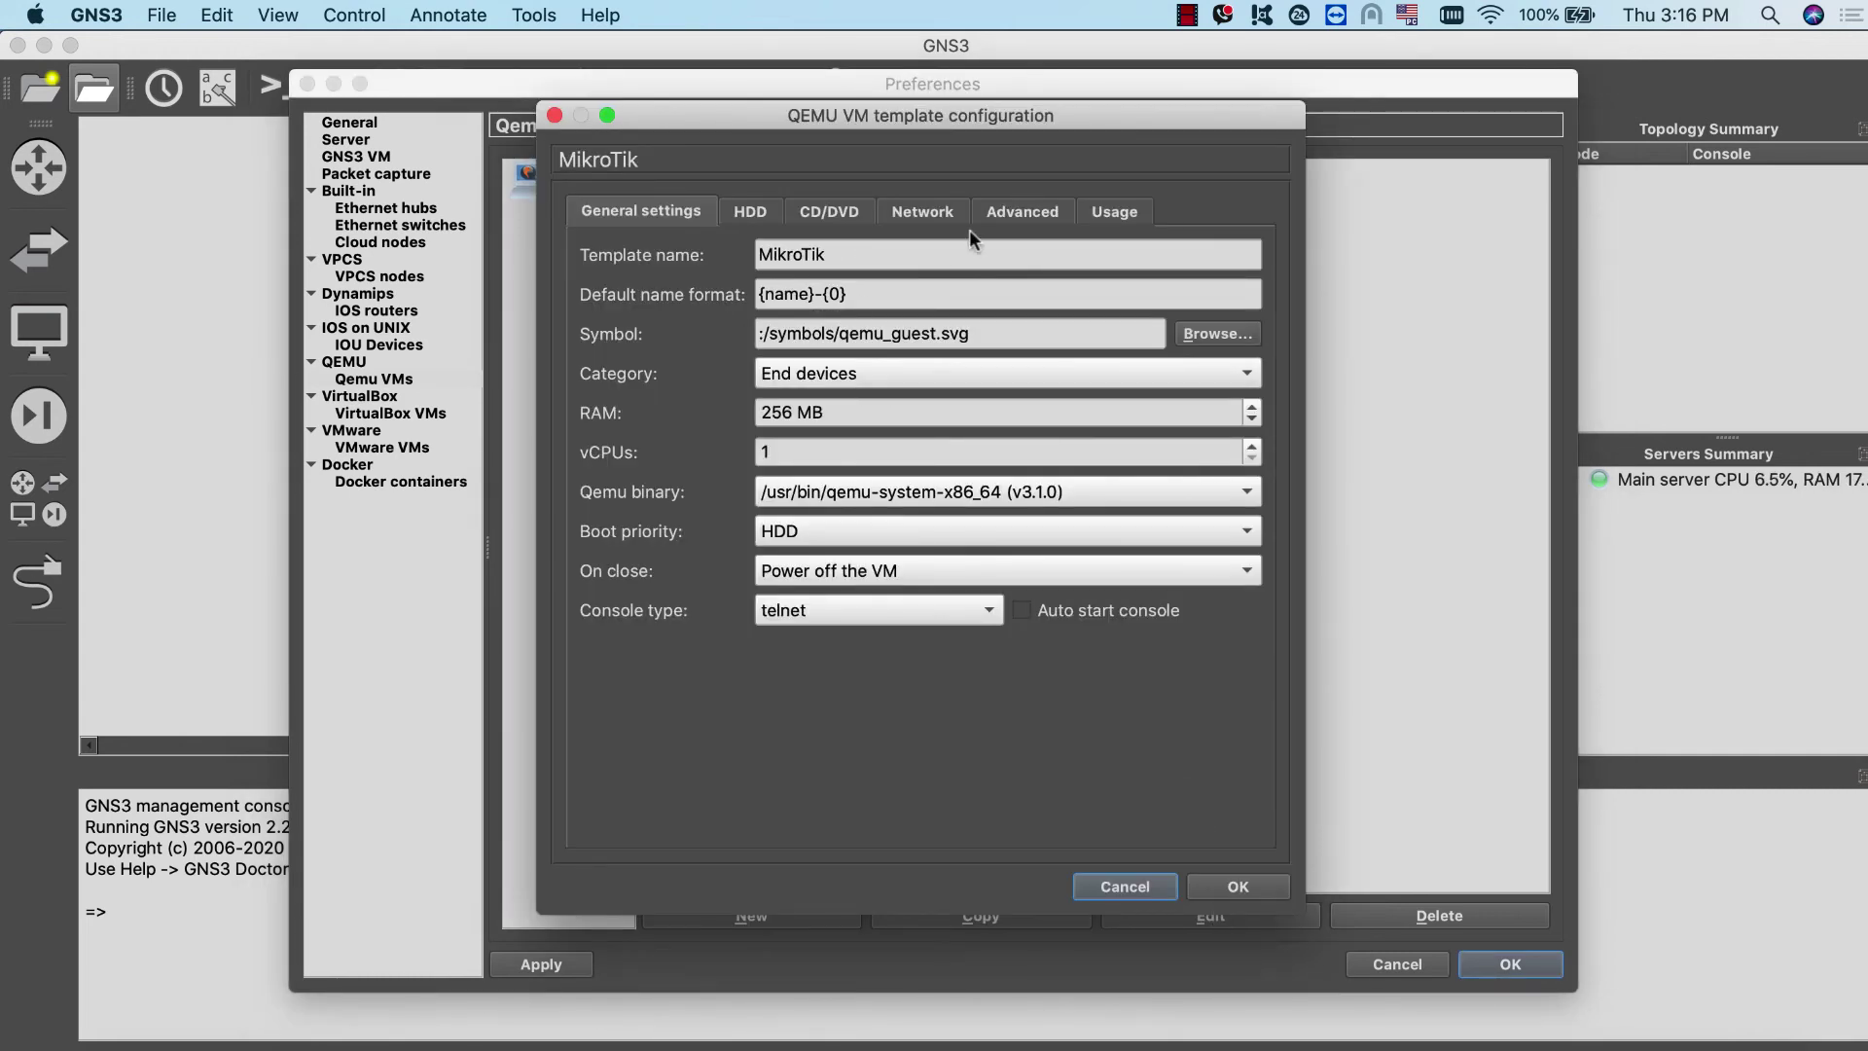
left_click(922, 211)
left_click(870, 254)
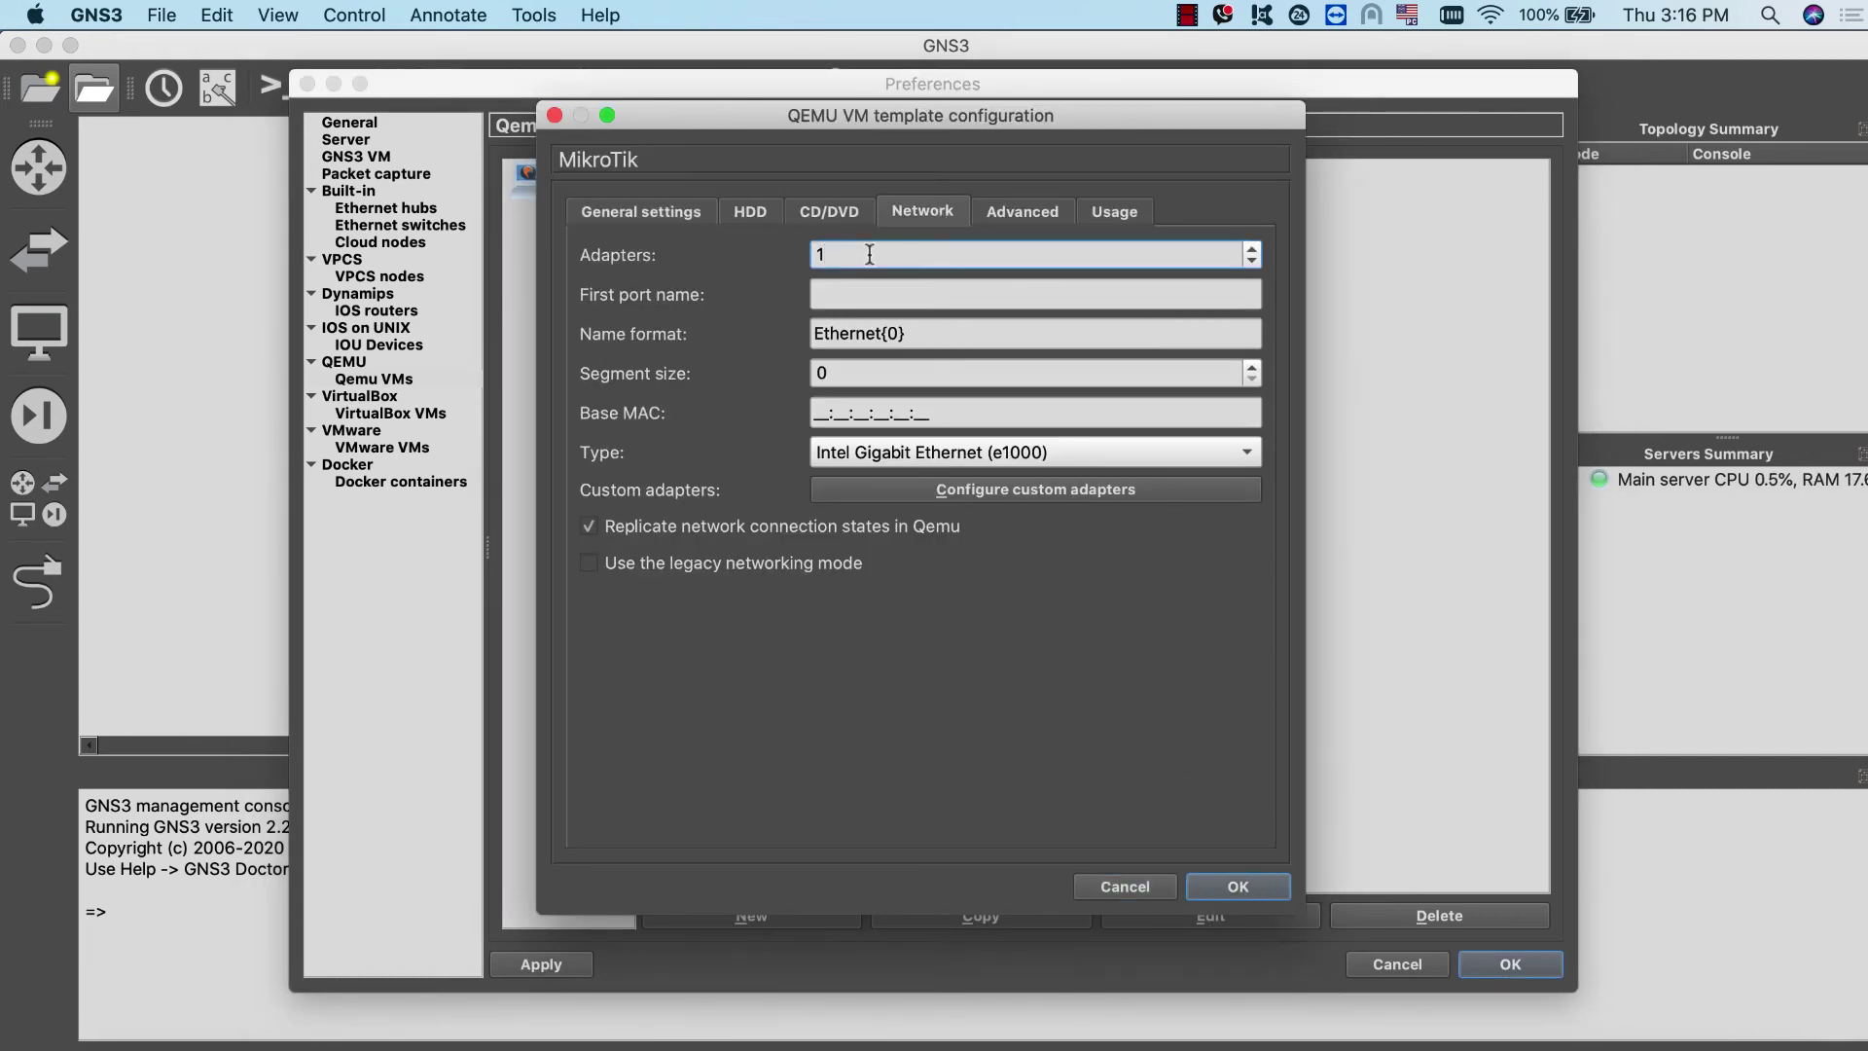
left_click(1209, 871)
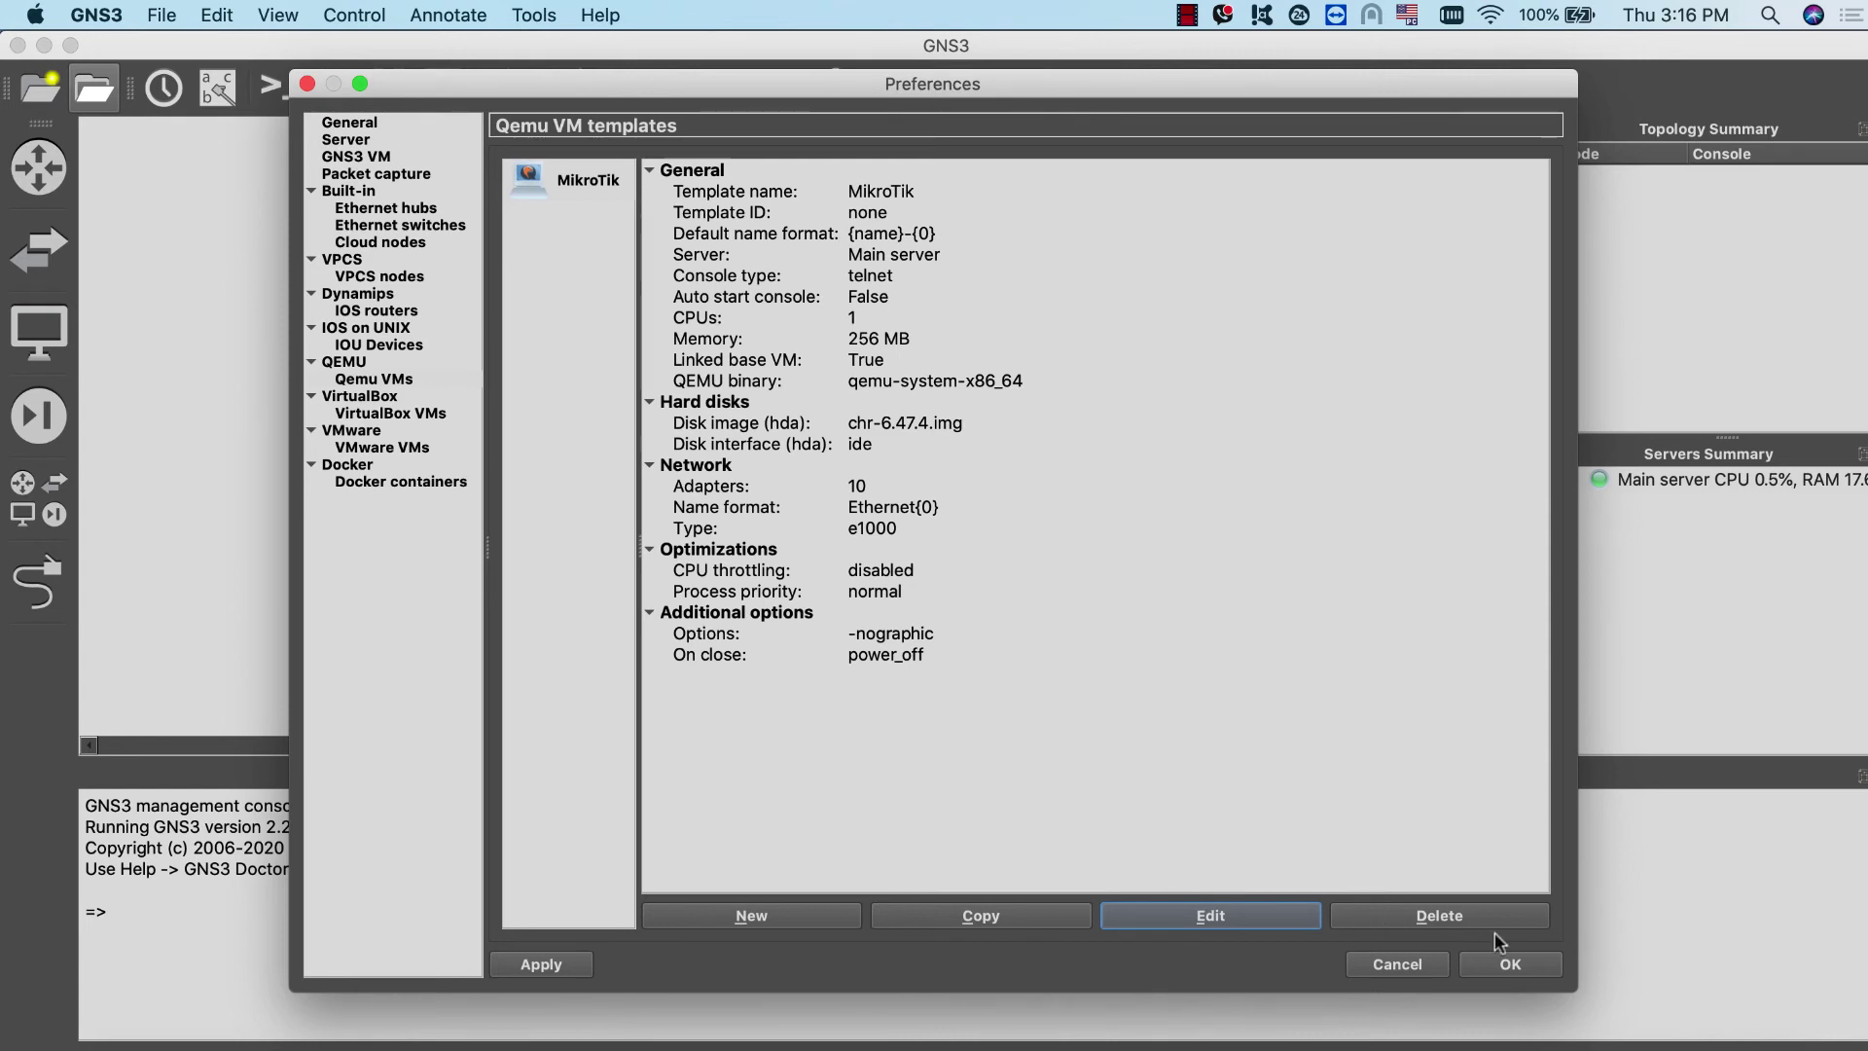
left_click(1511, 964)
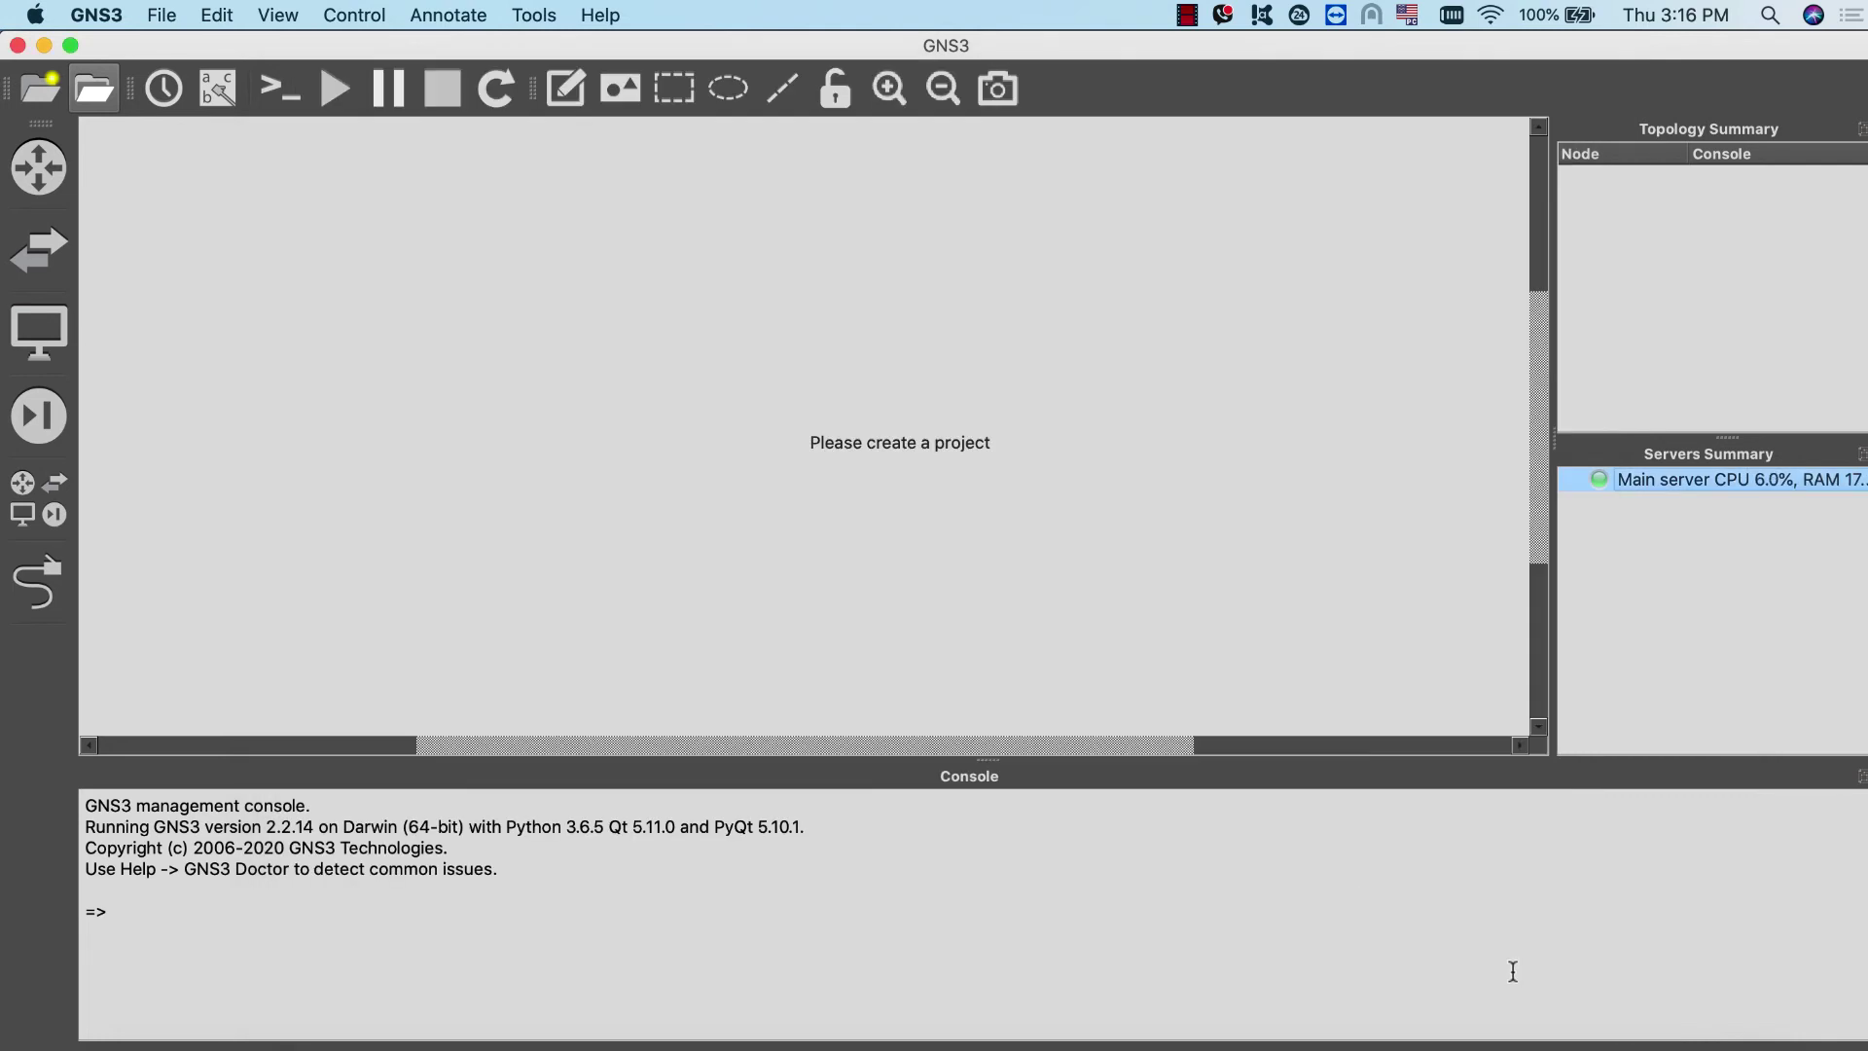